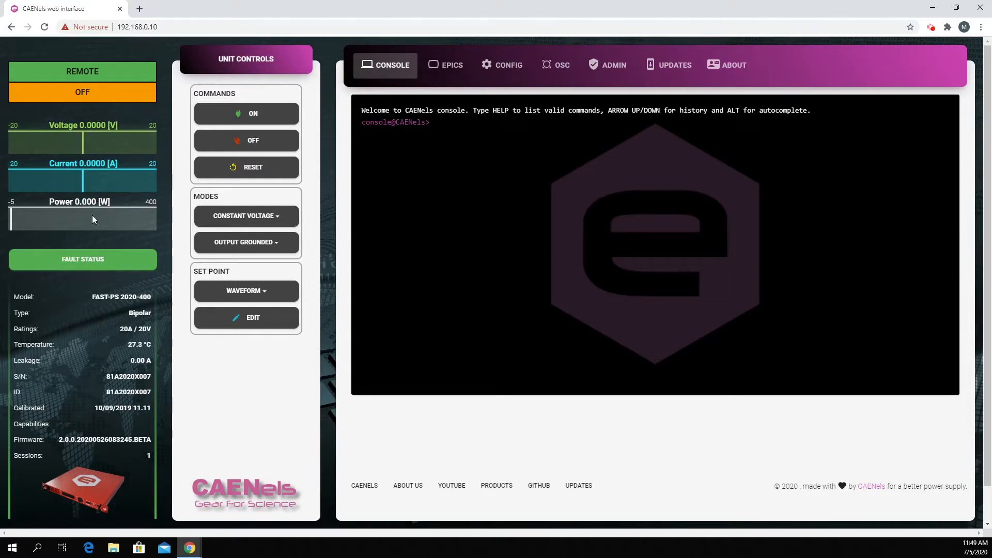
- Review the power supply's fault status list, from Overtemperature to Wrong ratings, and return to the main page
click(87, 264)
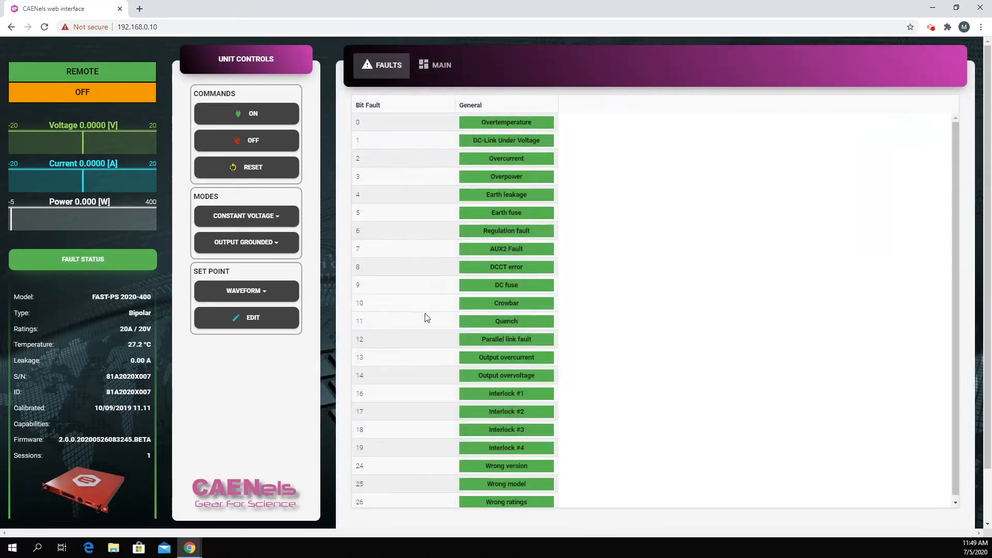
scroll(429, 379, down, 1)
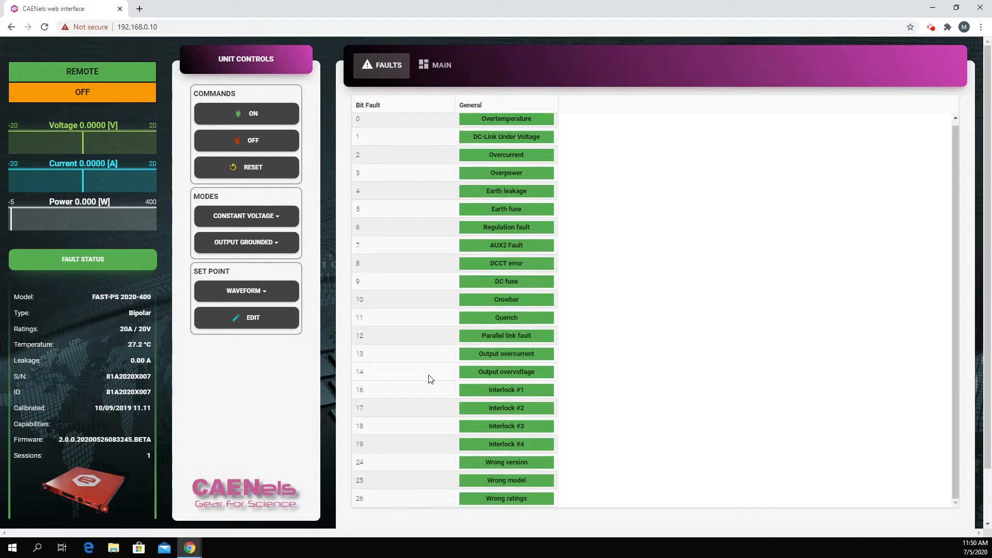
scroll(428, 379, up, 1)
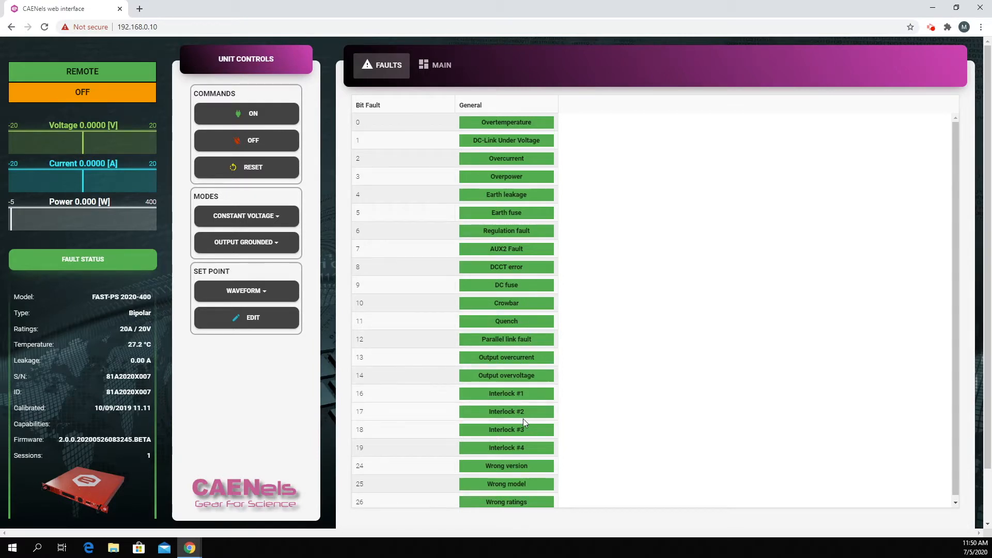
click(444, 65)
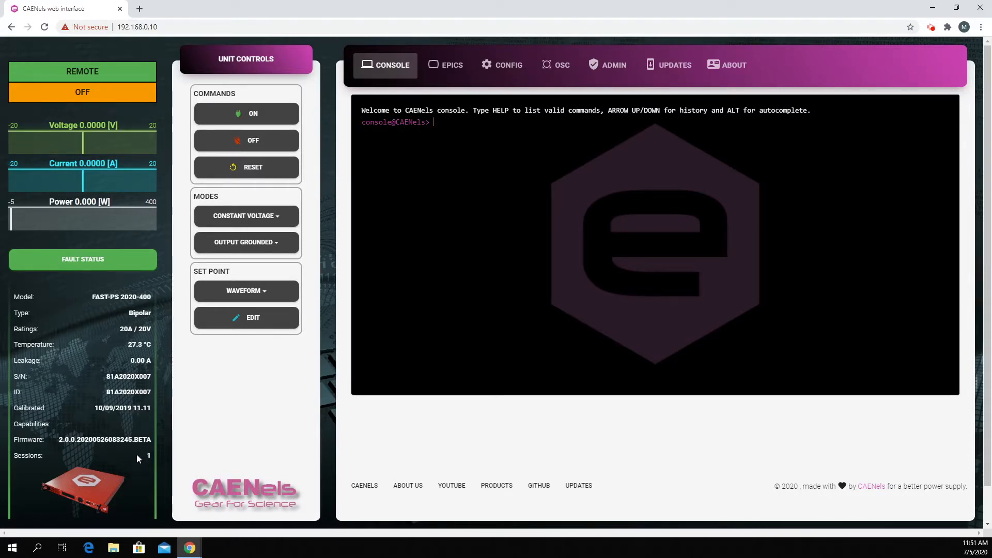
- Open a second session at 192.168.0.10 in a new browser tab and log in with the account password
click(138, 10)
text(192)
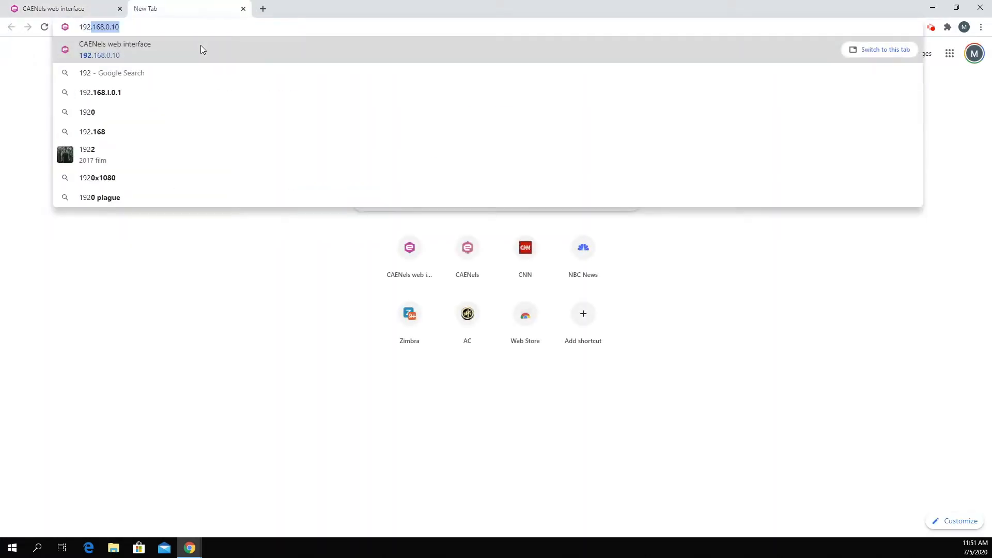
key(Return)
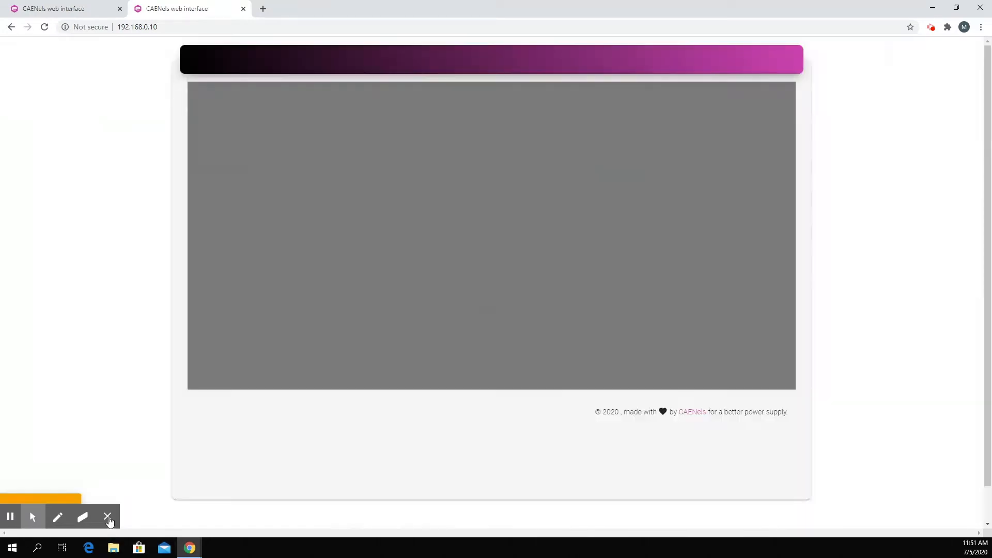
click(108, 517)
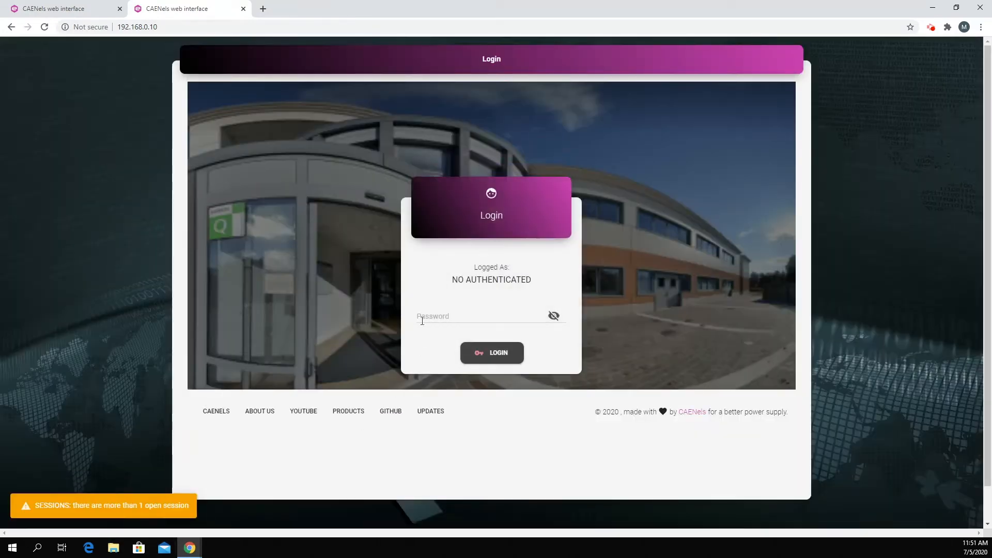
click(428, 313)
text(•••••••)
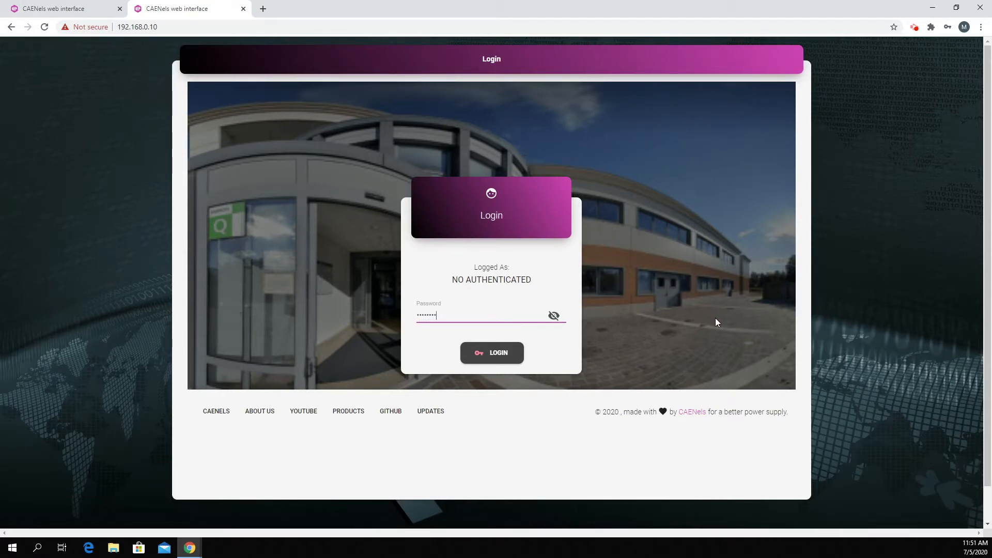
key(Return)
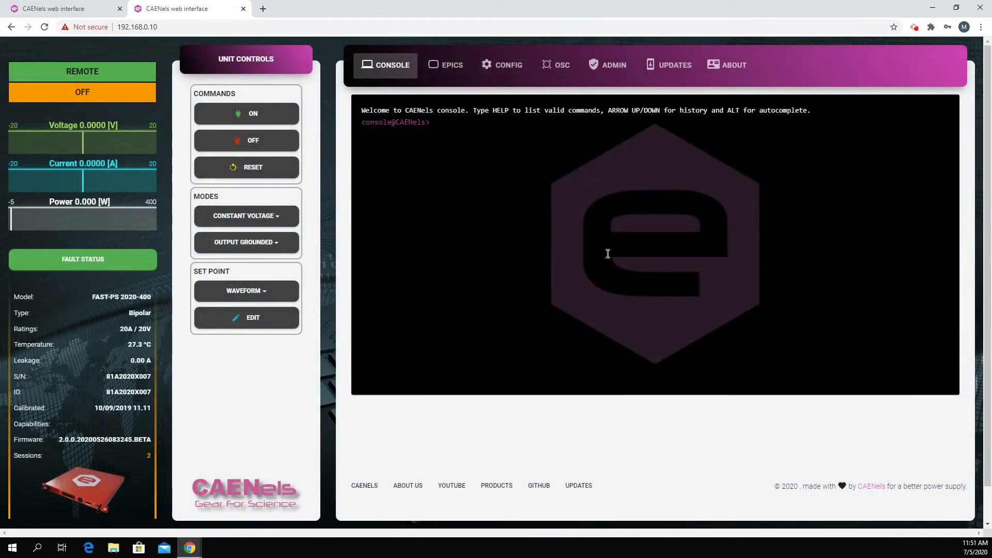
- Check the session count in the first session's tab, and close the second session's tab
click(65, 11)
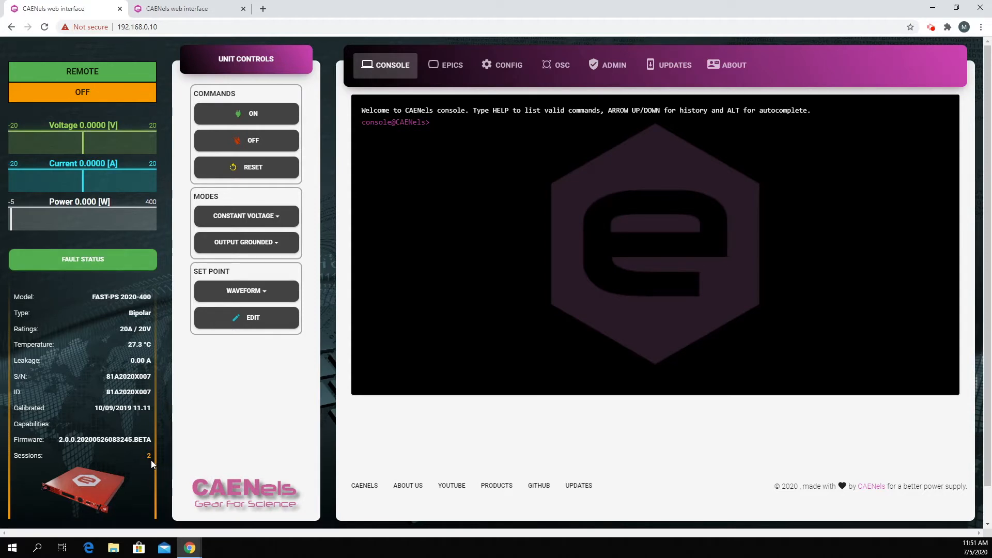
click(244, 9)
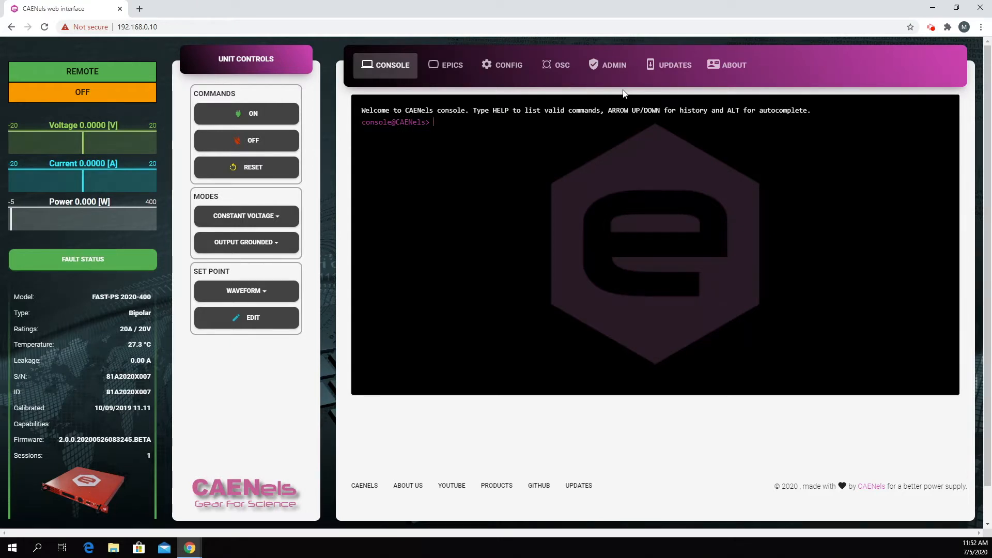
- Query the unit's model and firmware version by running the ver command in the console
text(ver)
key(Return)
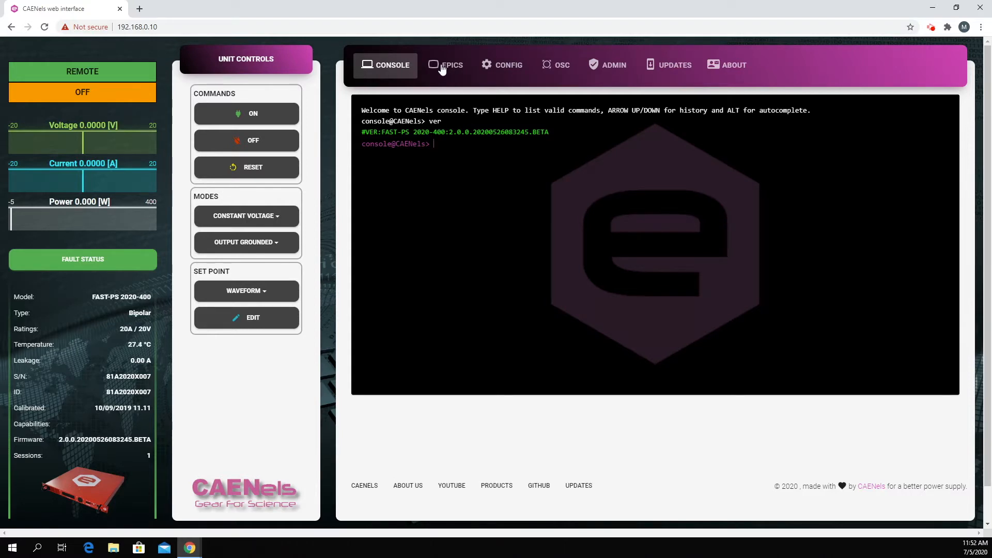
- Examine the EPICS protocol definitions through to the status commands at the end of the file
click(445, 67)
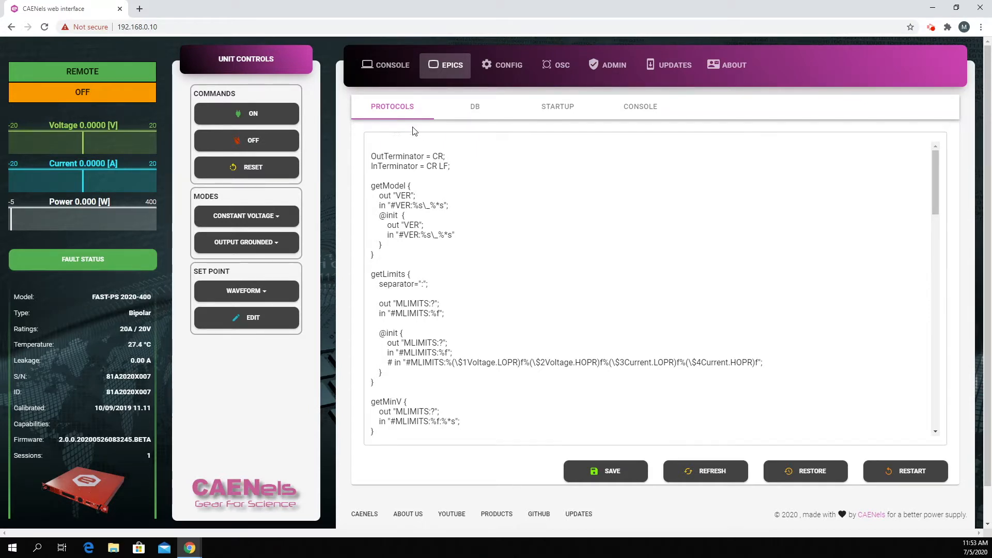
scroll(425, 214, down, 5)
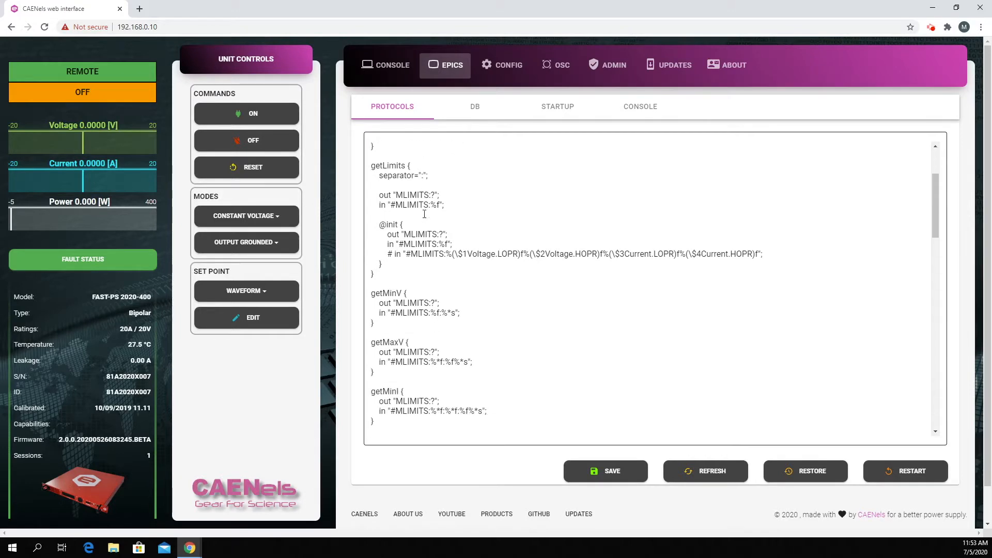
scroll(425, 213, down, 5)
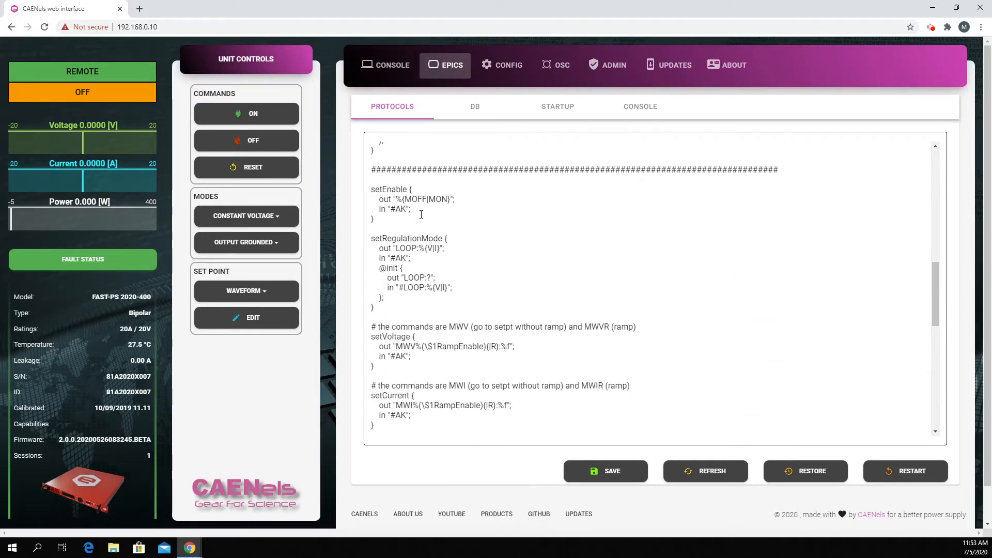
scroll(421, 215, down, 3)
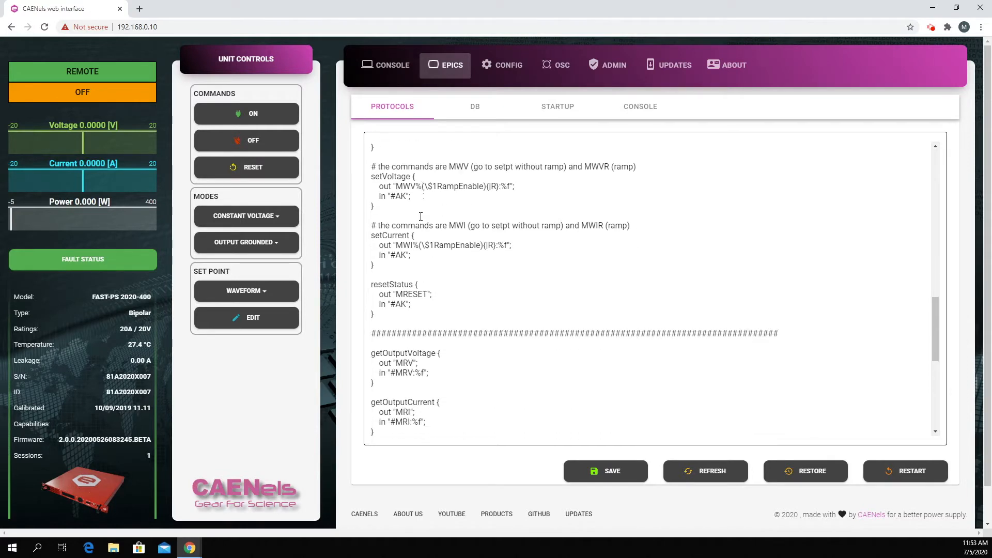
scroll(420, 216, down, 5)
scroll(420, 216, down, 1)
scroll(419, 216, down, 1)
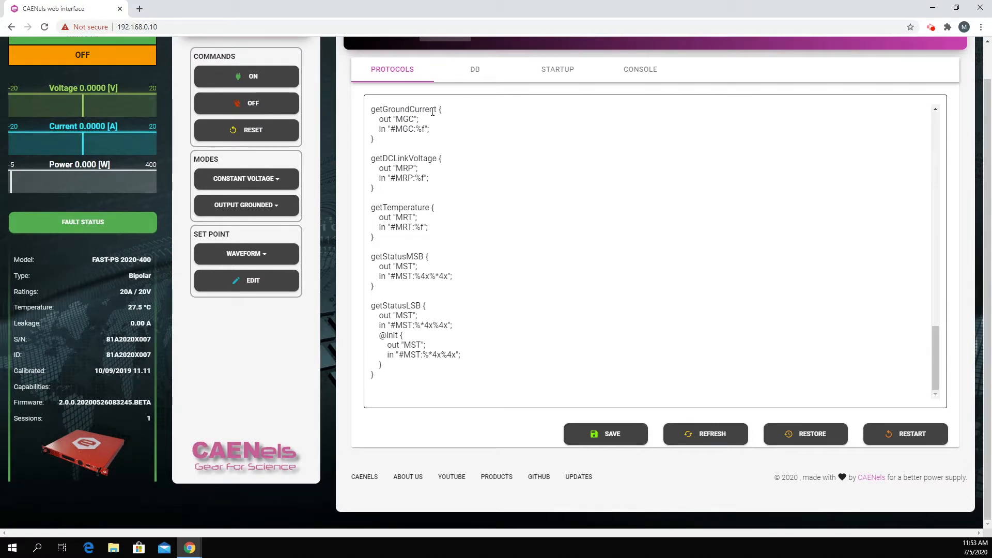
- Examine the EPICS database records, including regulation mode, output readbacks, status and the voltage and current limits
click(476, 74)
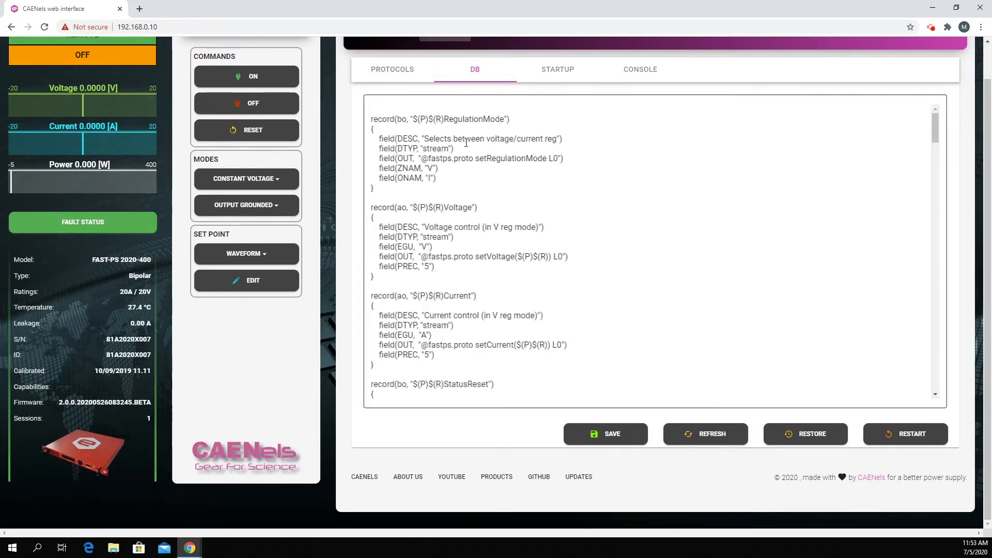
scroll(466, 142, down, 4)
scroll(466, 143, down, 5)
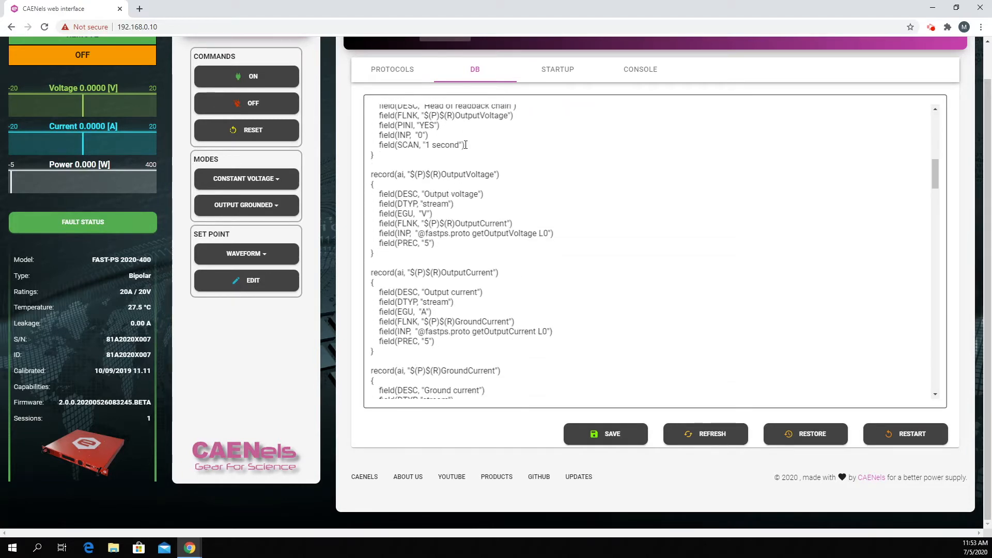
scroll(465, 145, down, 4)
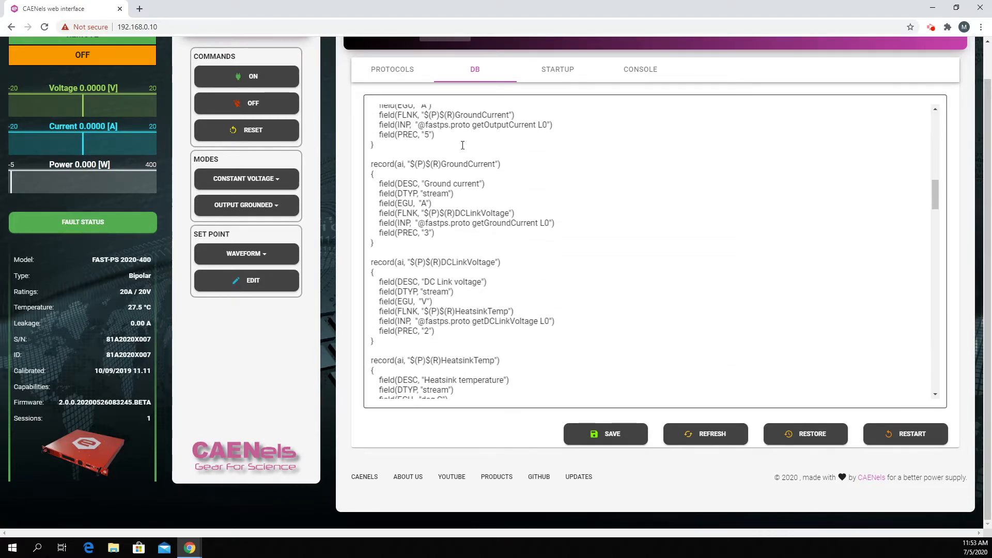
scroll(462, 145, down, 3)
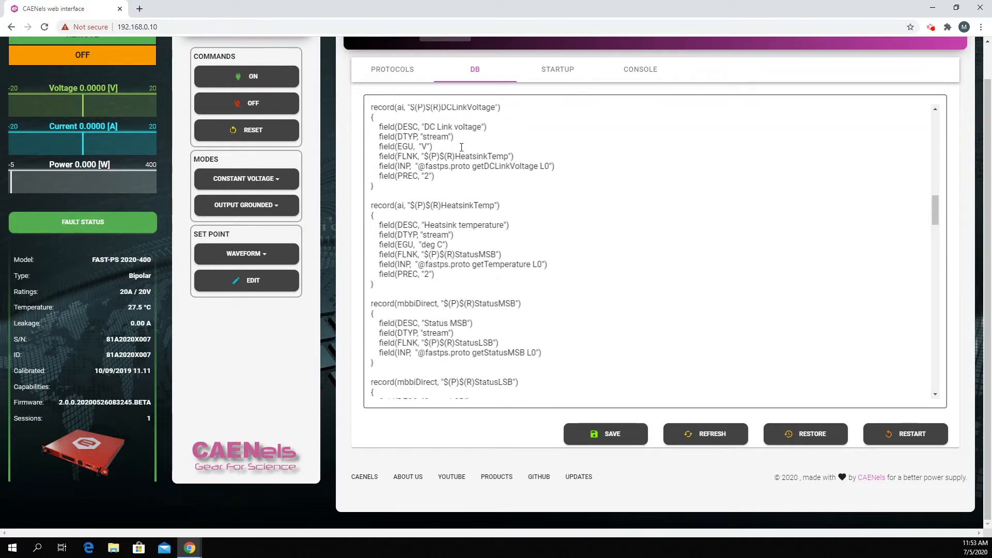
scroll(460, 148, down, 6)
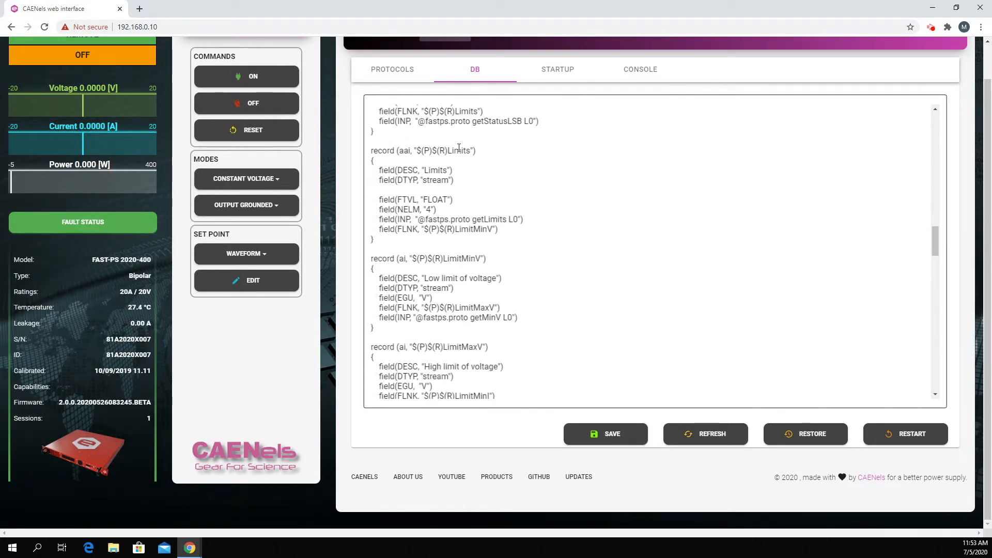
scroll(459, 147, down, 2)
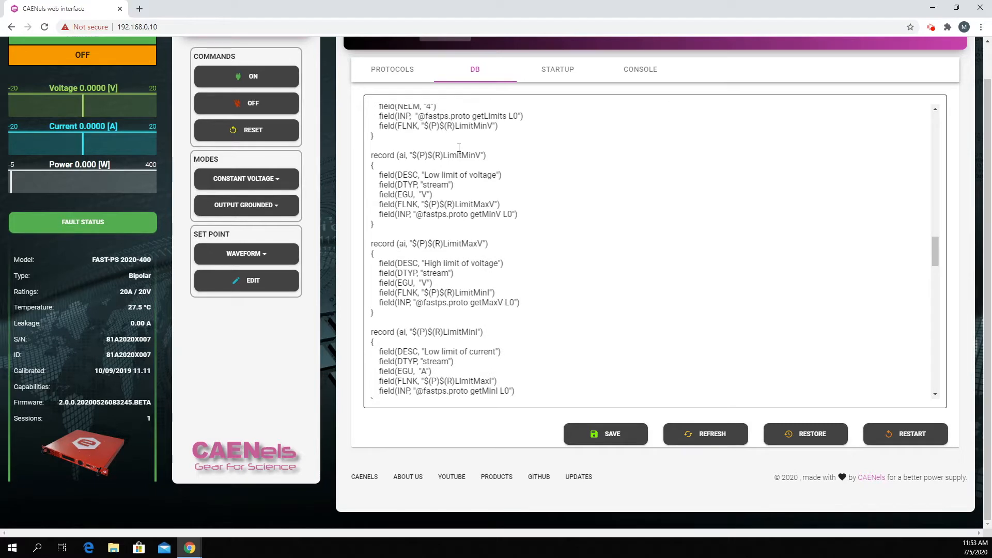
scroll(459, 148, down, 1)
scroll(459, 148, down, 2)
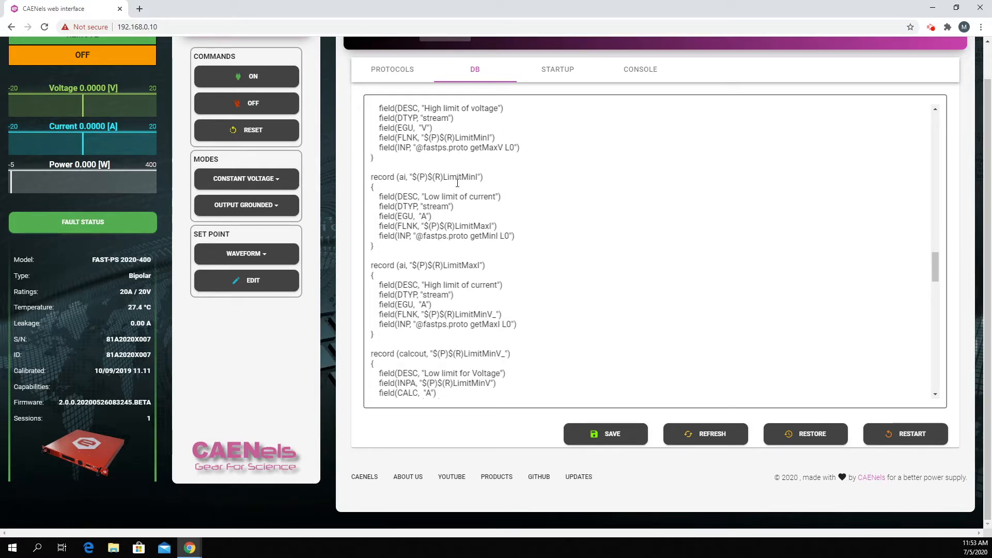
scroll(457, 183, up, 1)
scroll(458, 183, up, 5)
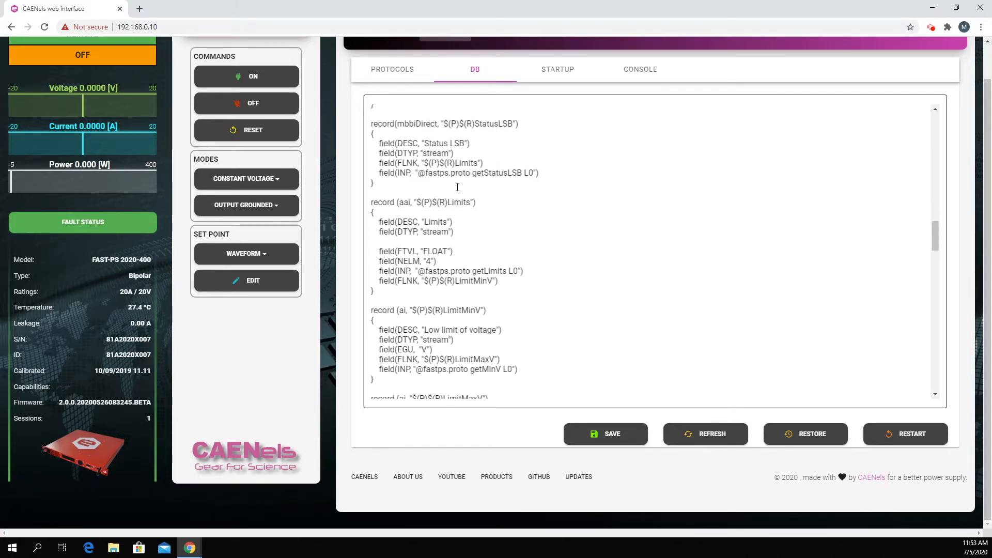
scroll(456, 189, up, 6)
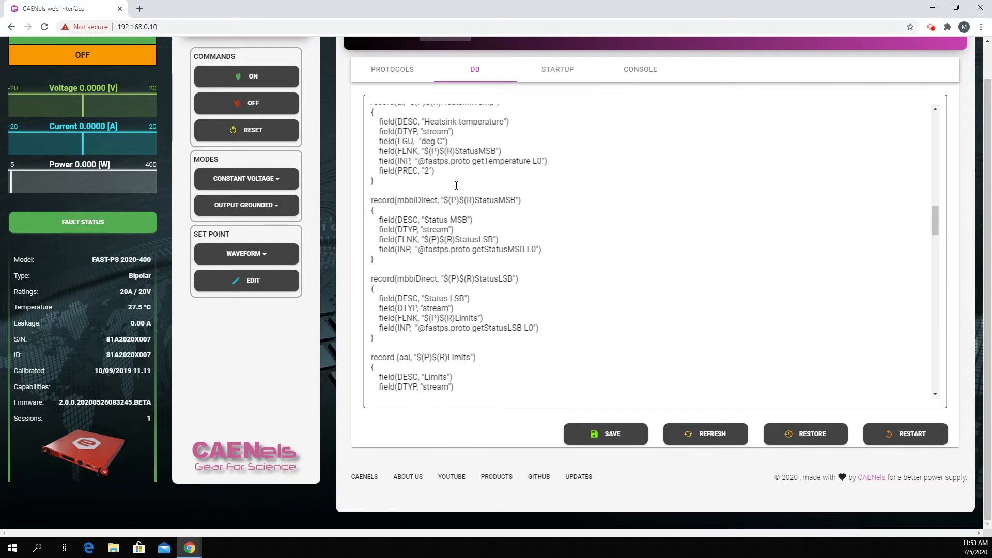
scroll(456, 186, up, 2)
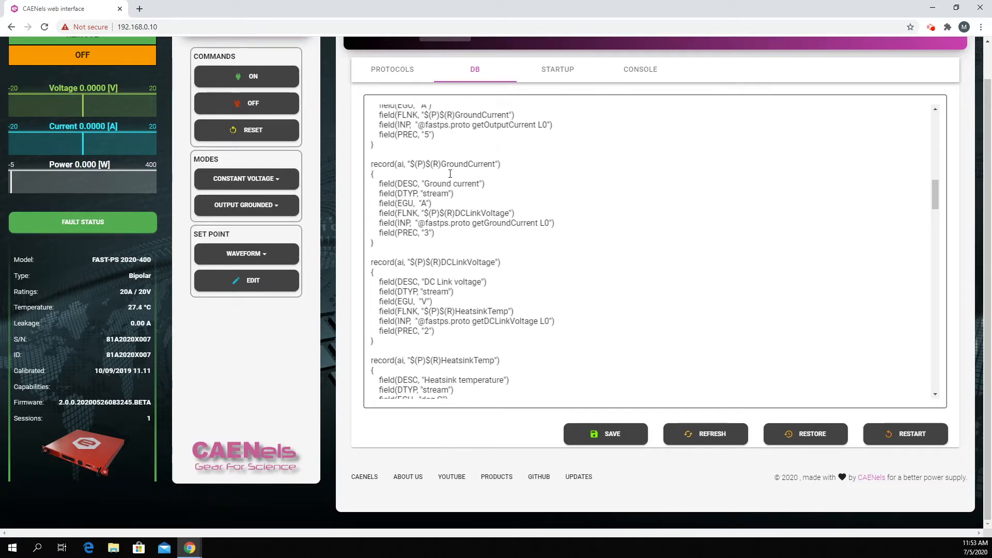
scroll(451, 197, up, 3)
scroll(450, 197, up, 2)
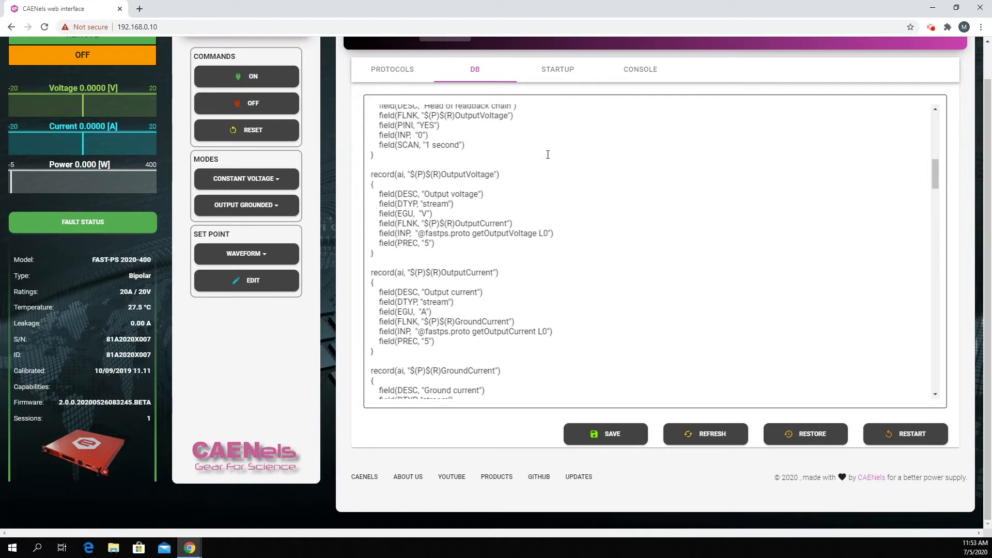
- Review the EPICS startup script and read the EPICS console's boot output from its beginning
click(544, 73)
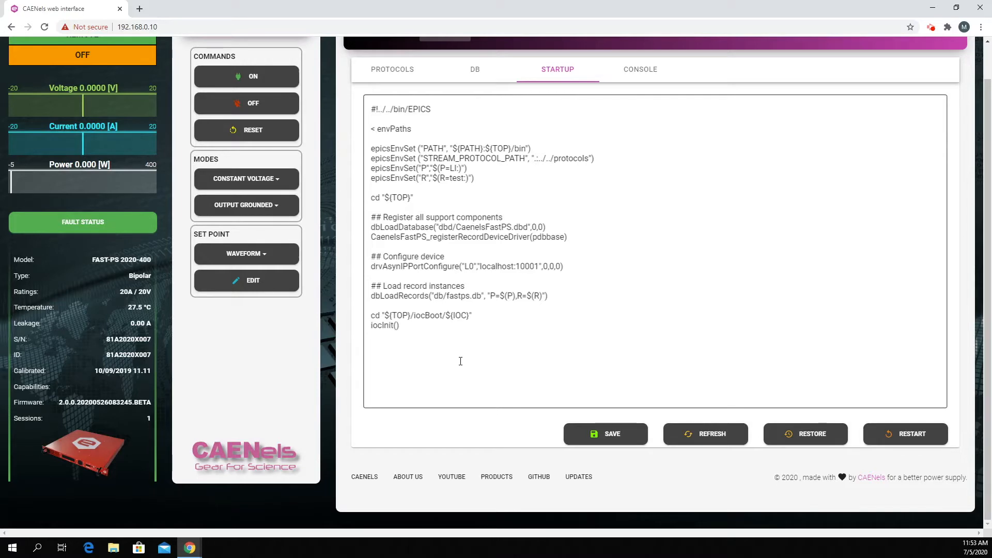
click(640, 69)
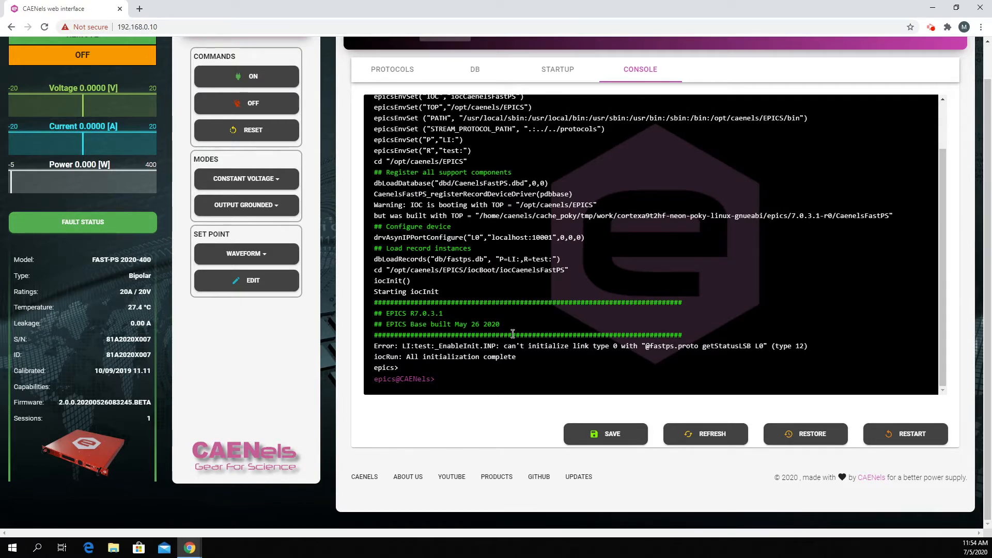
scroll(490, 279, up, 1)
scroll(490, 277, up, 1)
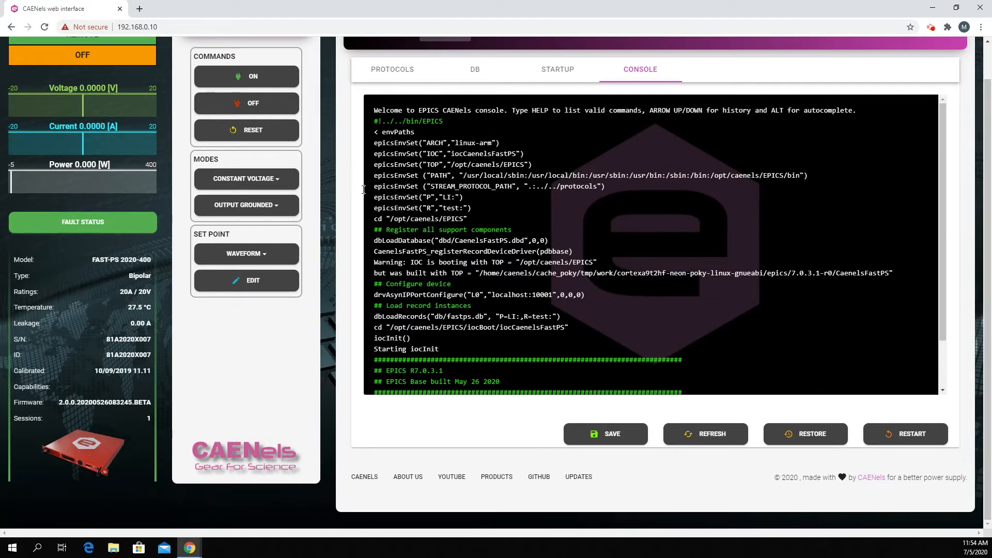
scroll(348, 187, up, 1)
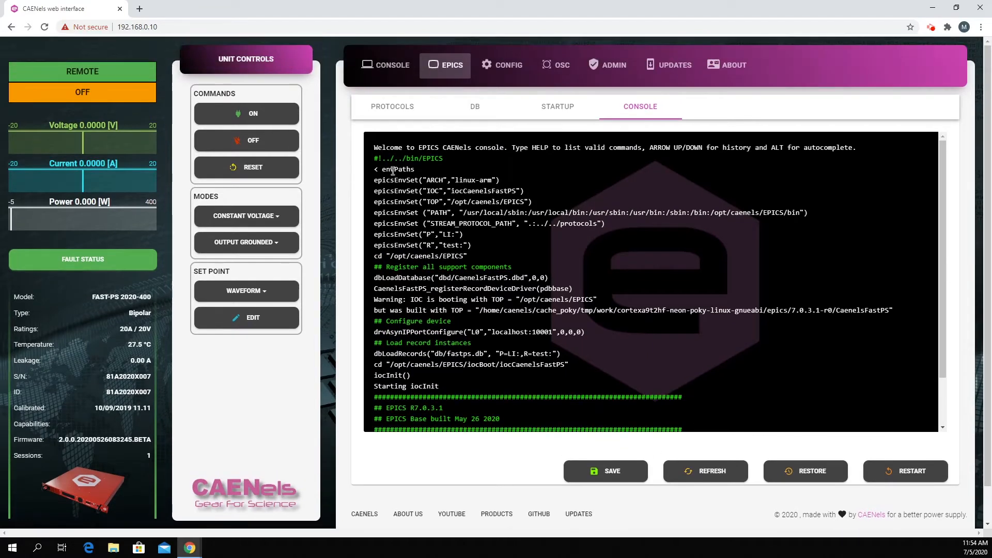
- Show the External Interlocks Setup table in the unit's interlocks and limits configuration
click(505, 66)
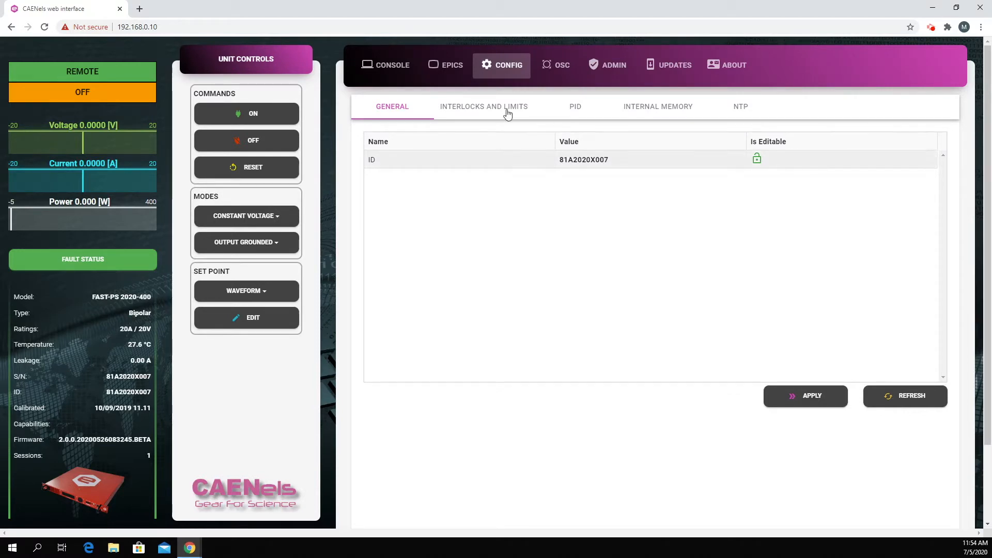
click(467, 109)
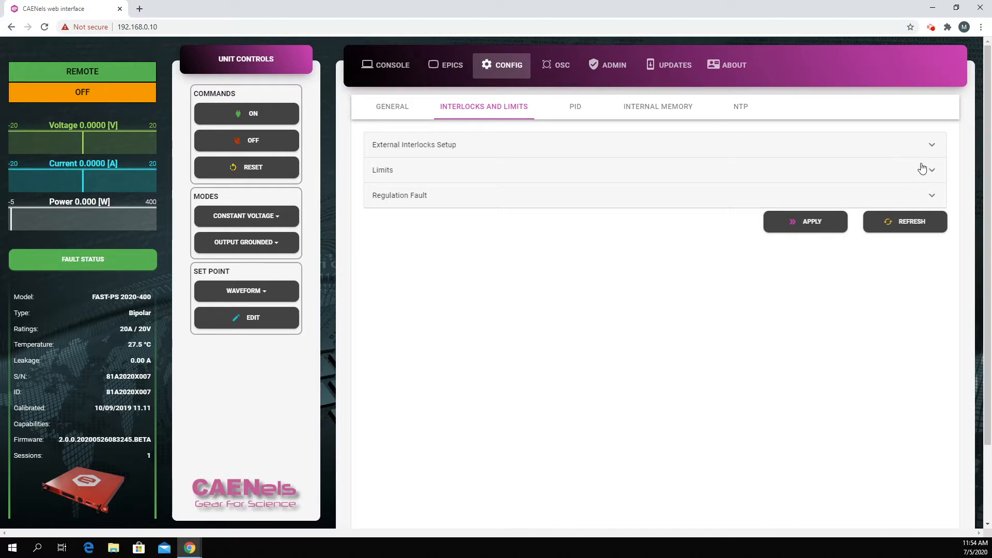
click(931, 146)
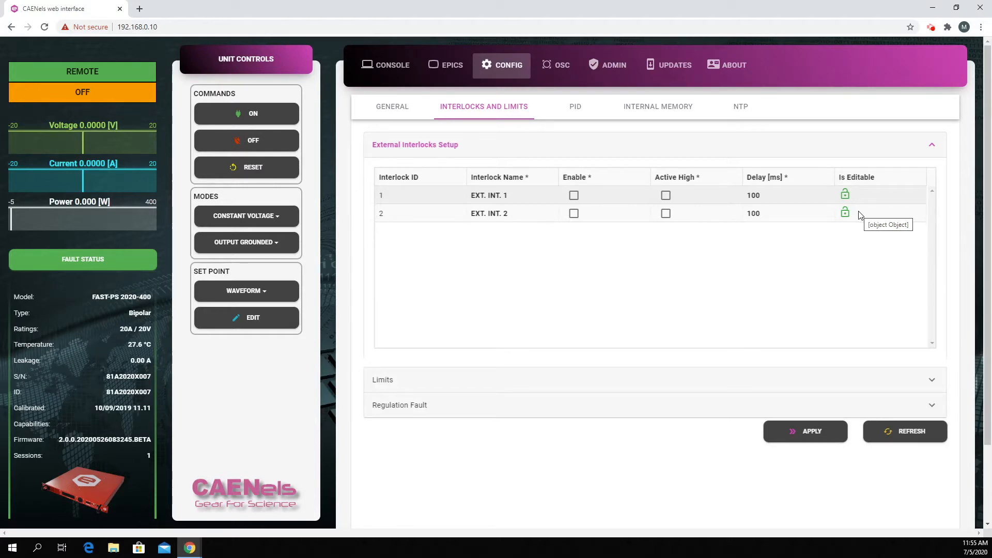
- Review the protection thresholds in the Limits table and the settings in the Regulation Fault table
click(934, 154)
click(931, 170)
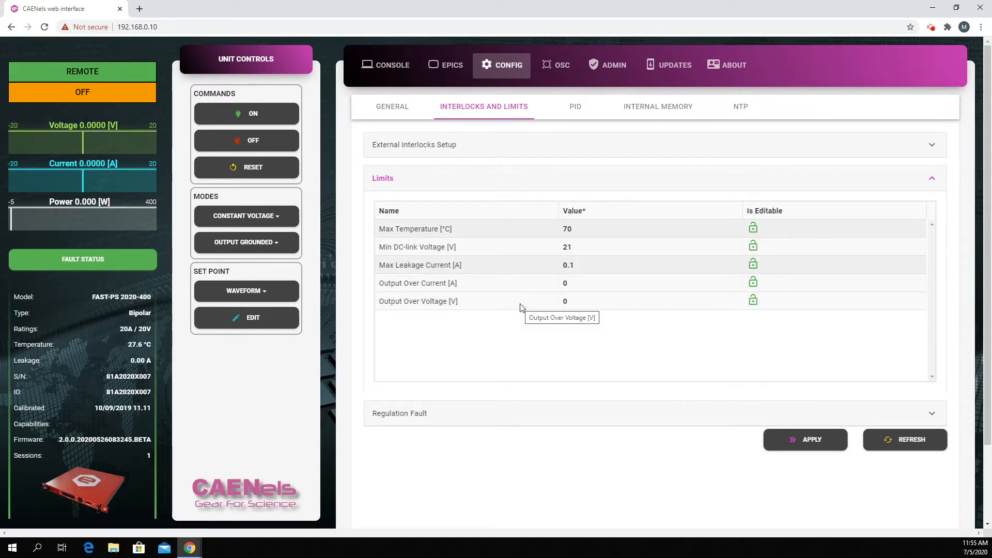
click(557, 231)
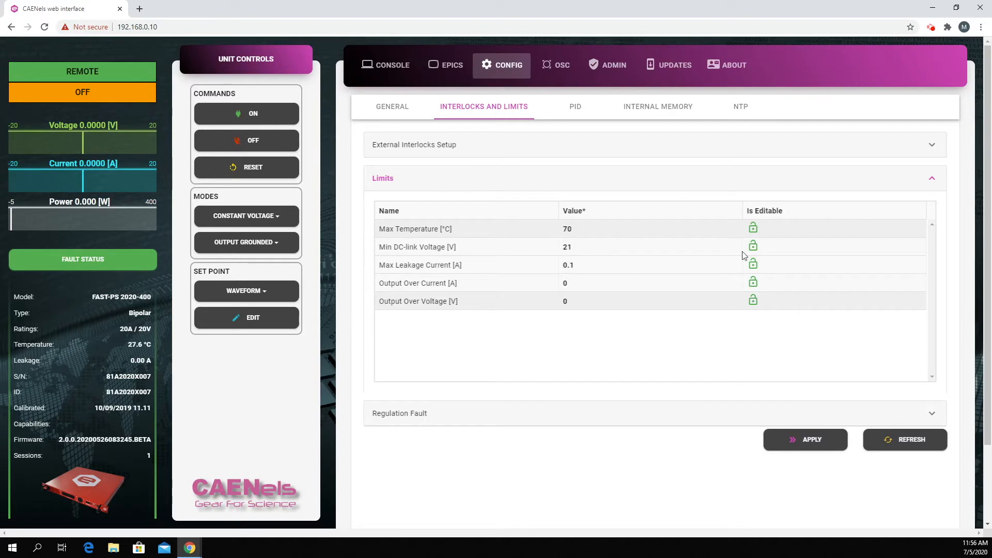
click(931, 184)
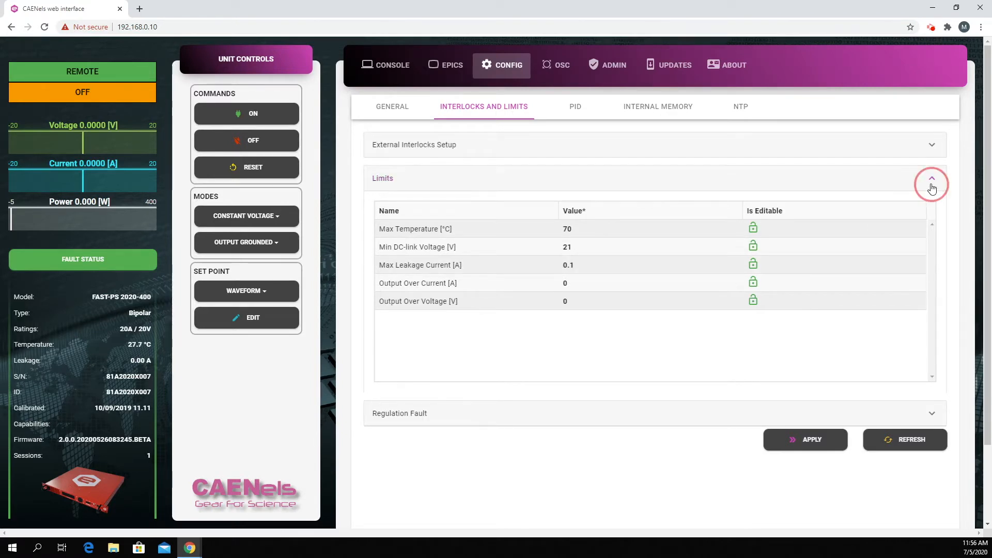
click(932, 199)
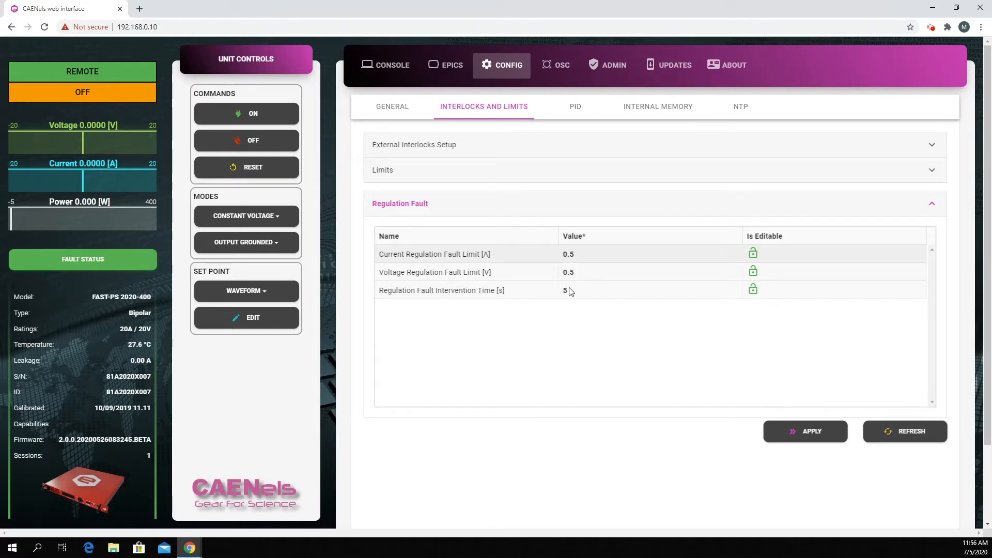
- Show the PID configuration and review the Constant Current (CC) parameters through to the output current limits
click(572, 118)
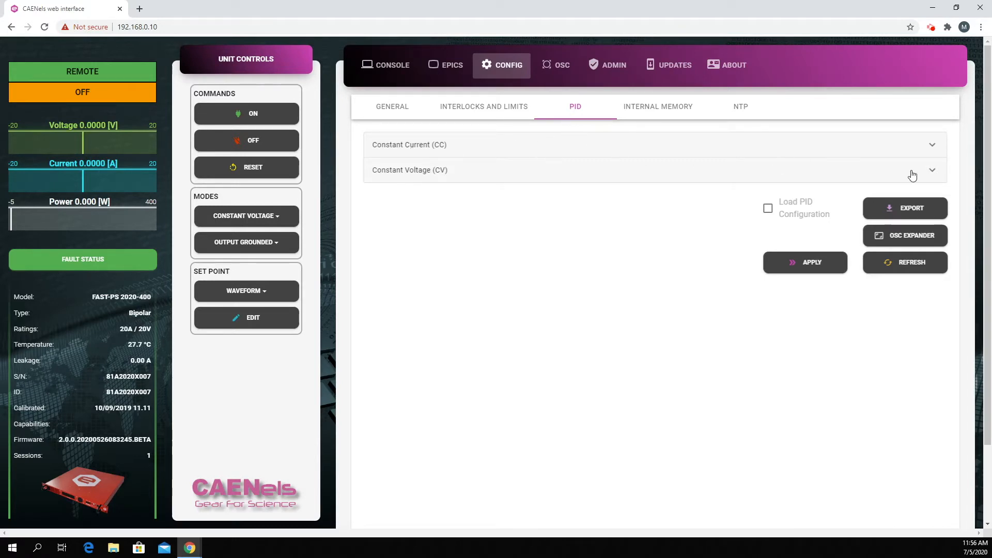
click(933, 147)
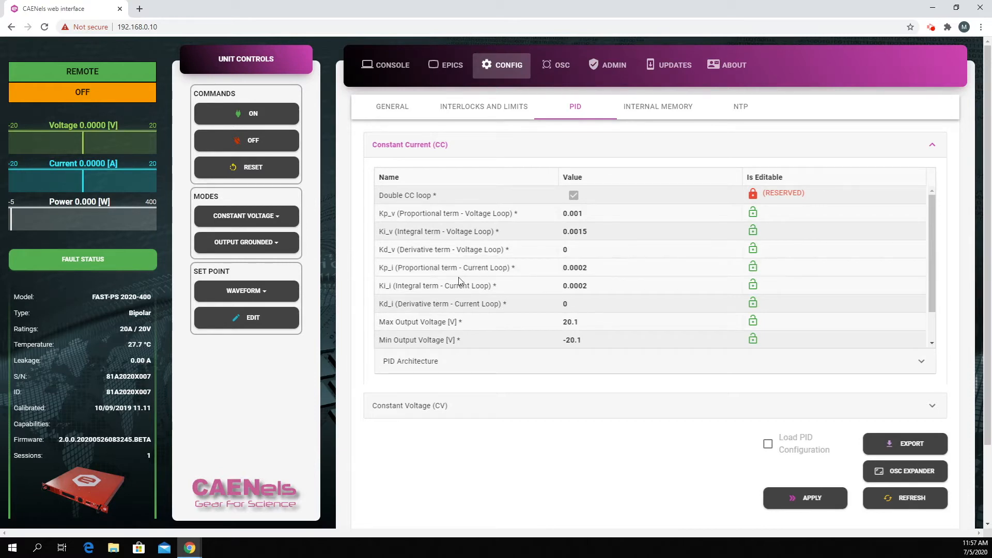
scroll(529, 241, down, 2)
scroll(532, 246, down, 1)
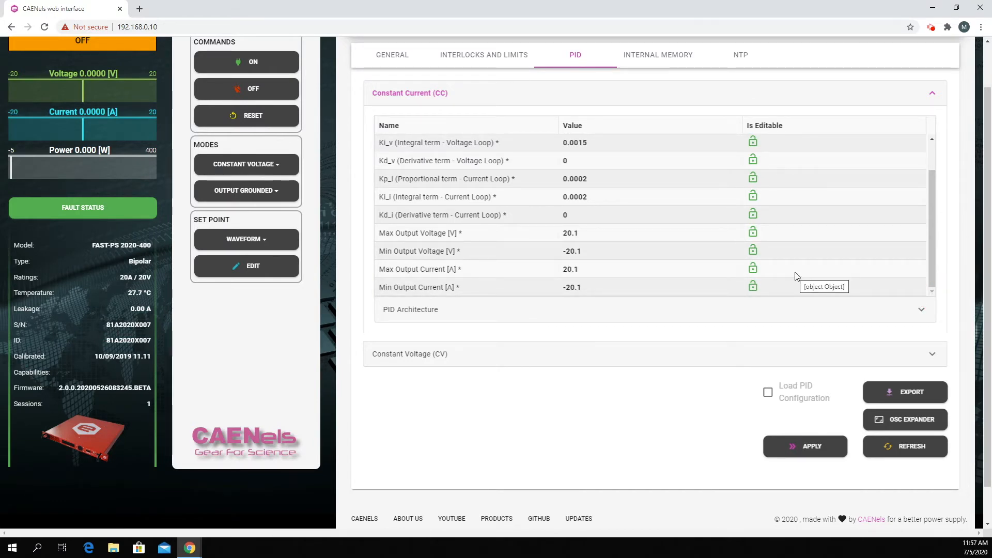
scroll(794, 276, up, 1)
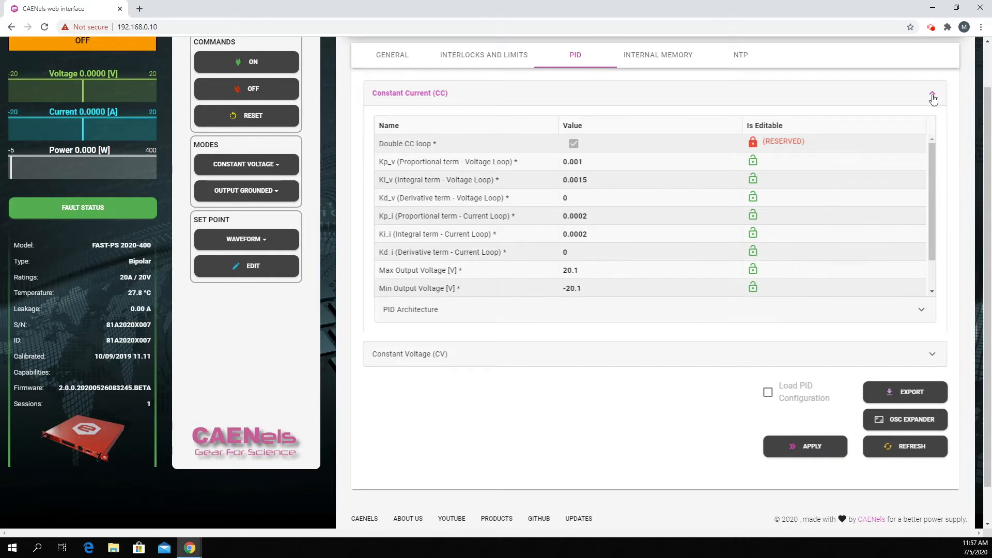
- Review the Constant Voltage (CV) PID parameters through to the minimum output current, and collapse the section
click(933, 94)
click(932, 118)
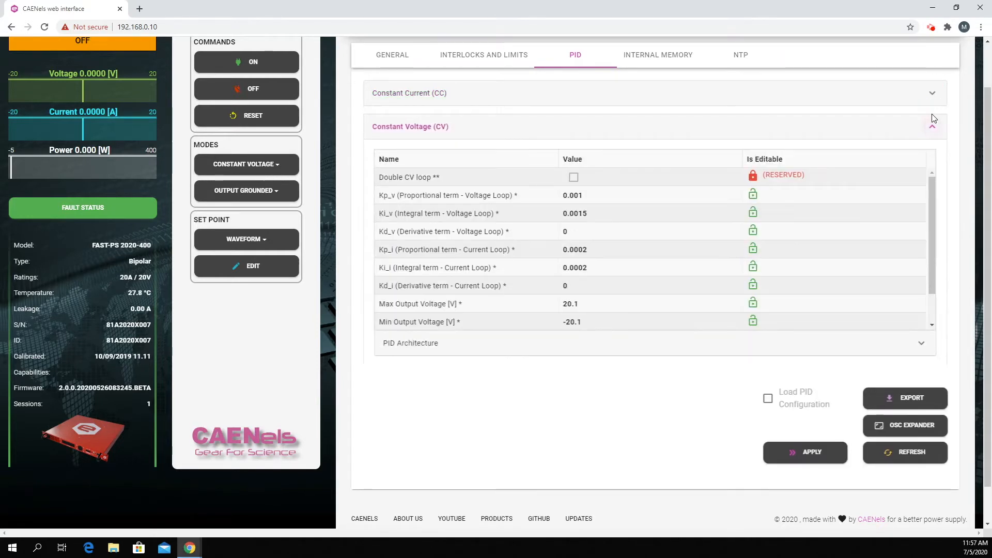
scroll(566, 196, down, 3)
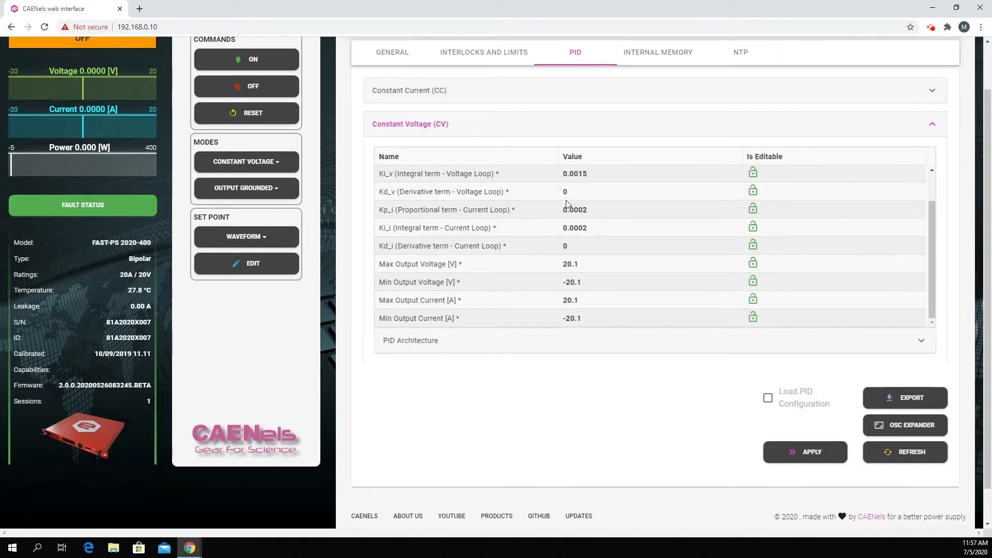
scroll(565, 200, up, 2)
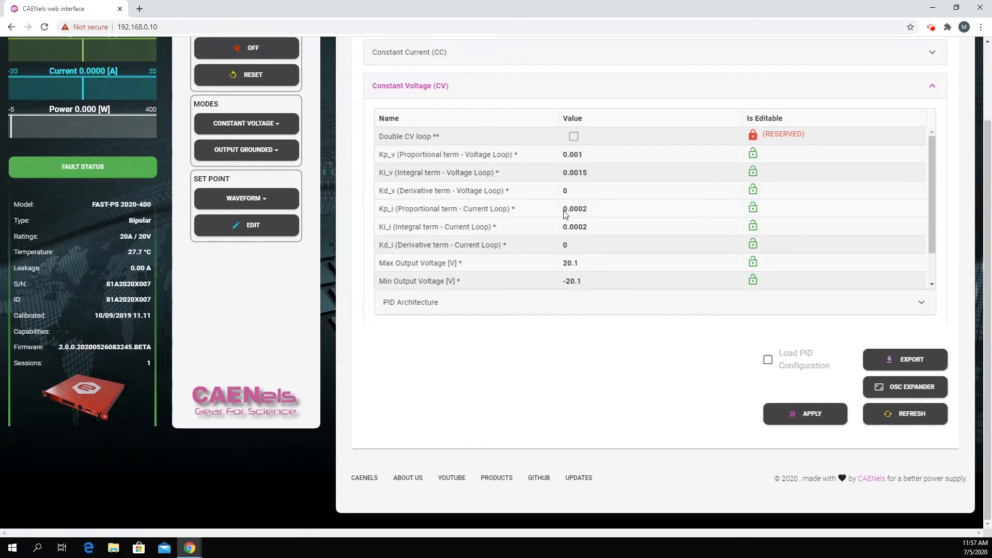
click(933, 87)
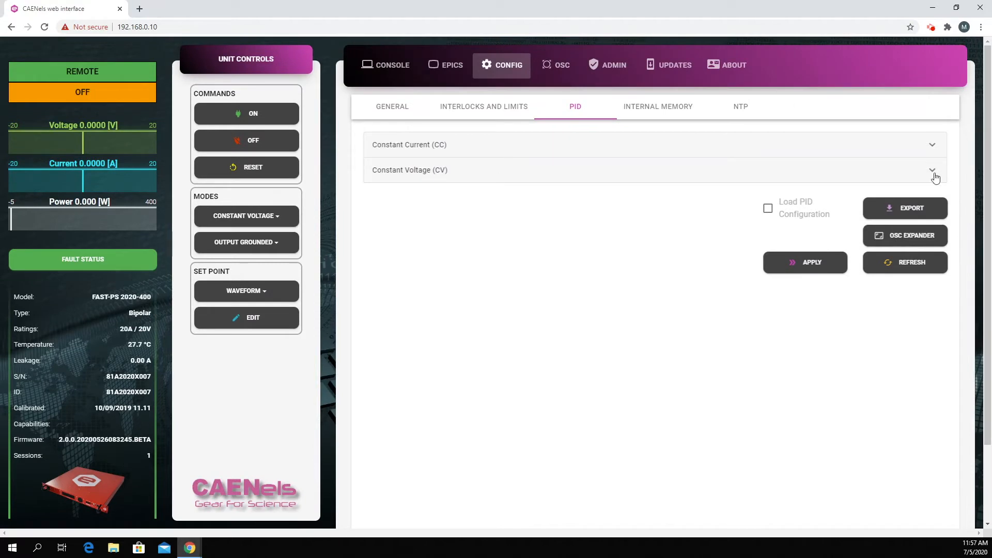
- Examine the PID Architecture diagram of the Constant Current (CC) regulation with its current and voltage loops, and collapse the section
click(933, 149)
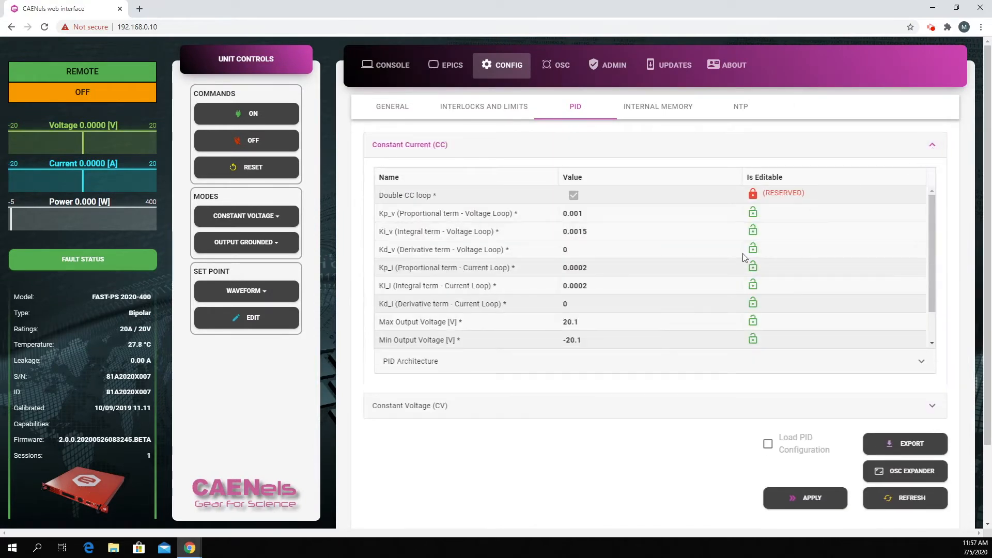
click(545, 360)
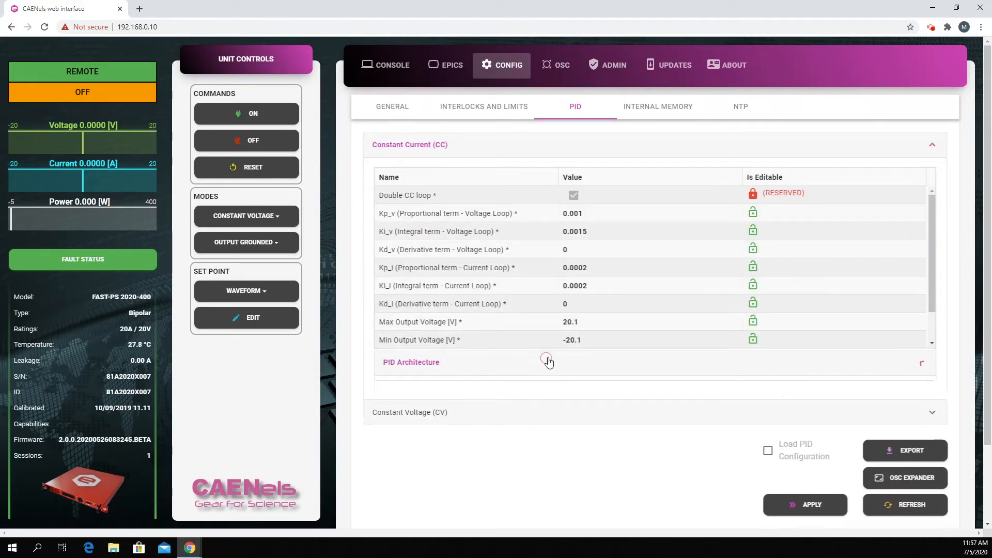
scroll(681, 283, down, 1)
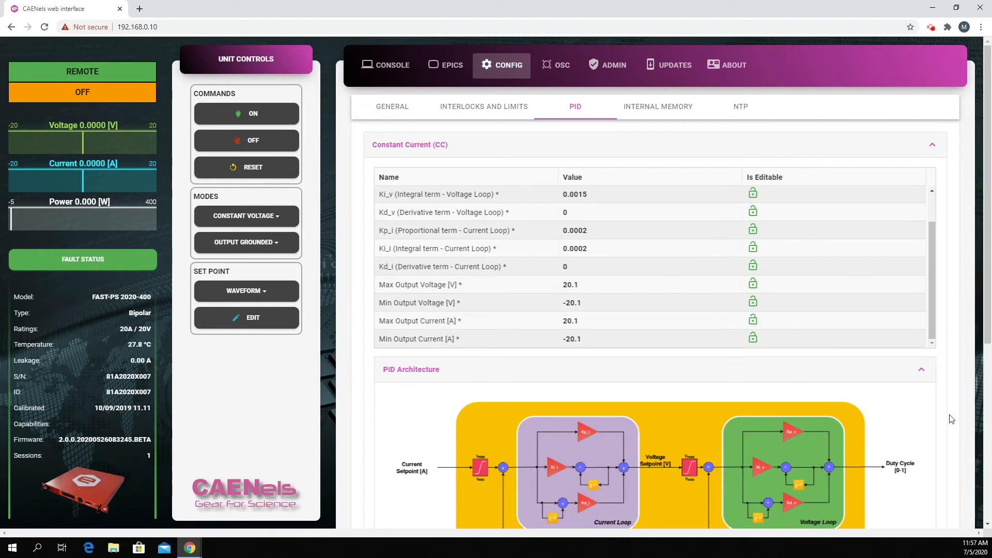
scroll(948, 418, down, 3)
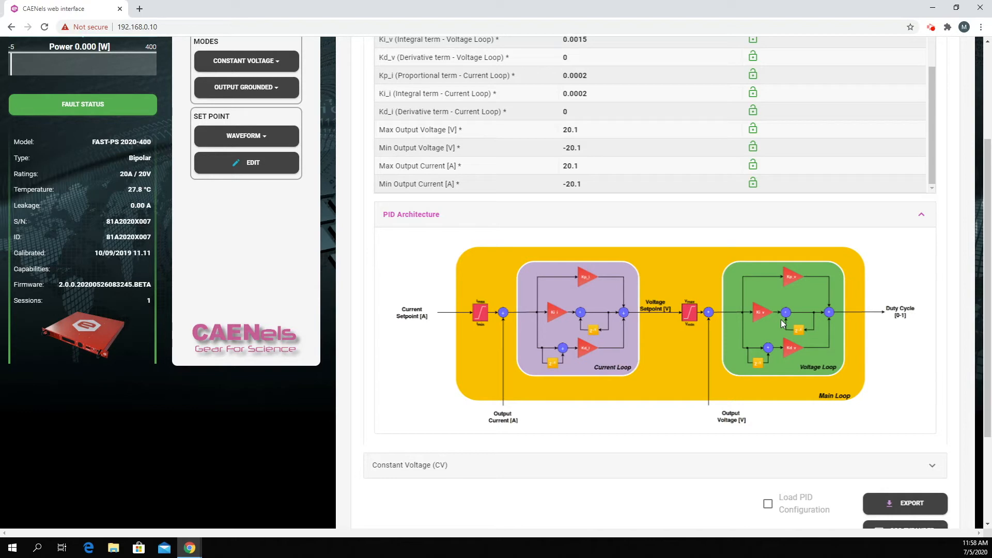
click(921, 215)
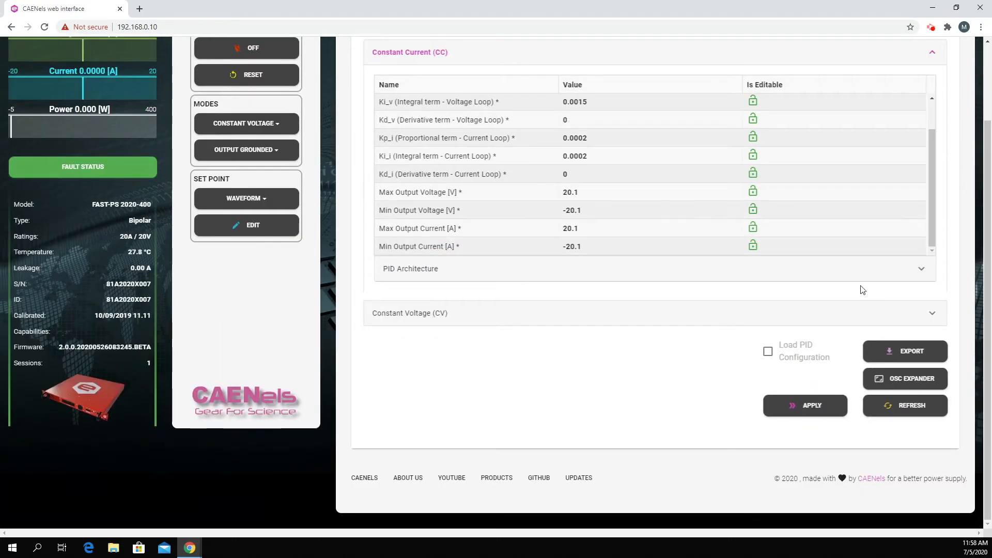
scroll(945, 137, up, 2)
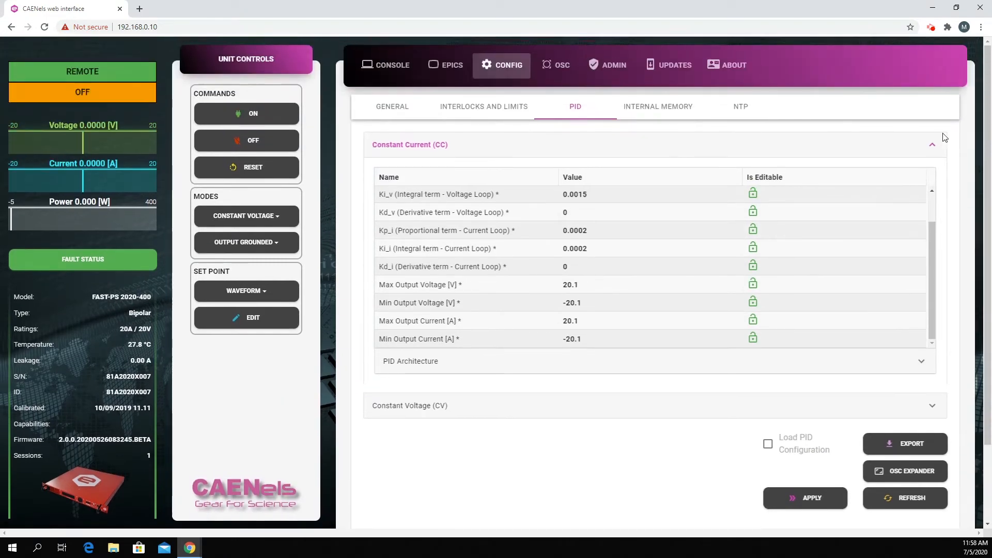
click(930, 147)
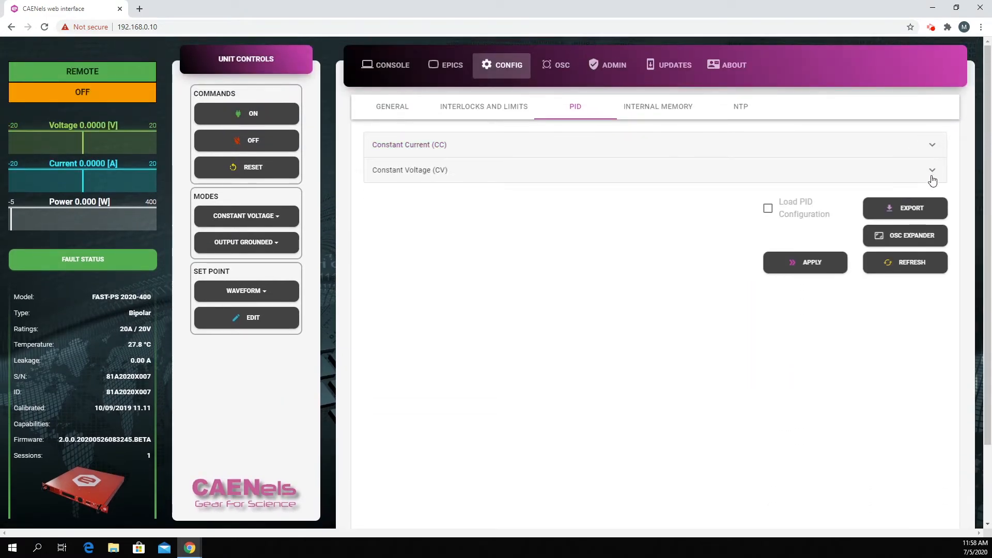
- Examine the PID Architecture diagram of the Constant Voltage (CV) regulation without current limitation, and collapse the section
click(932, 171)
click(657, 404)
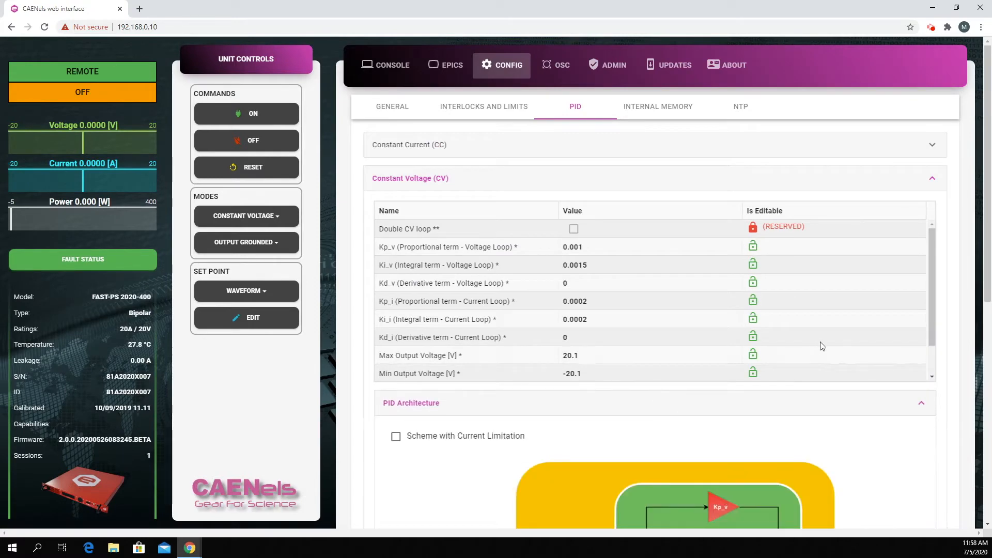
scroll(924, 358, down, 1)
scroll(925, 358, down, 4)
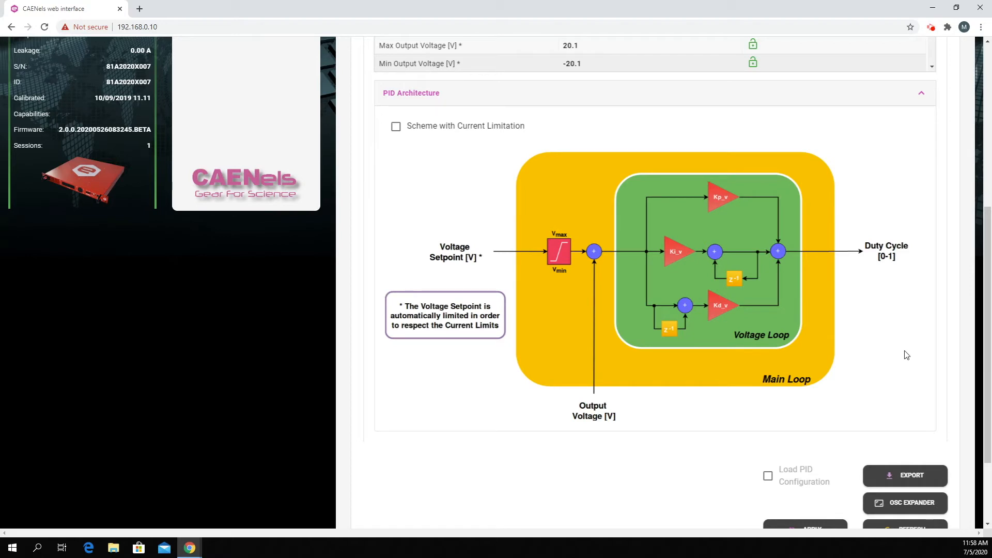
scroll(906, 355, down, 1)
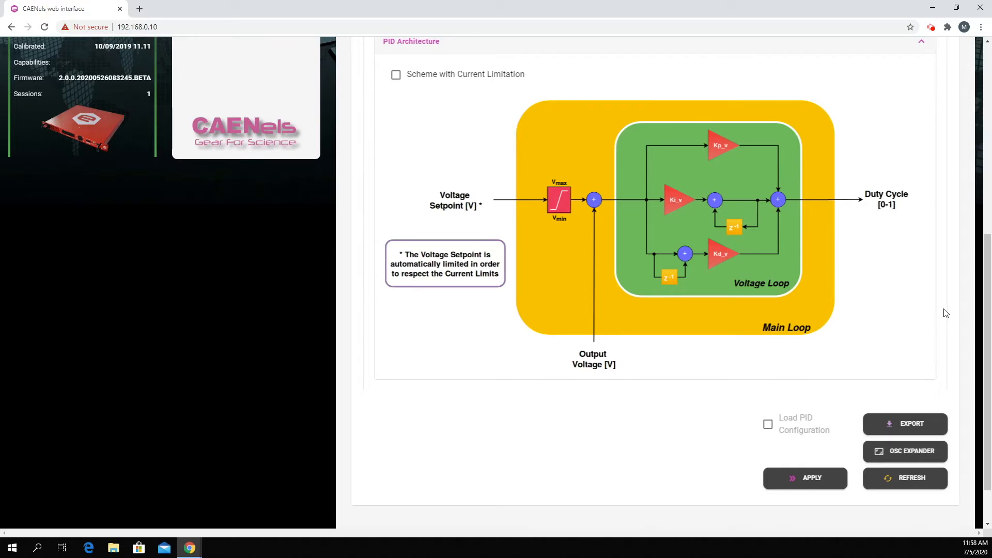
scroll(946, 313, up, 5)
click(921, 296)
scroll(945, 246, up, 2)
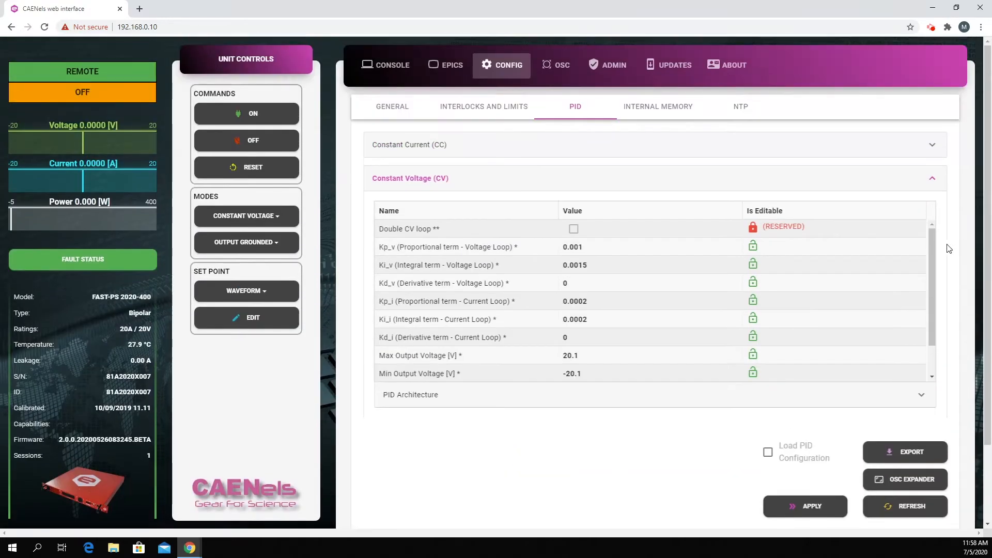
click(928, 185)
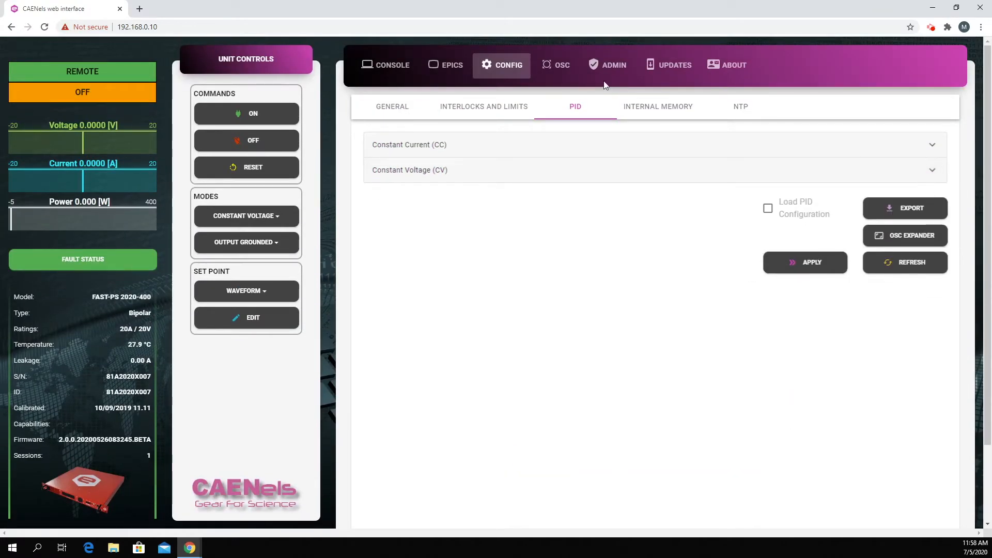
- Show the unit's internal memory table, skim its entries down to the last ID and return to the first one
click(662, 115)
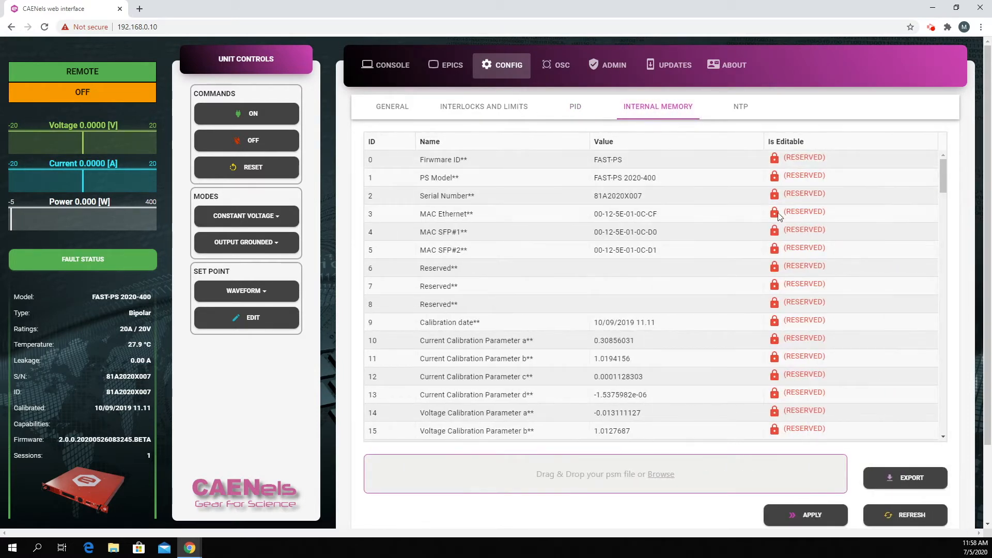
scroll(862, 231, down, 3)
scroll(862, 230, down, 17)
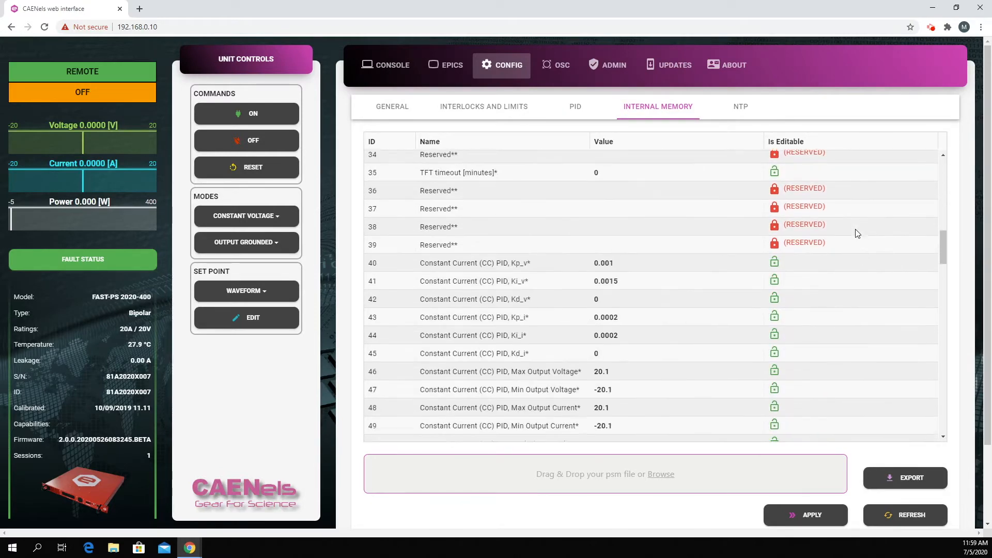
scroll(854, 234, down, 4)
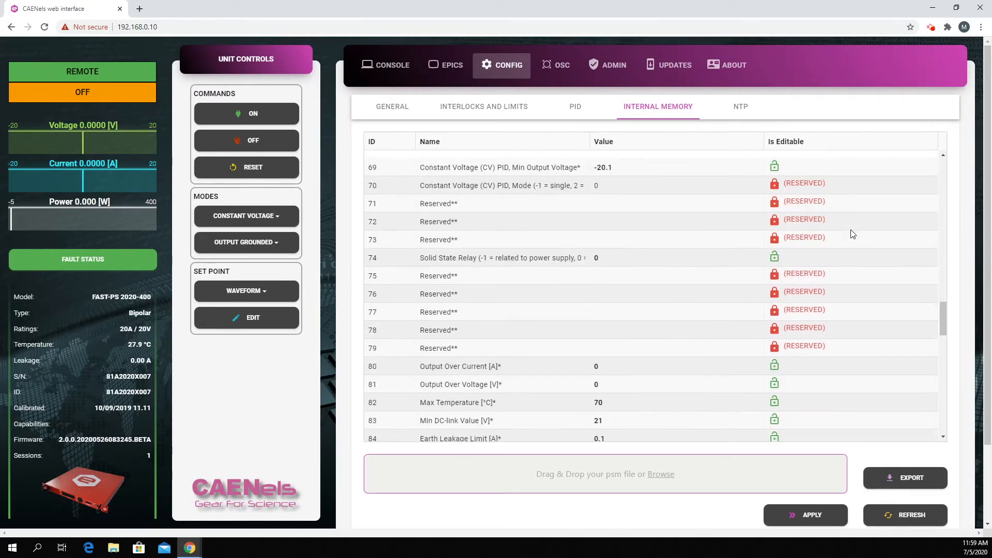
scroll(852, 234, down, 6)
scroll(851, 234, down, 12)
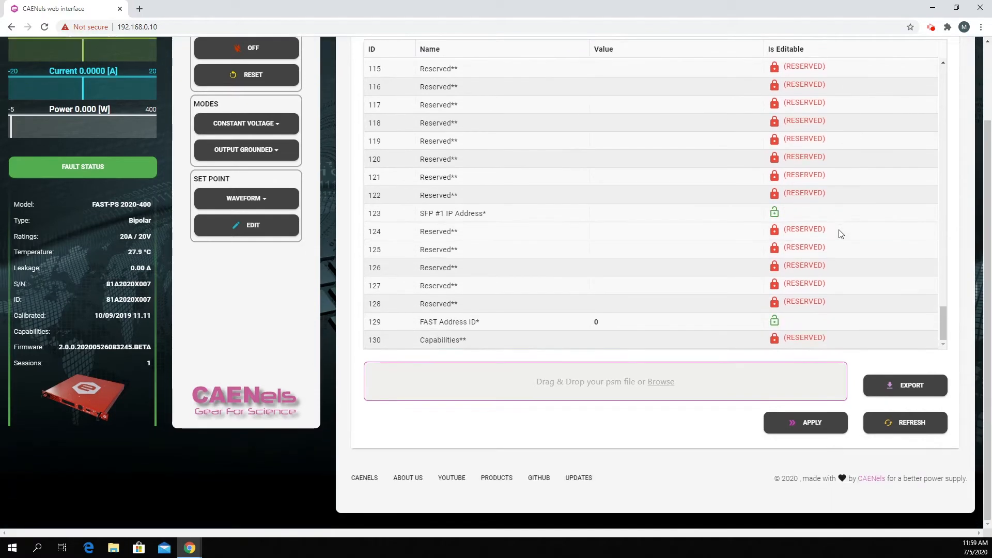
scroll(829, 233, up, 20)
scroll(826, 235, up, 12)
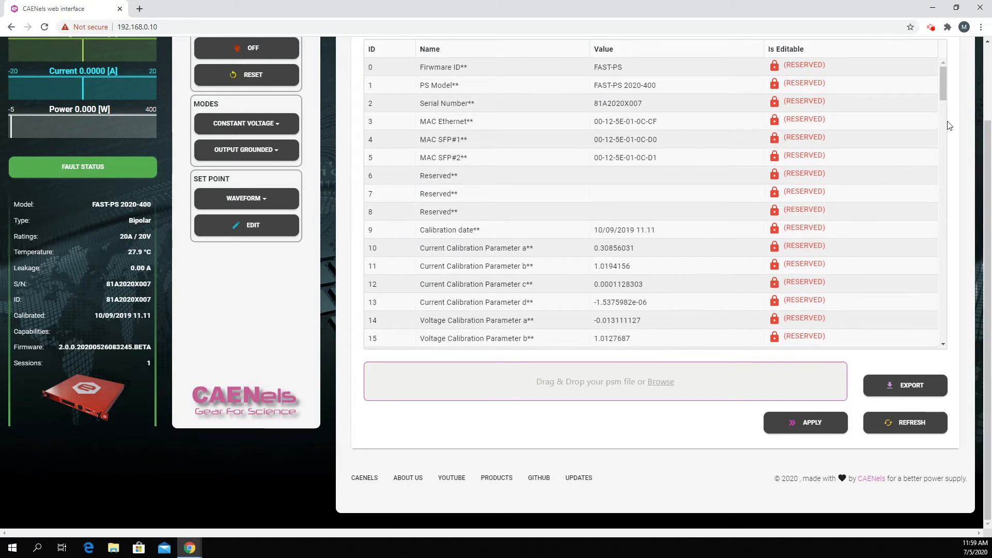
scroll(956, 128, up, 1)
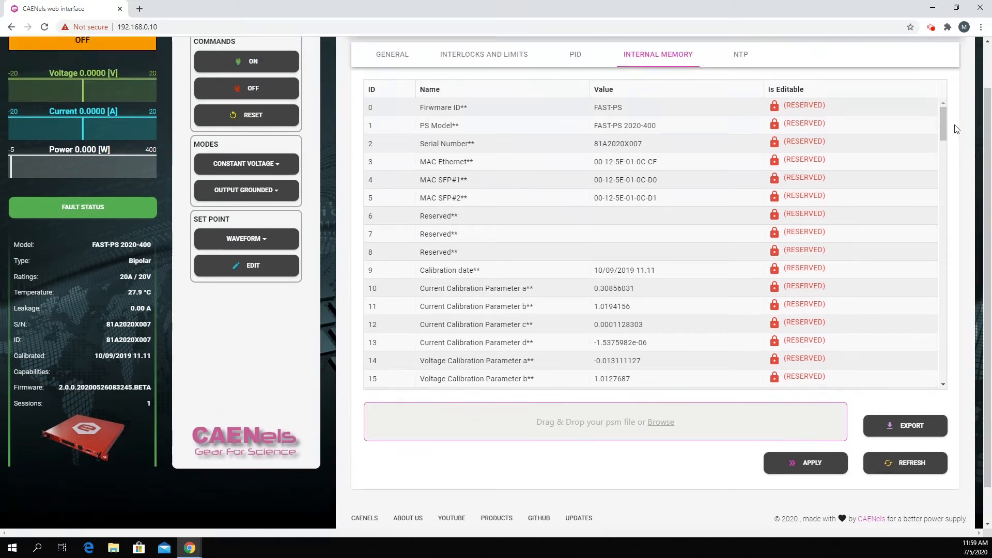
scroll(956, 129, up, 1)
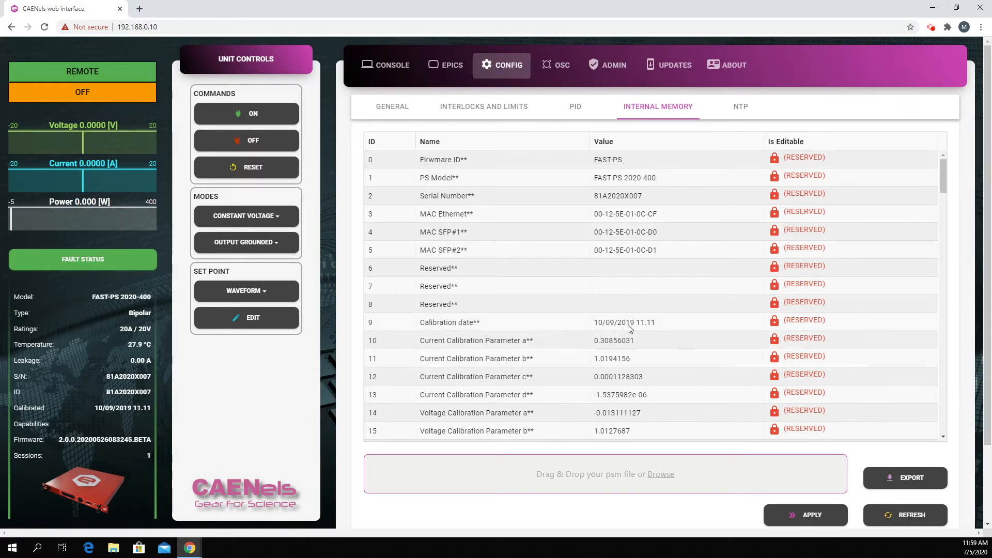
- Examine the internal memory entries from the calibration parameters through slew rates and TFT timeout to the Constant Current PID values
scroll(706, 320, down, 4)
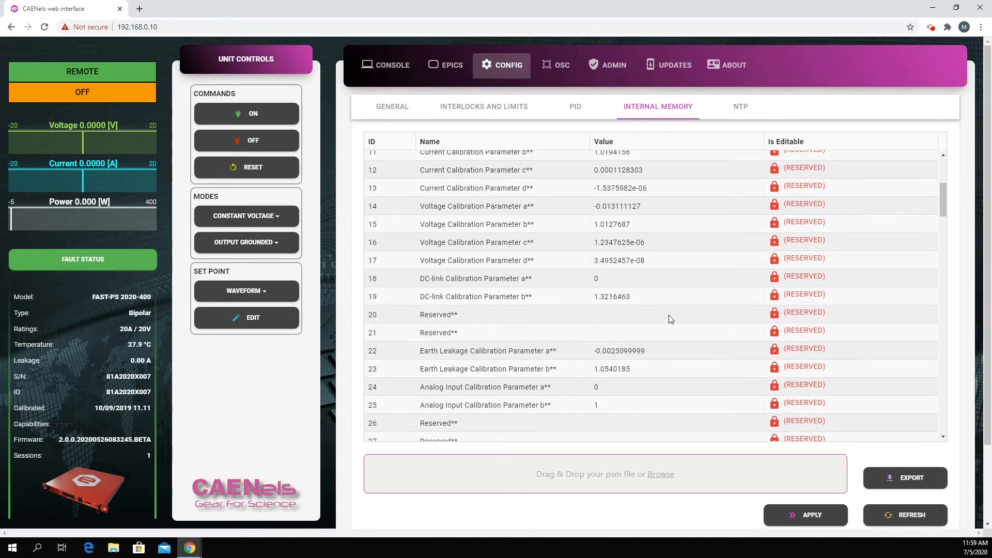
scroll(674, 320, down, 3)
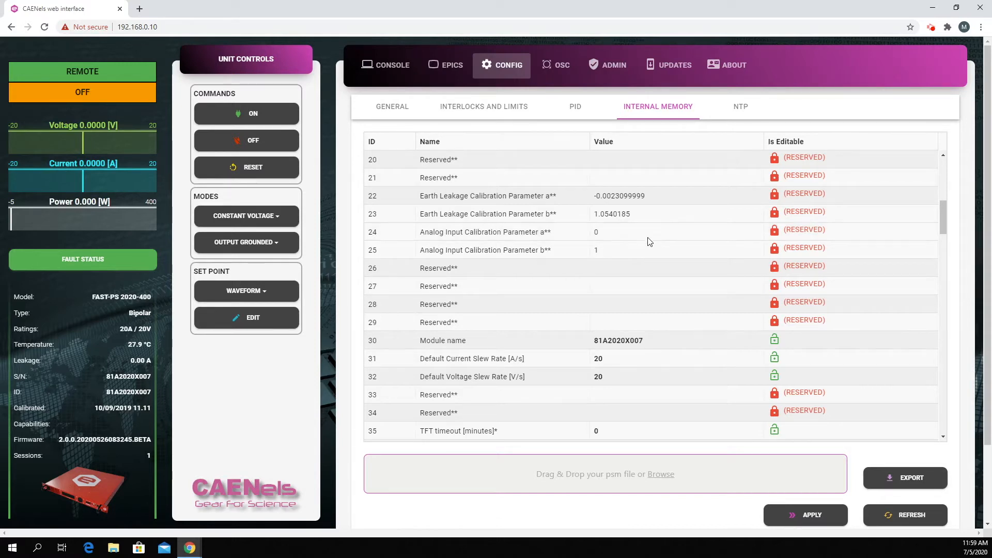
scroll(659, 279, down, 1)
scroll(660, 276, down, 3)
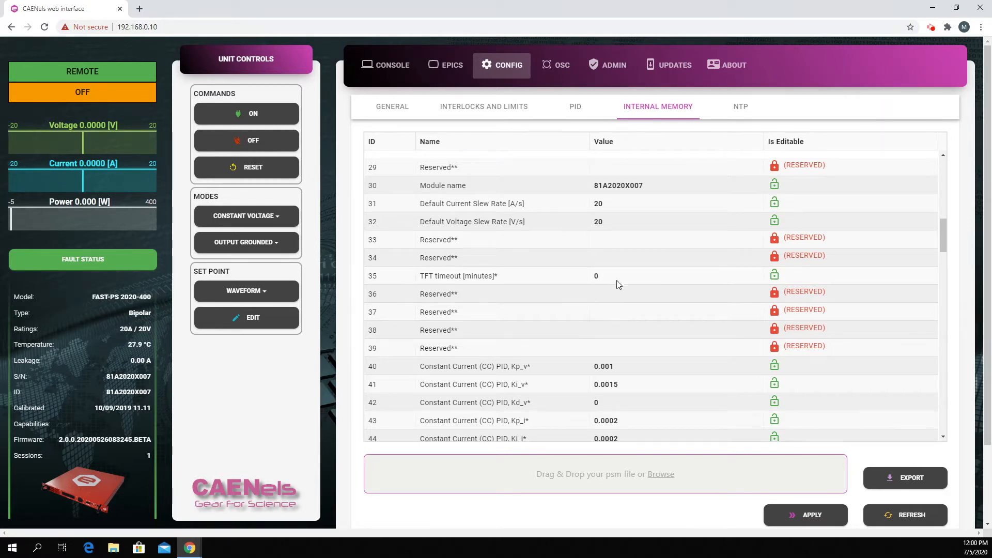
scroll(653, 301, down, 3)
scroll(653, 302, down, 2)
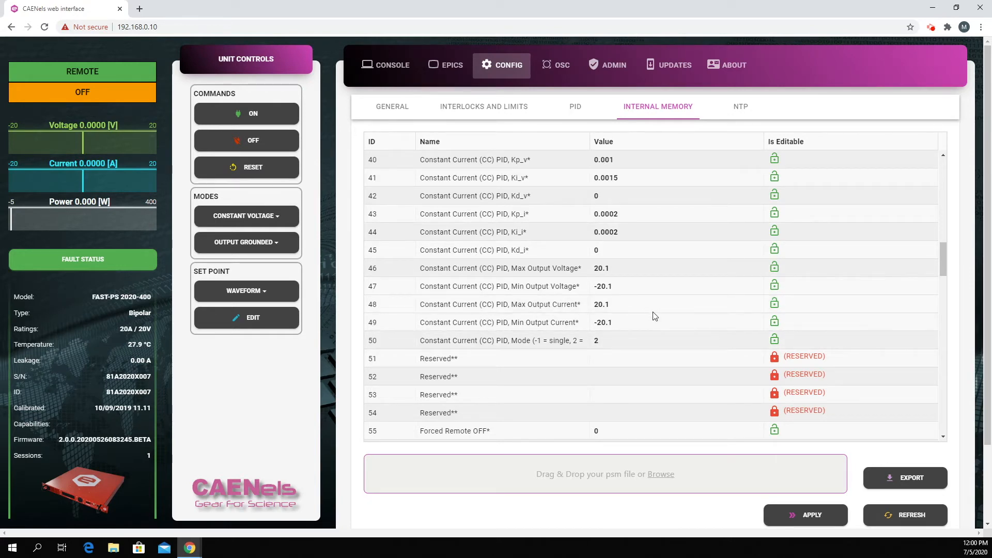
- Examine the internal memory entries from the Constant Current PID limits through the Constant Voltage PID and fault limits to the interlock names
scroll(654, 316, down, 4)
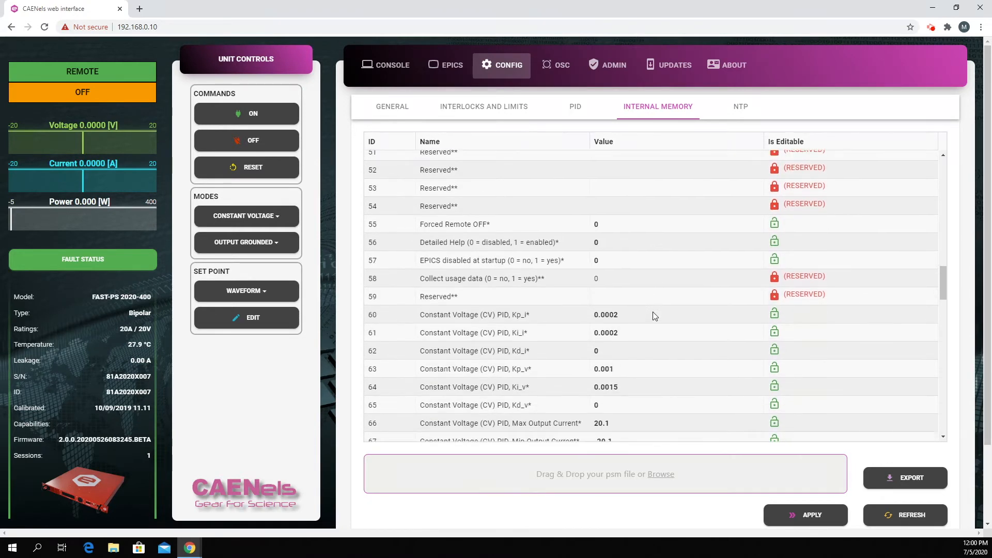
scroll(653, 316, down, 3)
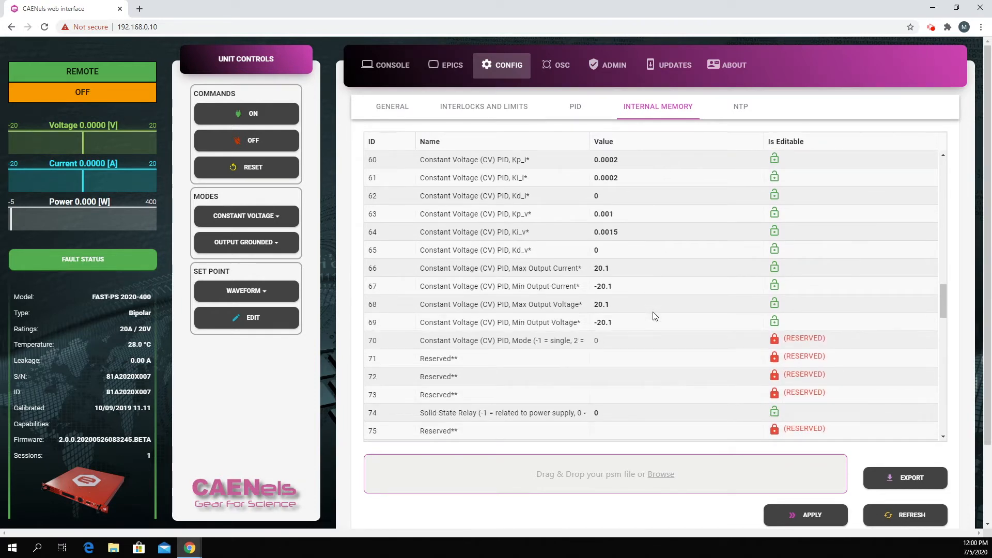
scroll(654, 316, down, 2)
scroll(654, 314, down, 2)
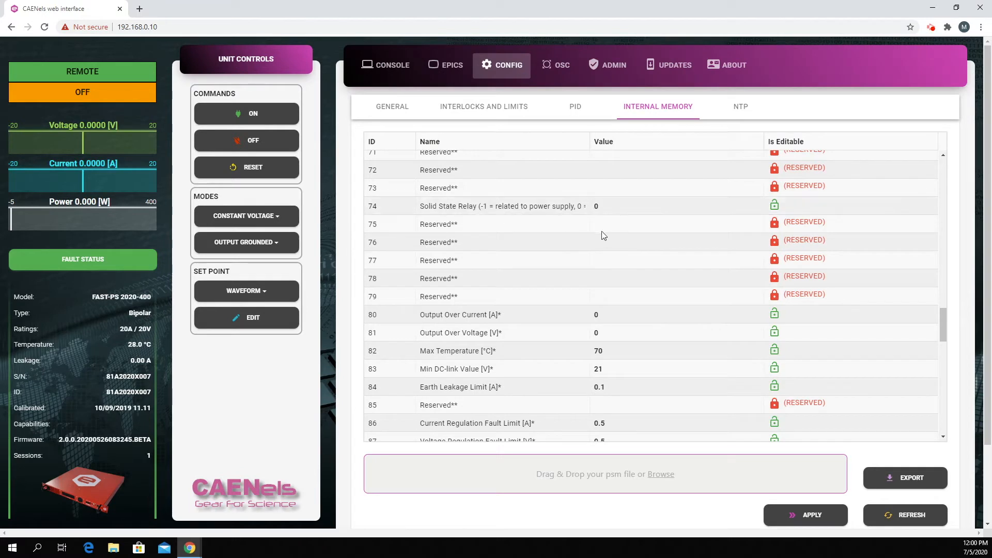
scroll(625, 275, down, 2)
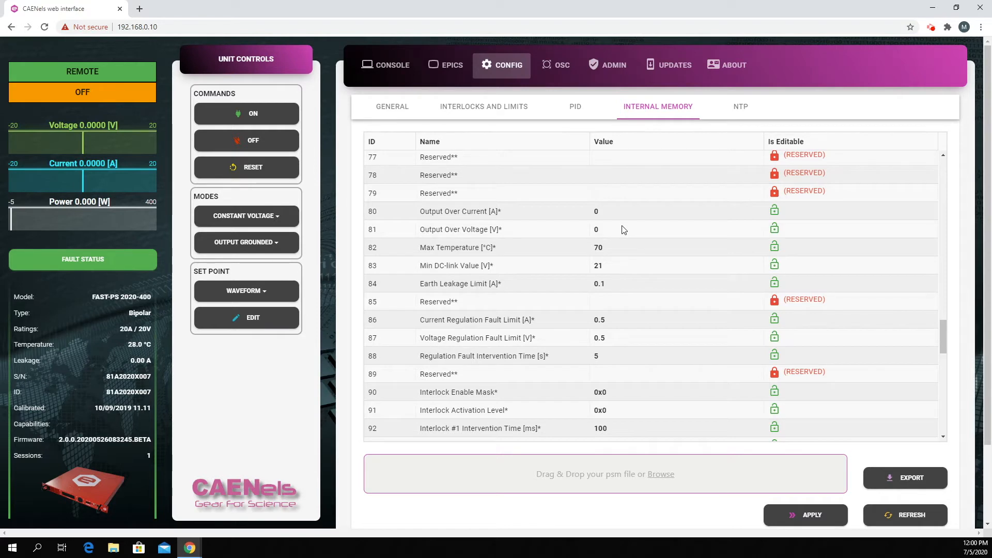
scroll(626, 231, down, 5)
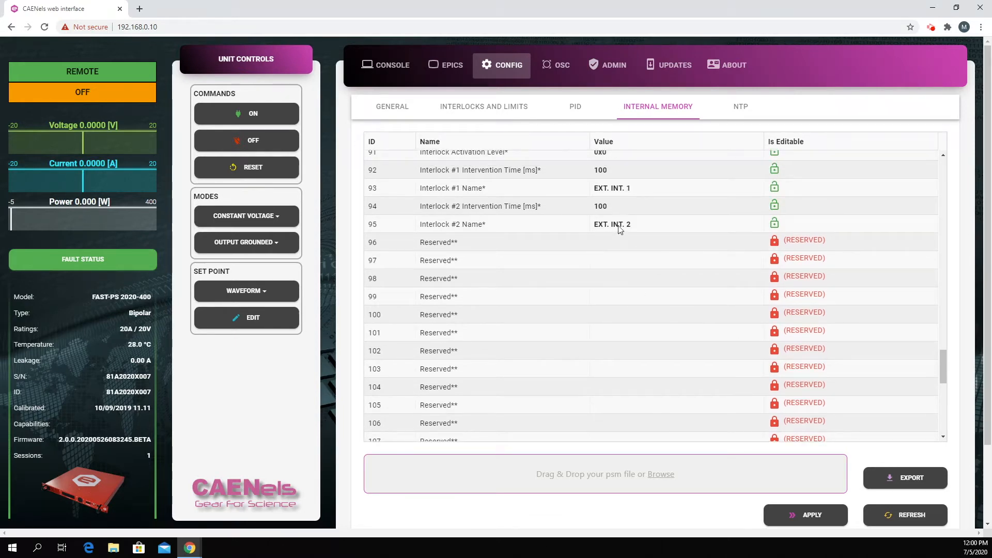
- Check the External Interlocks Setup table, and return to the internal memory table to view its last IDs
click(513, 109)
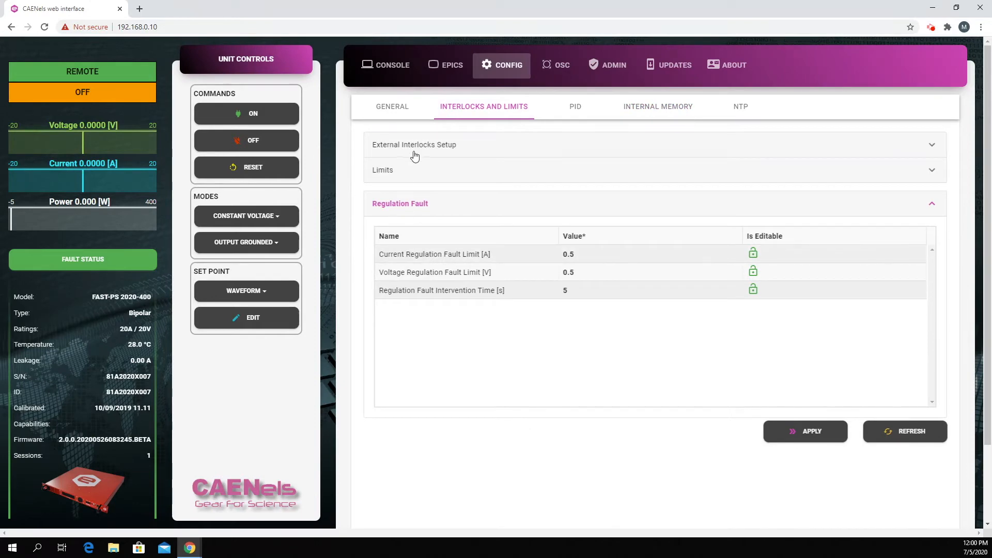
click(437, 146)
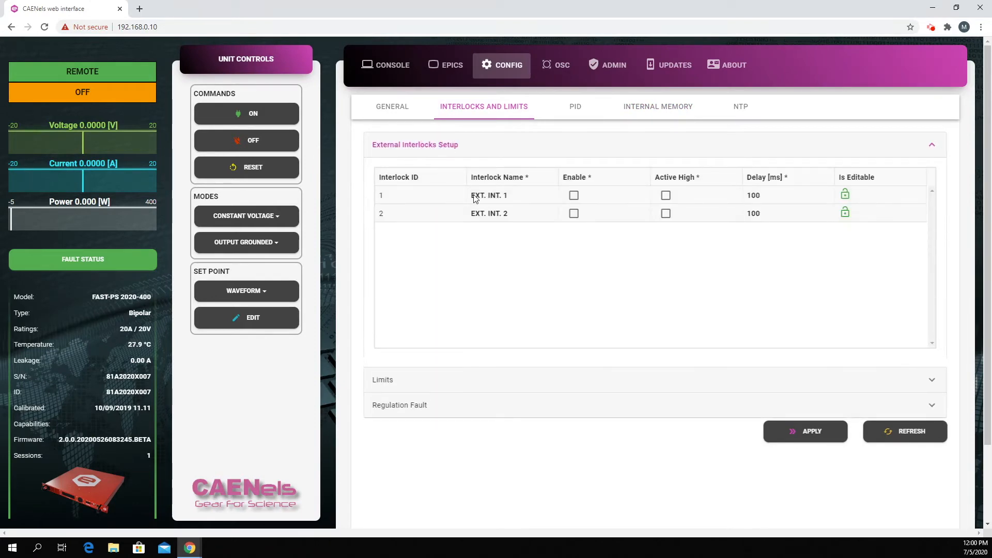
click(647, 114)
scroll(643, 335, down, 10)
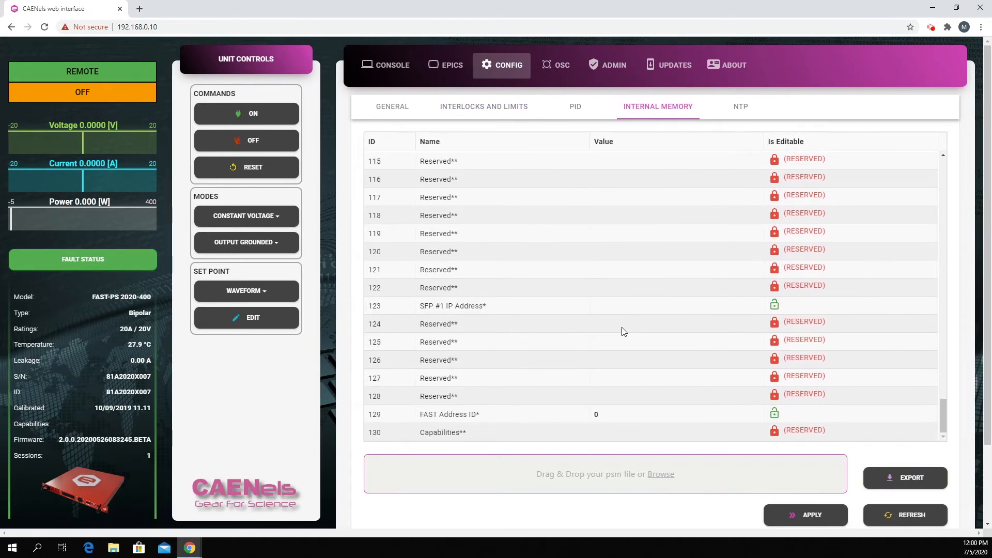
- Look back through the internal memory entries up to Firmware ID and check which ones are editable
scroll(607, 322, up, 15)
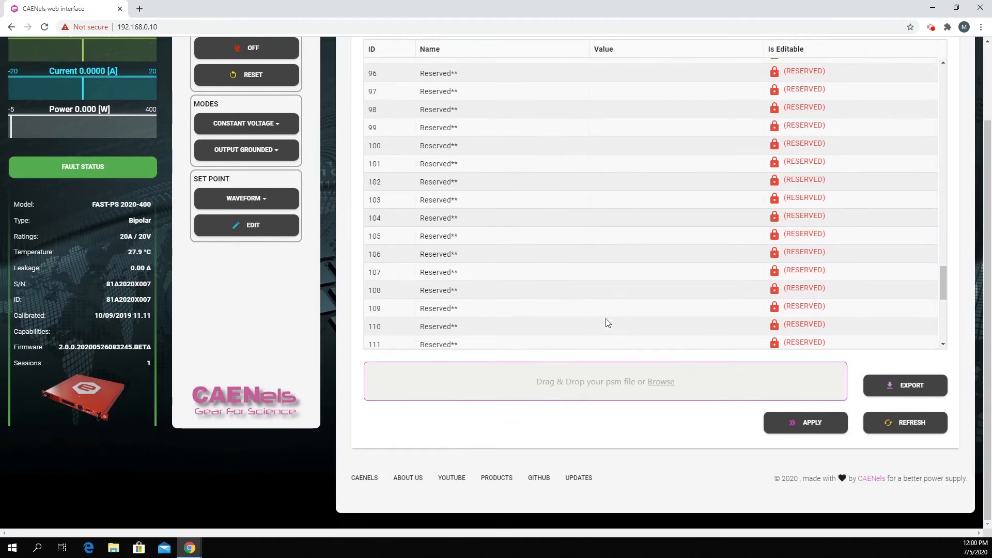
scroll(607, 323, up, 4)
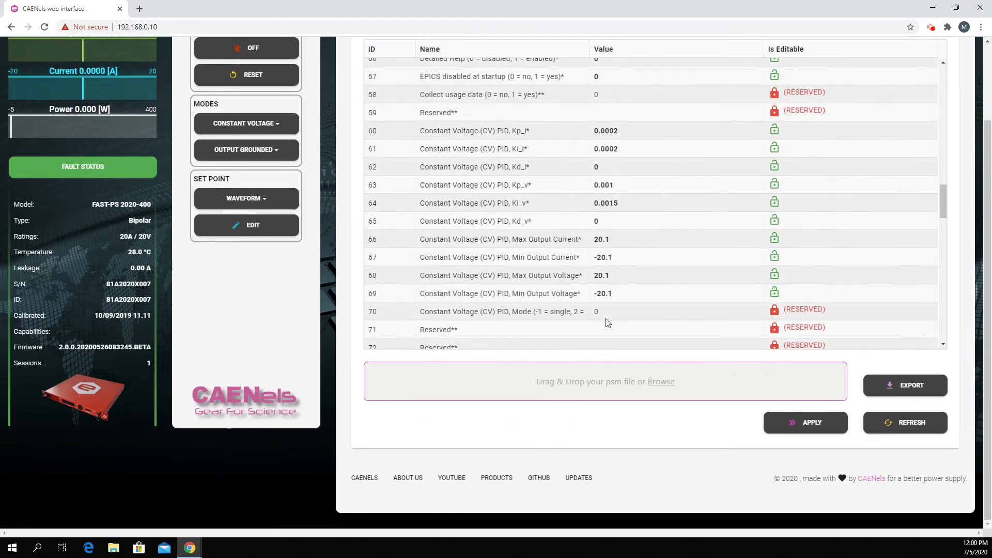
scroll(636, 227, up, 15)
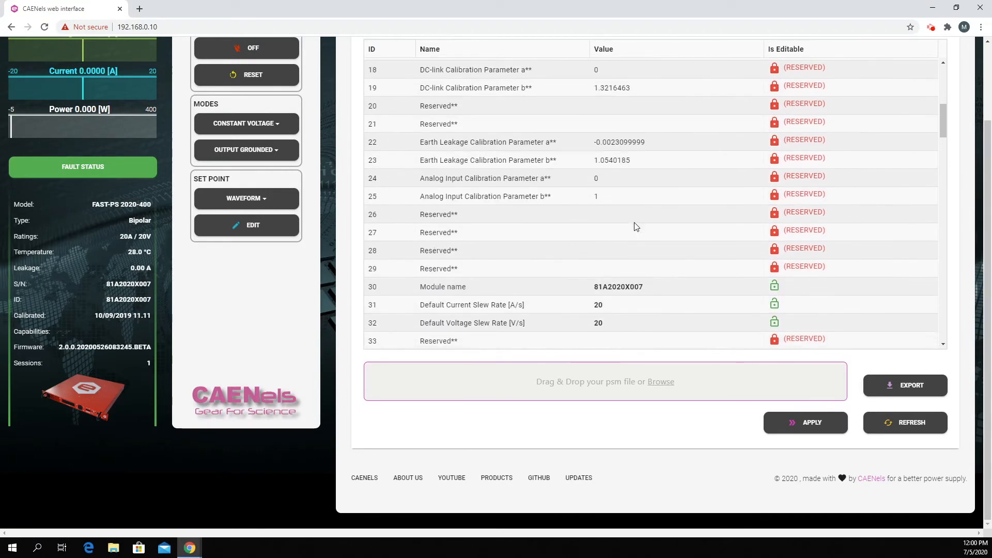
scroll(636, 227, up, 2)
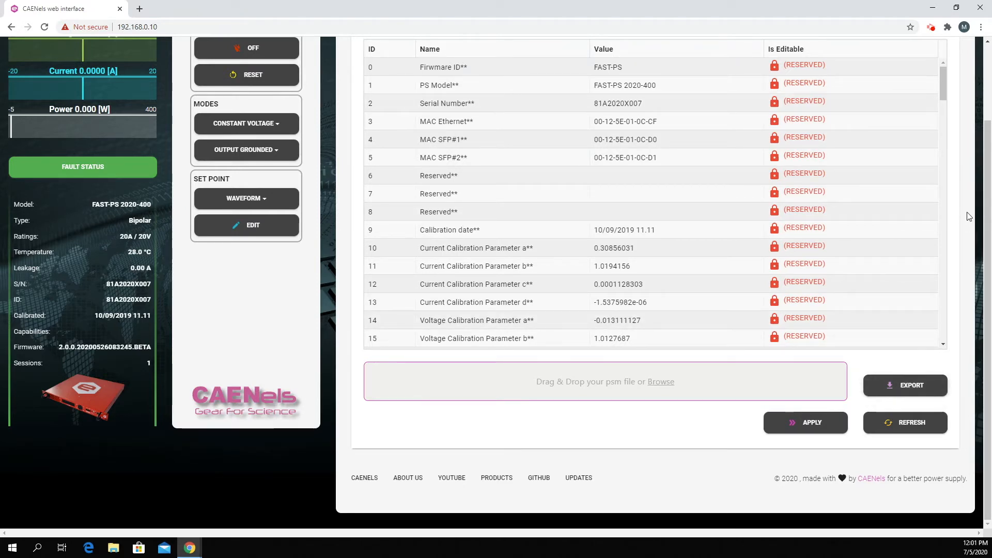
scroll(954, 203, up, 2)
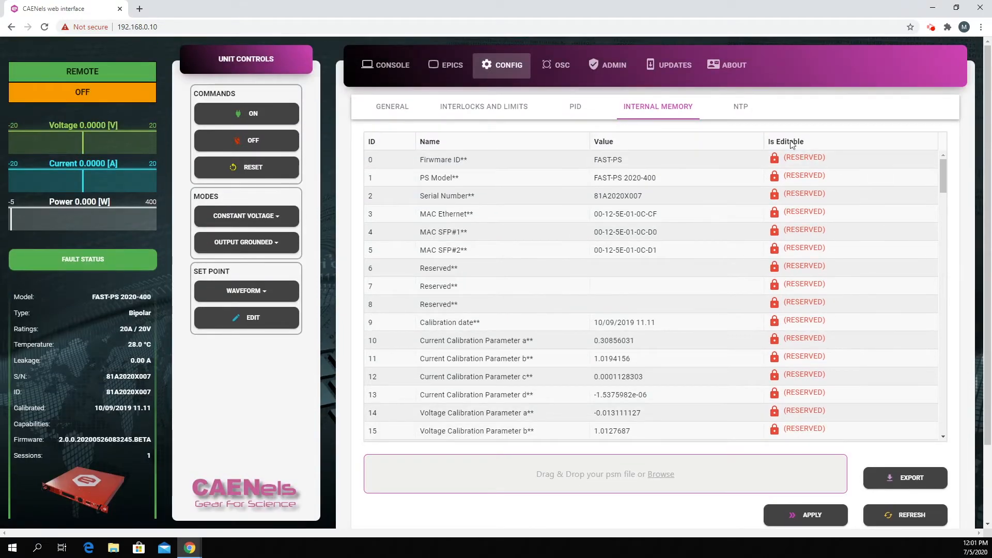
- Examine the NTP server configuration, and view the oscilloscope and admin login pages
click(734, 118)
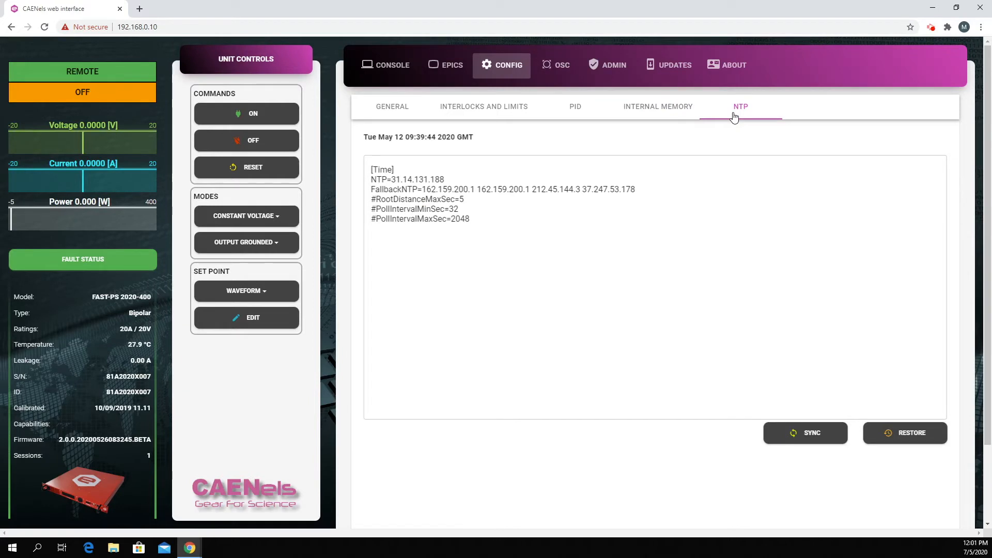
click(457, 233)
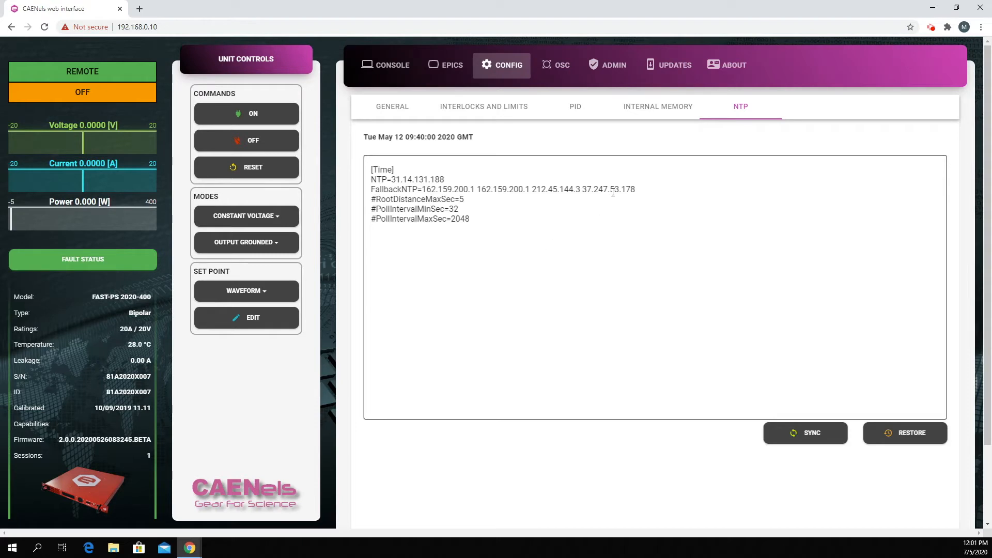
click(562, 70)
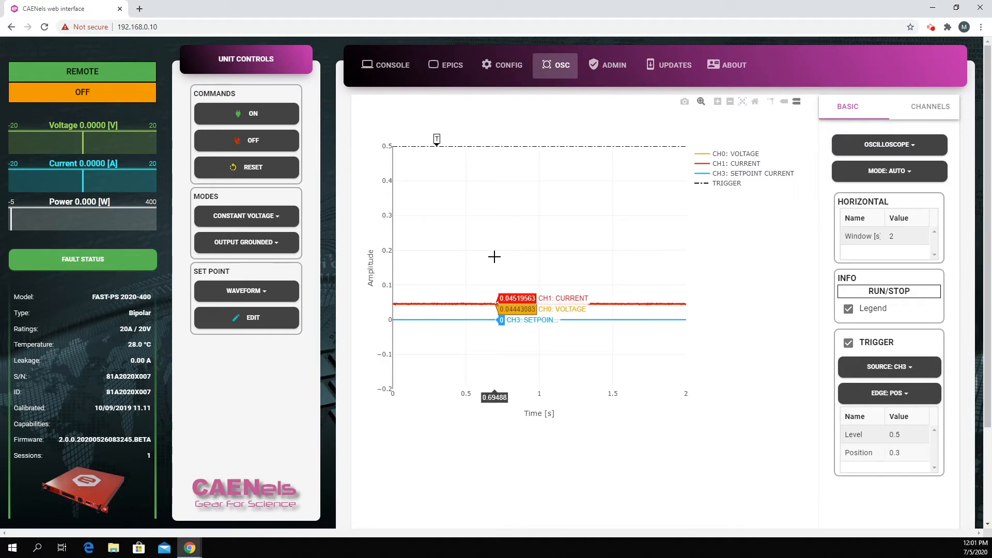
click(609, 72)
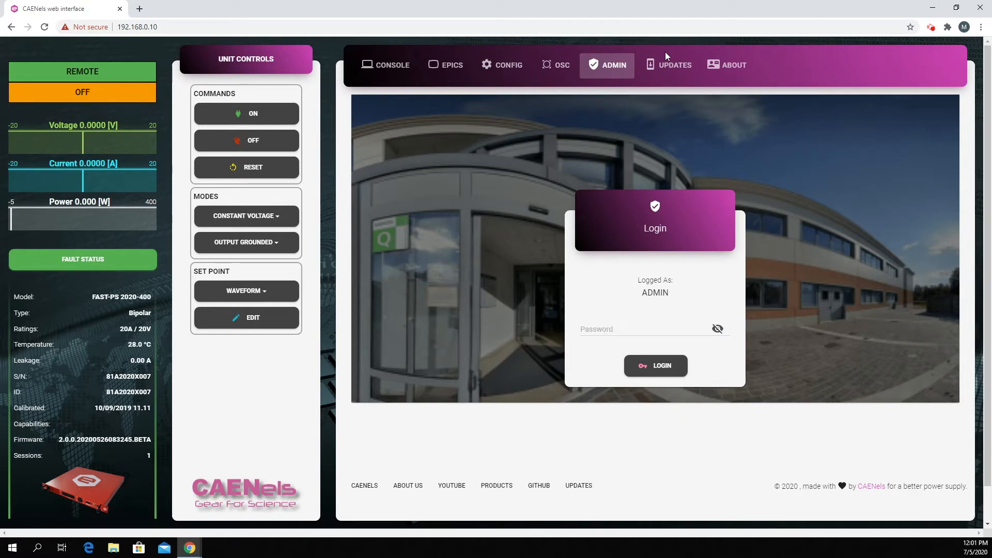
- Show the firmware updates page without the browser's password-saving offer, and view the snapshots available to restore
click(665, 67)
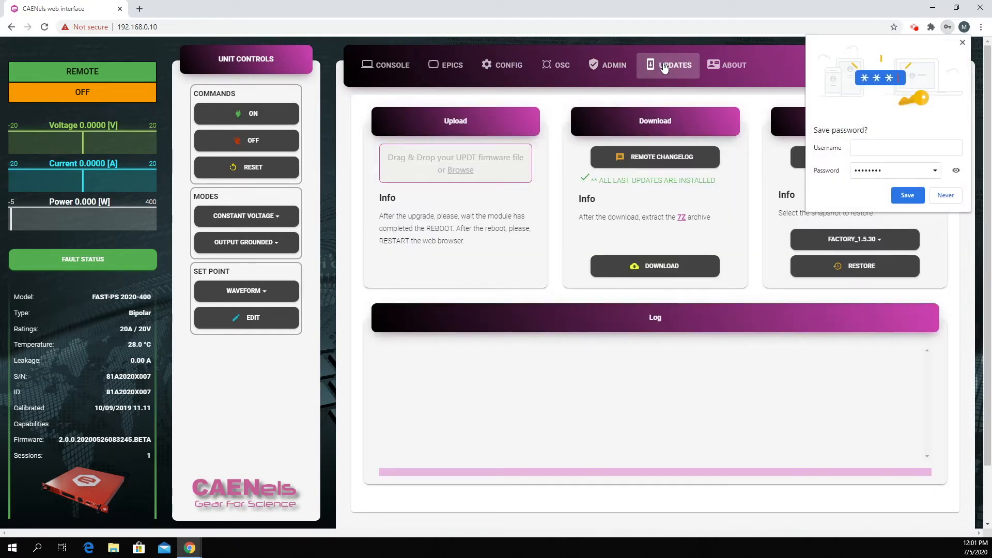
click(962, 43)
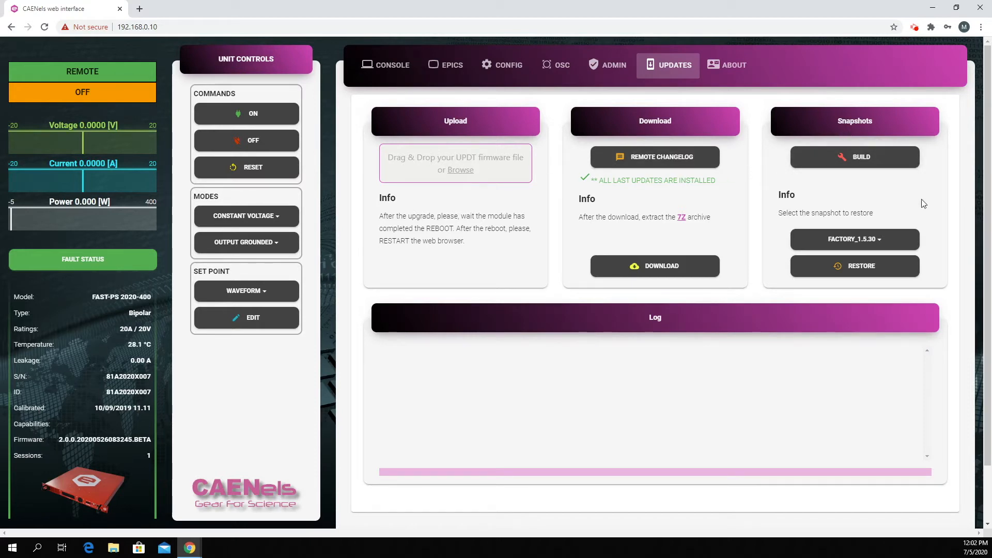
click(878, 238)
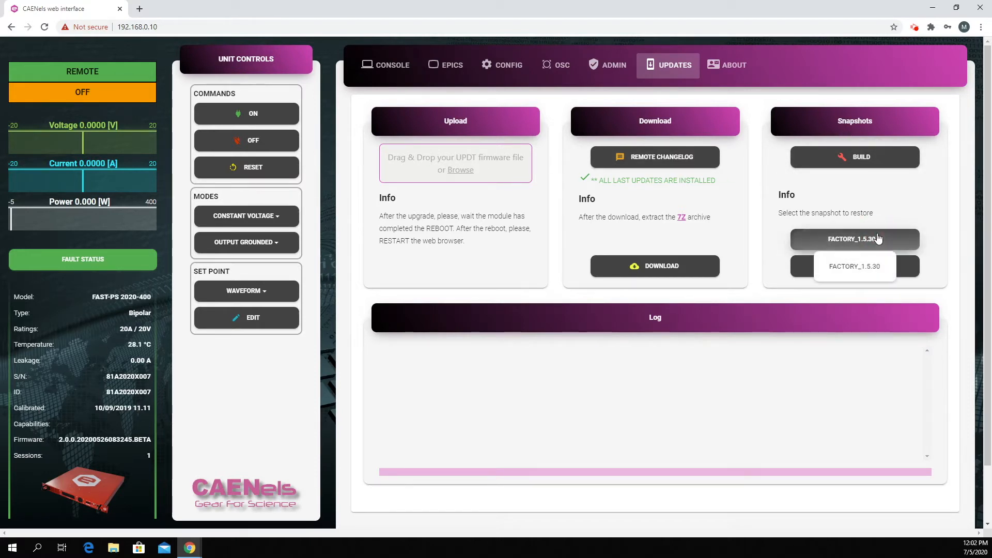
click(923, 210)
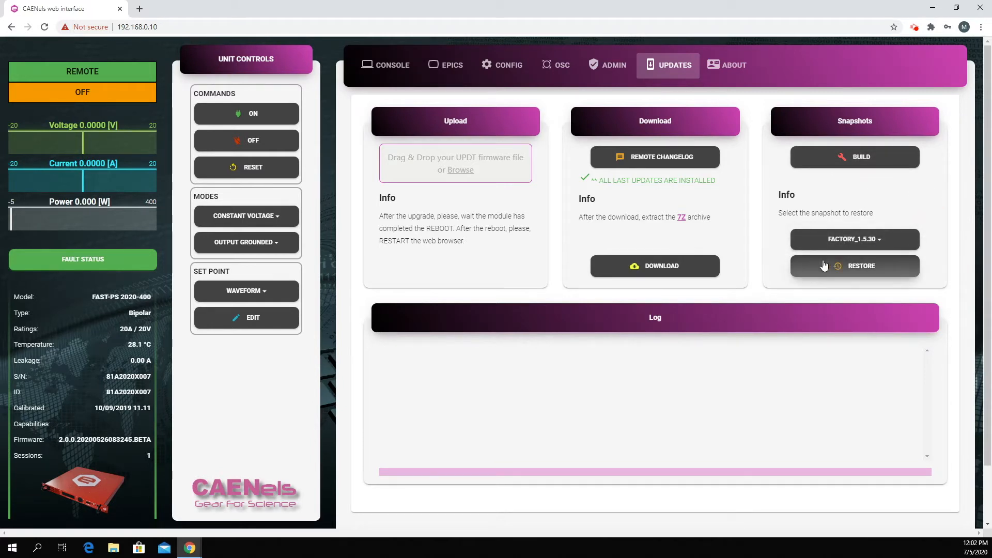
- View the company, support and changelog information, and return to the console
click(726, 63)
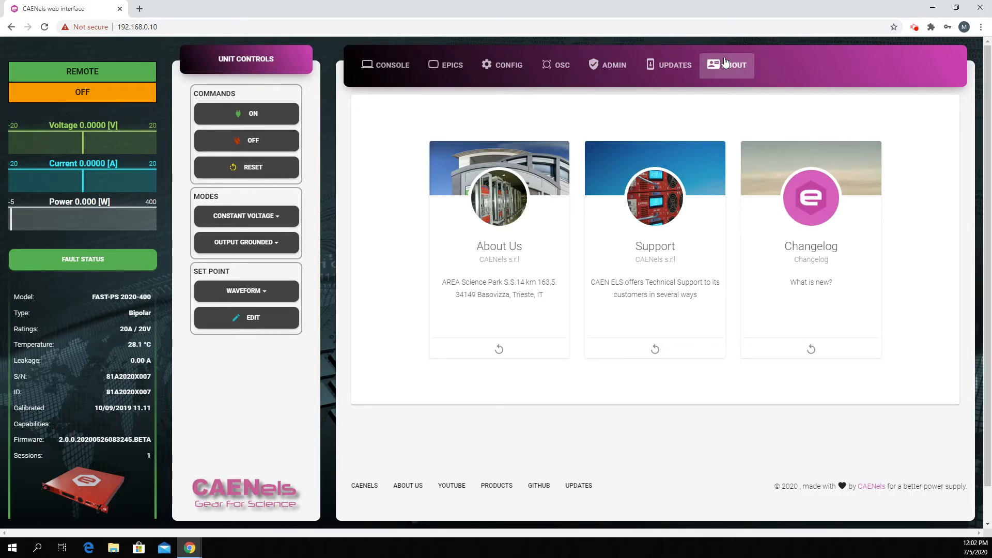
click(380, 66)
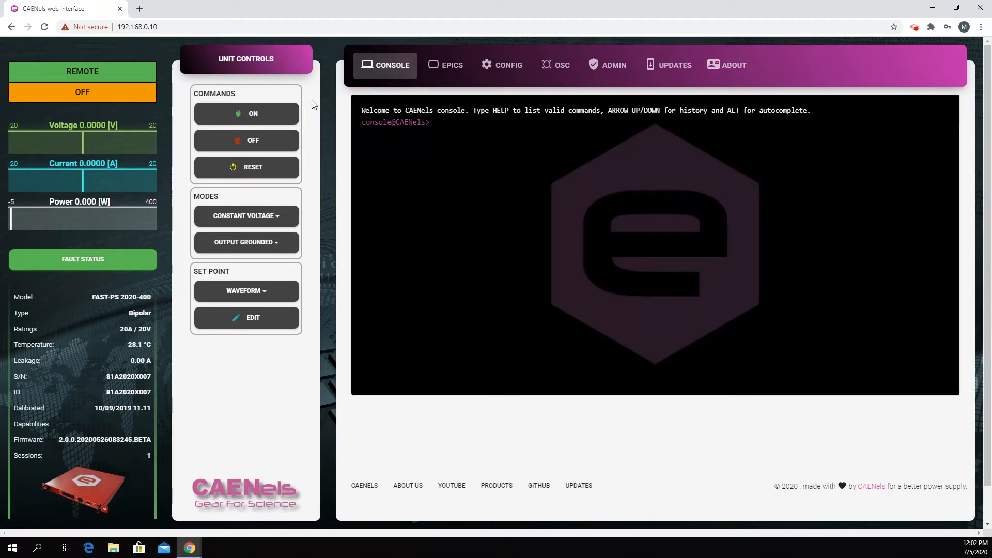
- Switch the power supply on and change the set point source to Normal (Eth Input)
click(241, 114)
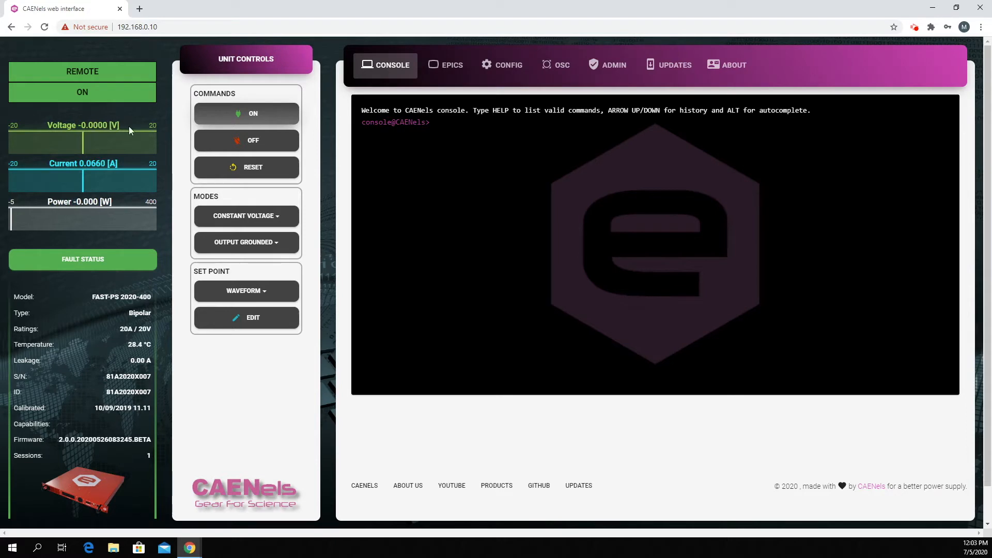
click(281, 293)
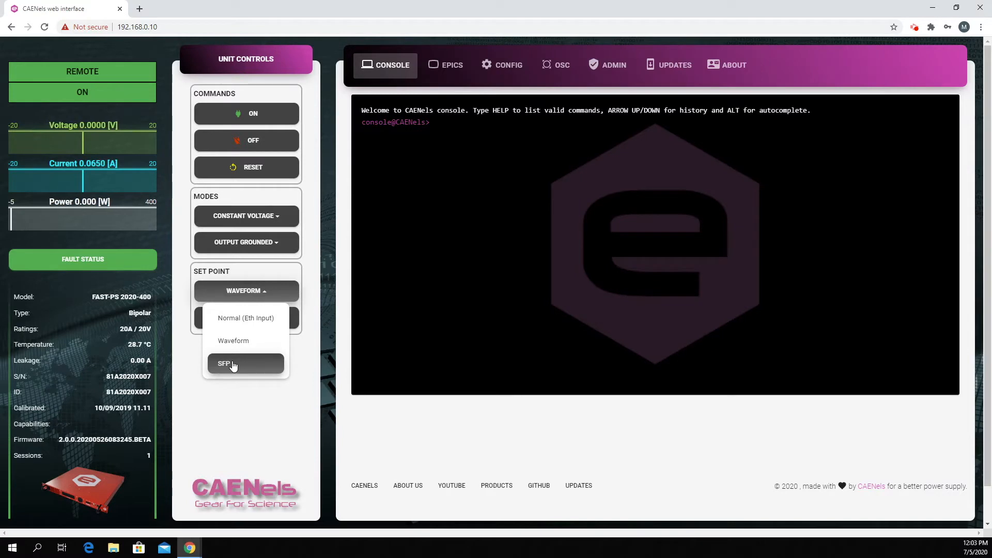
click(238, 319)
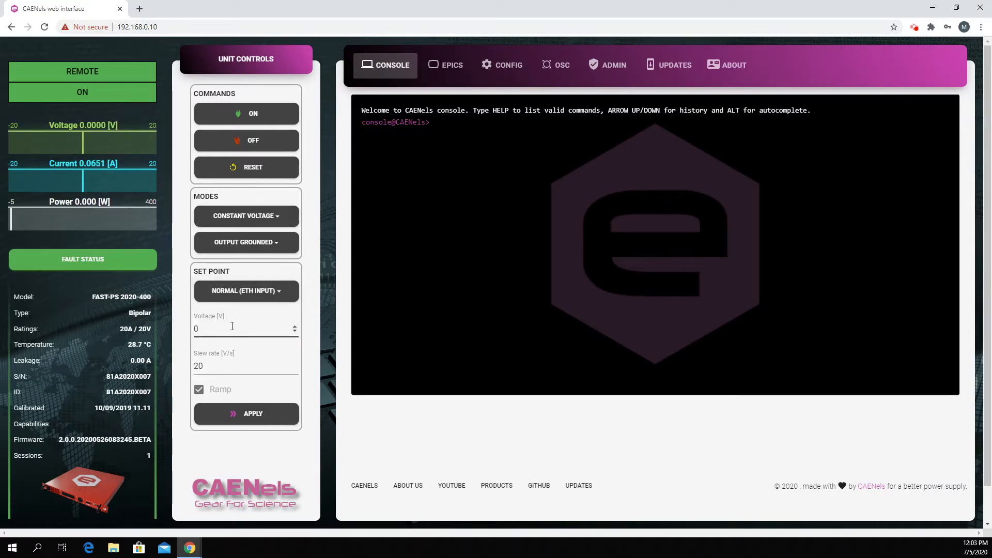
- Set the voltage set point to 15 V with a slew rate of 1 V/s and apply it
click(232, 326)
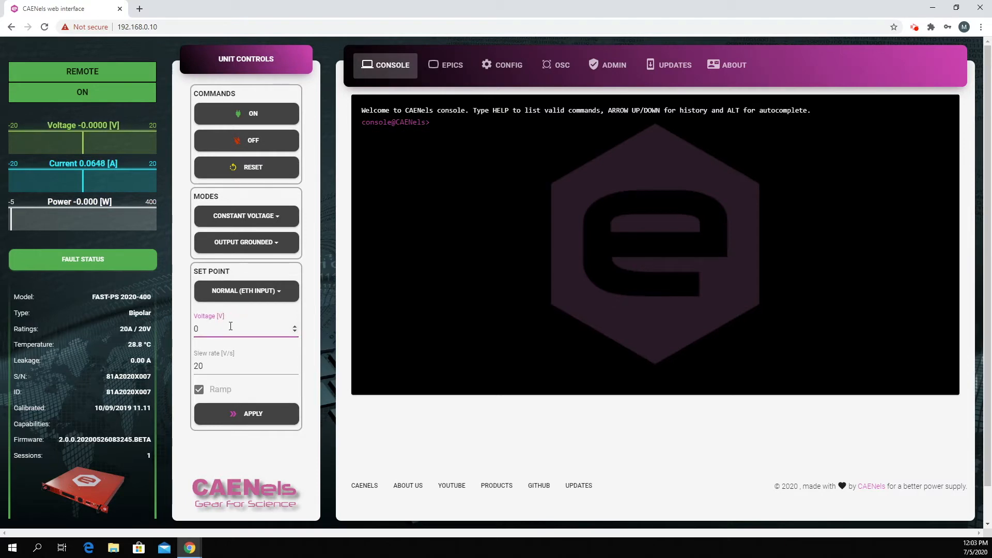
key(BackSpace)
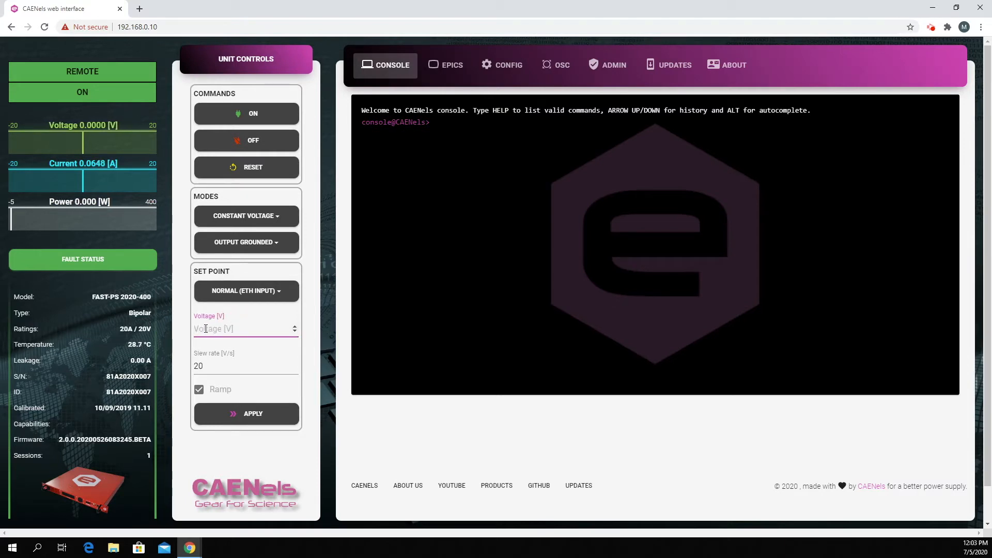
text(15)
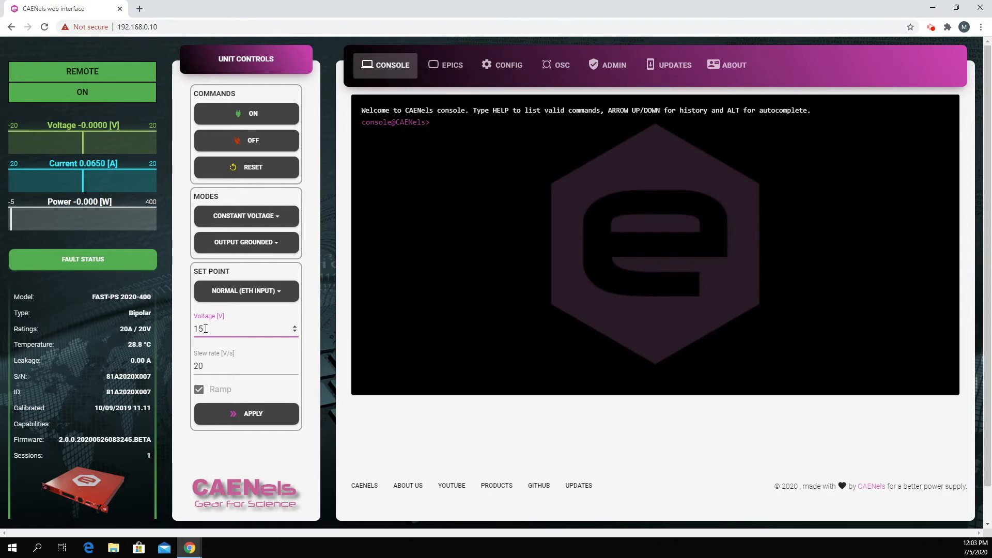
click(198, 366)
drag(198, 366, 195, 365)
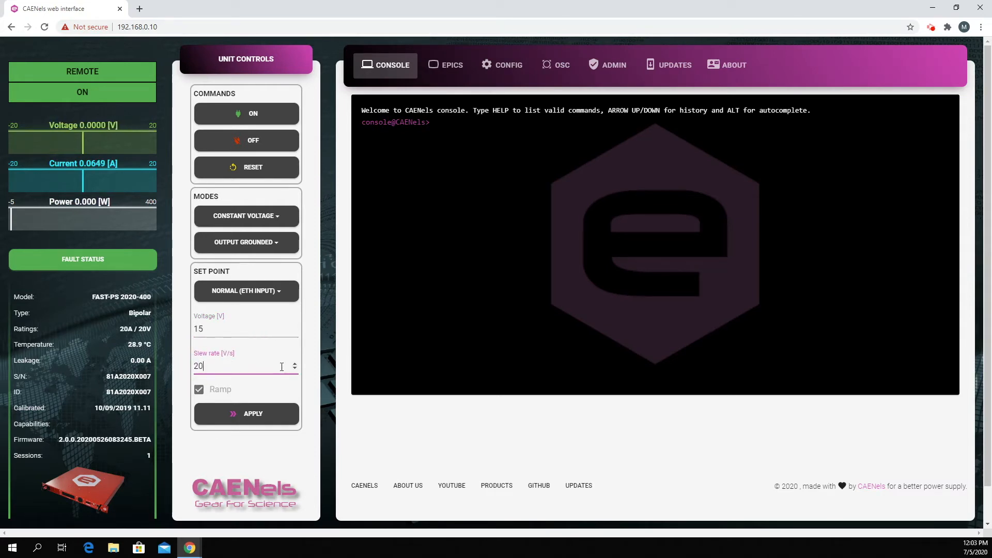
key(Delete)
key(Delete)
text(1)
click(252, 417)
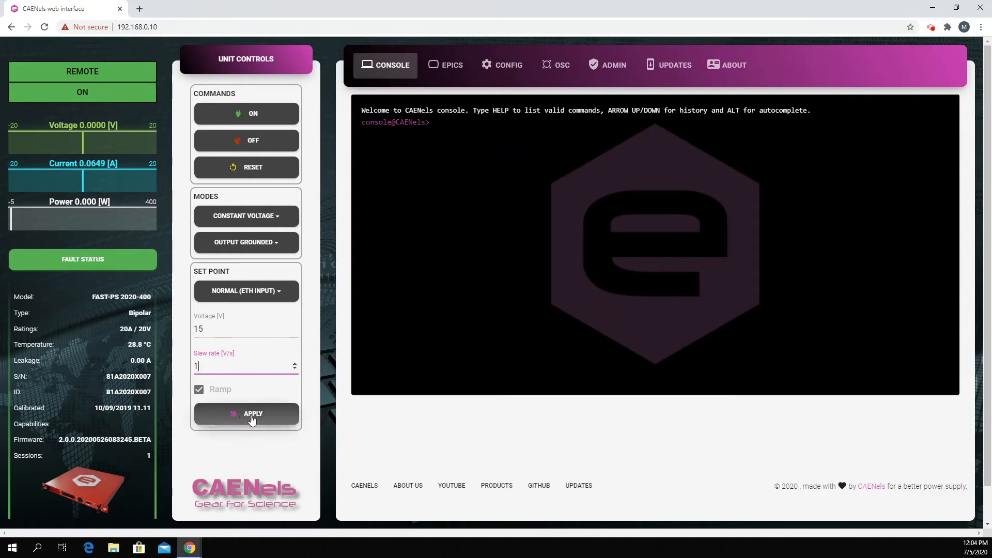
click(252, 417)
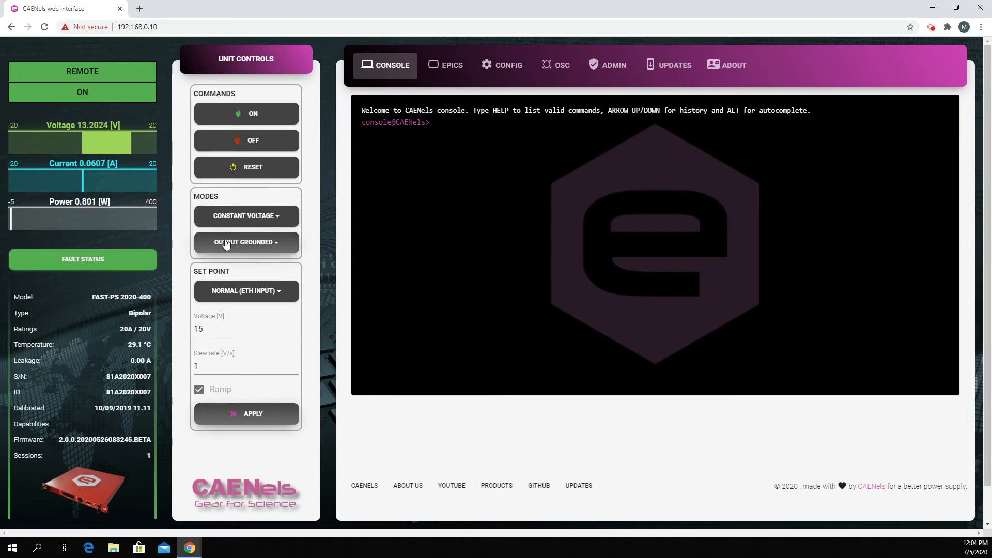
- View the available regulation modes and output grounding options, keeping Constant Voltage and Output Grounded
click(288, 216)
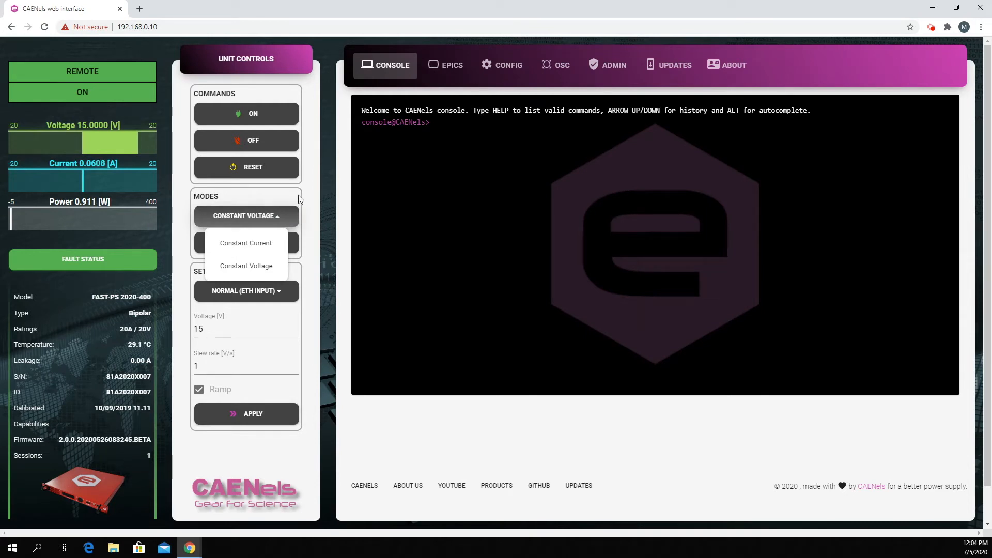
click(302, 191)
click(278, 243)
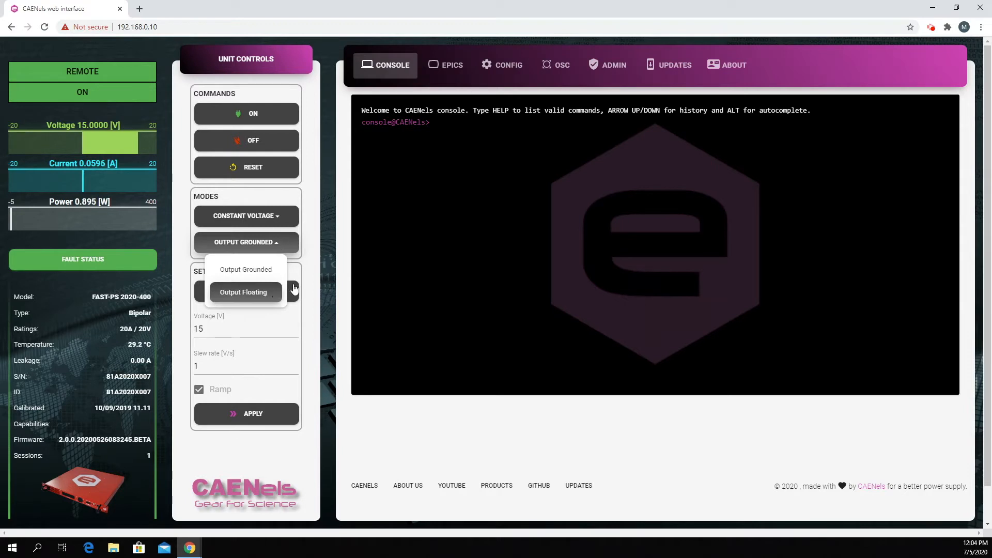
click(310, 264)
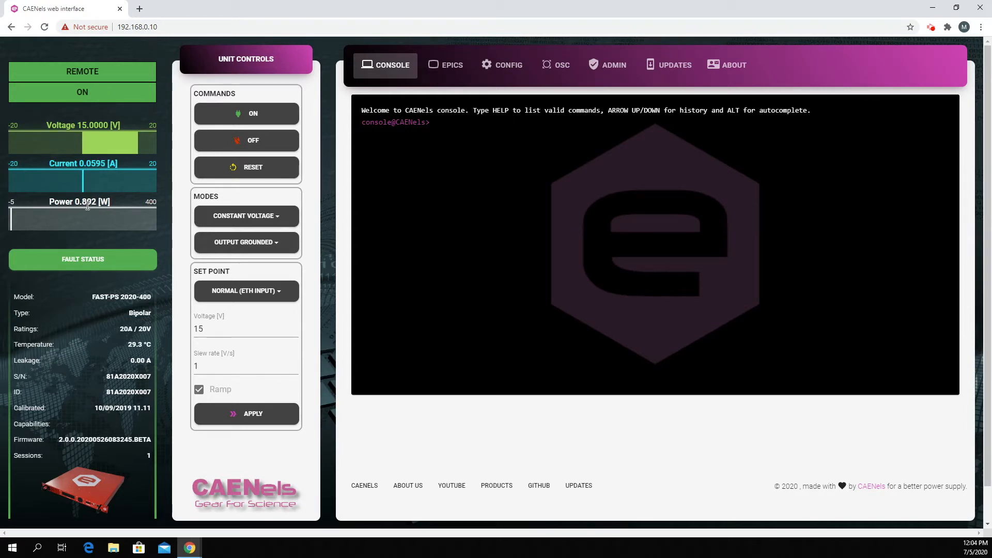
- Apply a voltage set point of -15 V with a slew rate of 10 V/s
click(204, 330)
text(-)
key(Tab)
text(0)
click(240, 412)
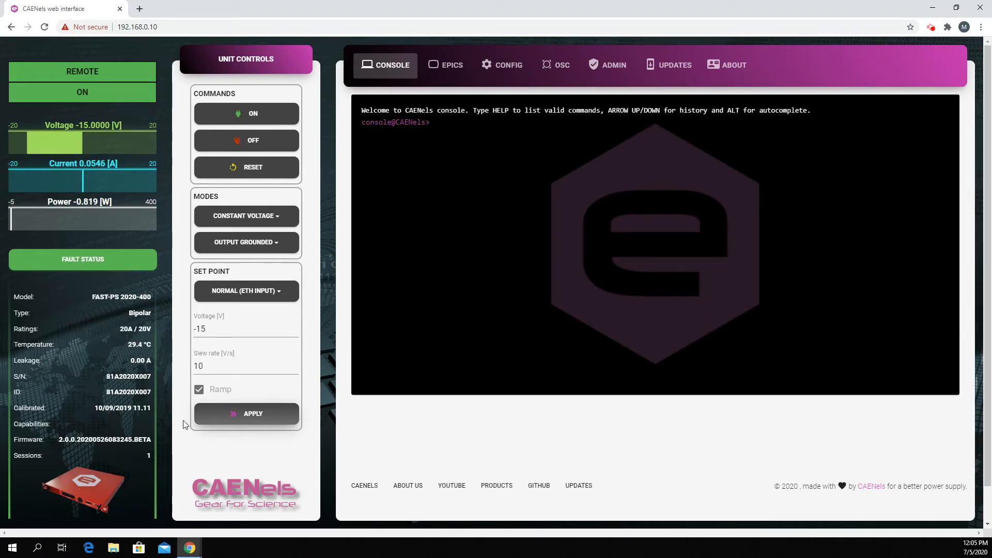
- Set the voltage set point to 0 V, disable the ramp and apply it
triple_click(202, 333)
text(0)
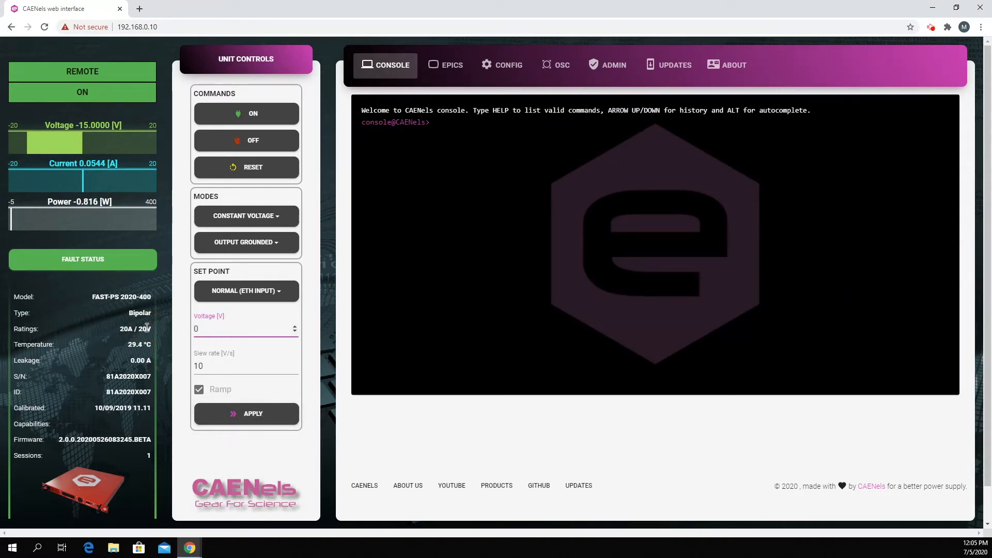
click(199, 390)
click(239, 413)
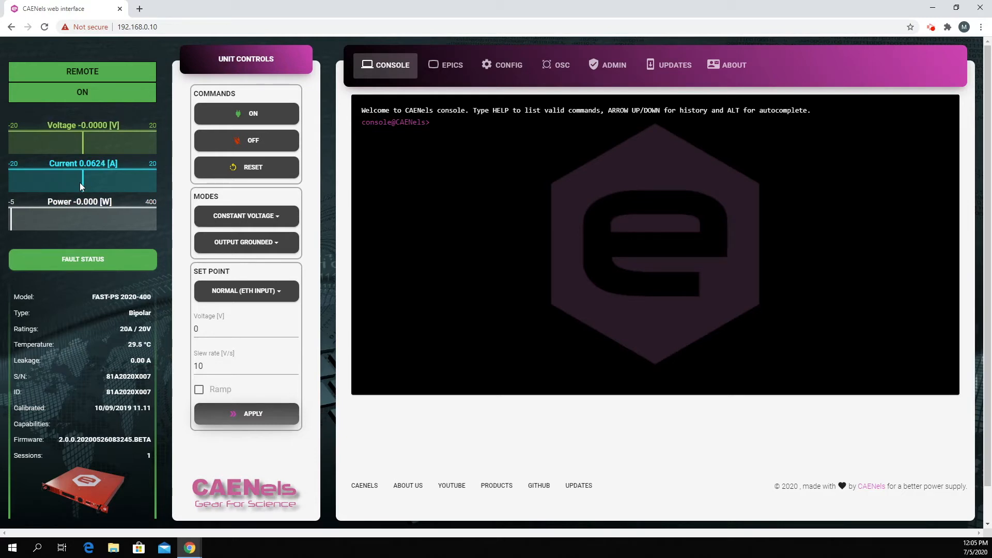
- Change the set point source to Waveform and open the waveform for editing
click(247, 290)
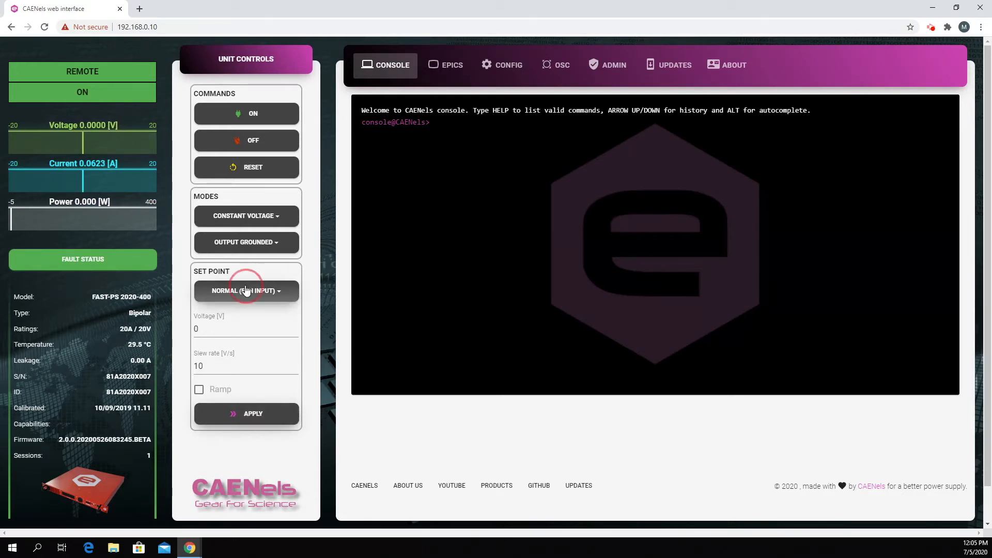
click(246, 340)
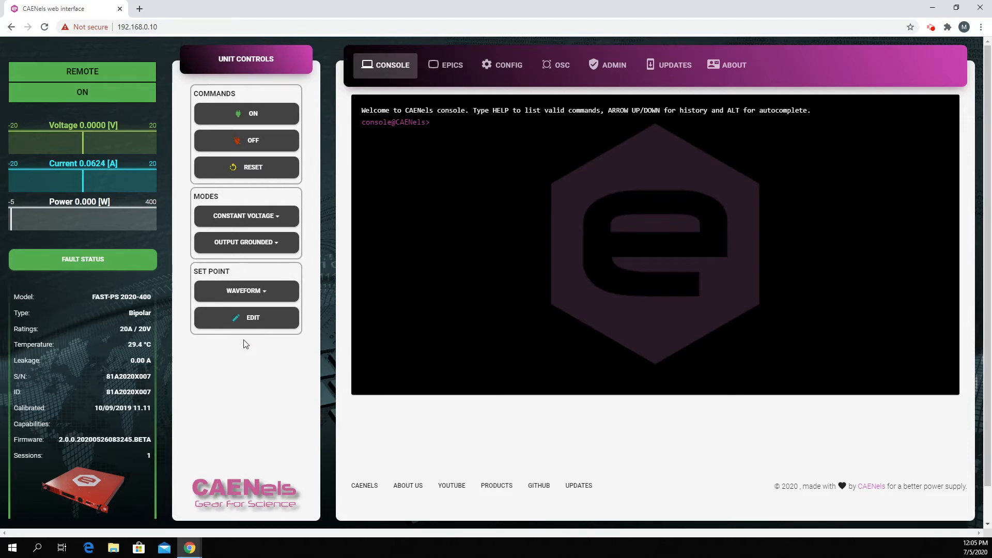
click(245, 328)
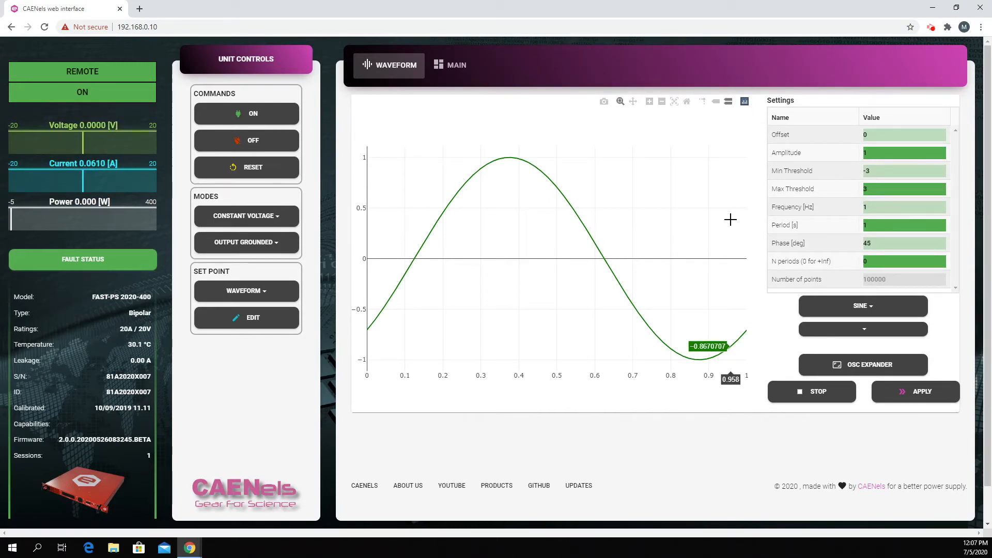
- Try the Square, Triangular and Custom waveform types one after another
click(880, 313)
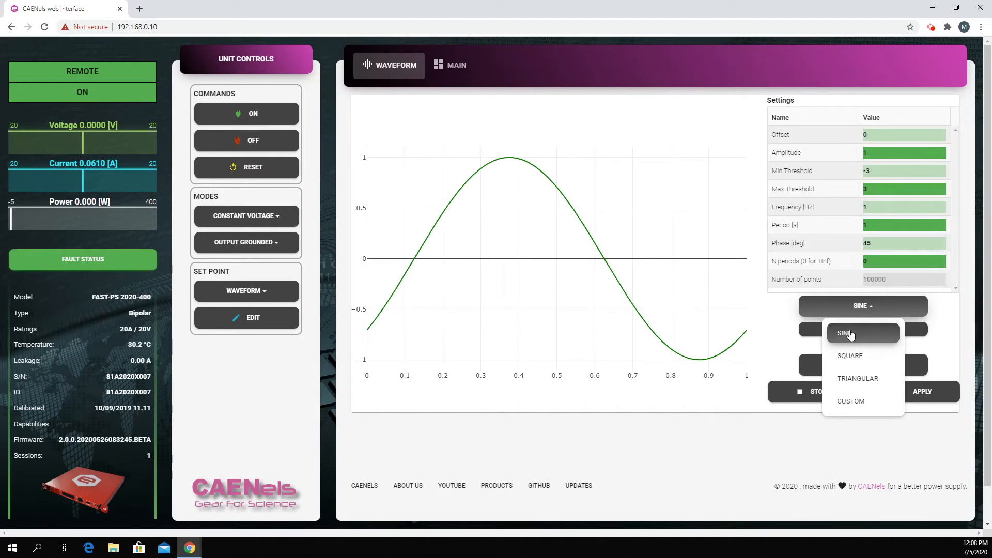
click(846, 353)
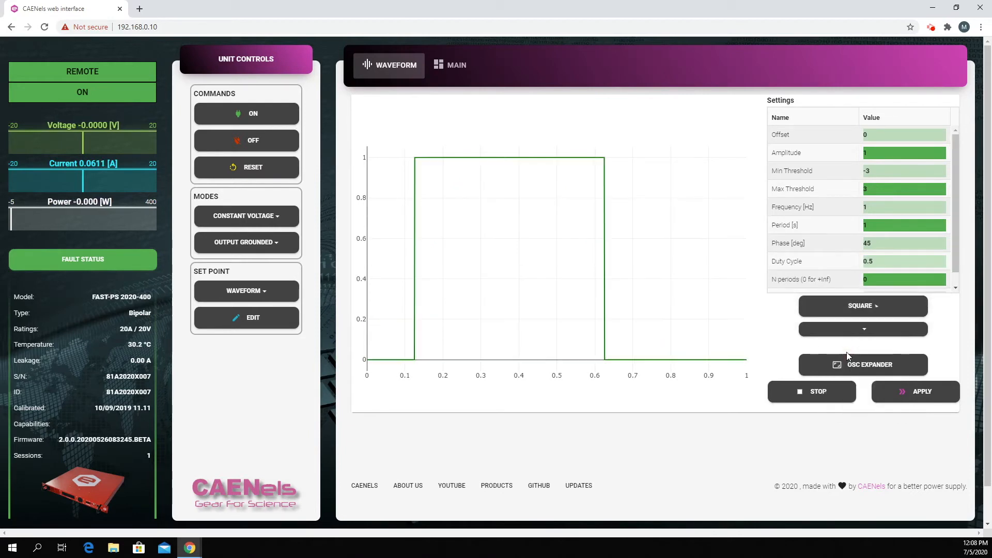
click(846, 313)
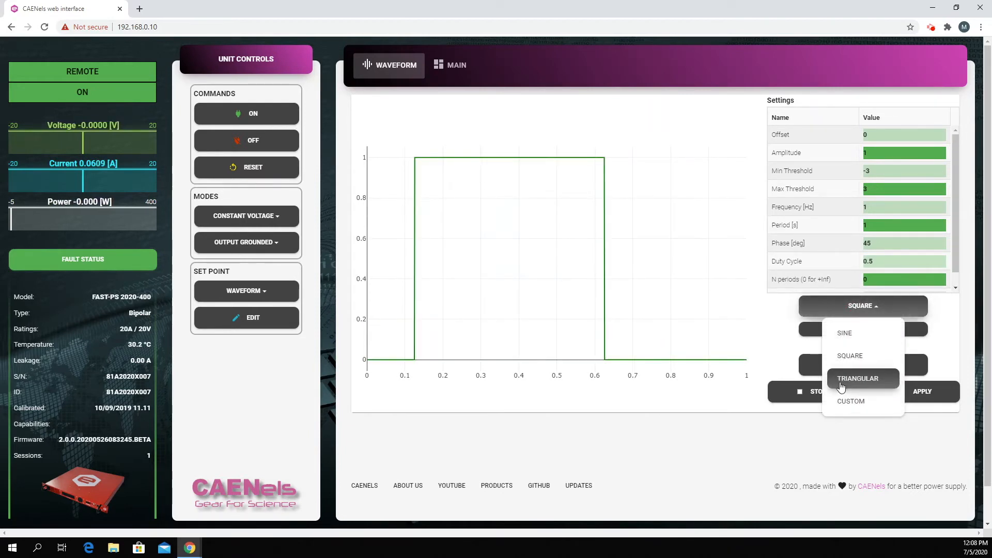
click(841, 381)
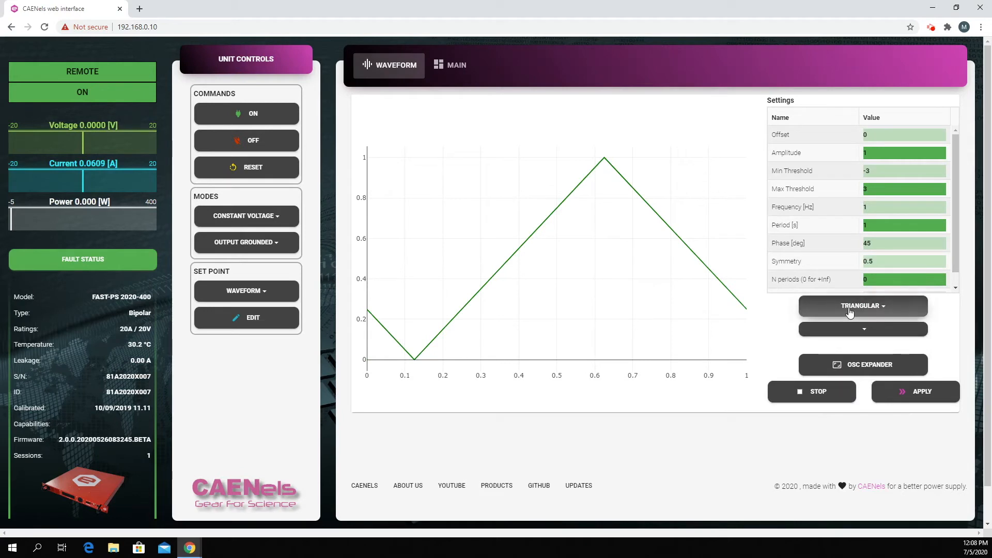
click(857, 306)
click(842, 402)
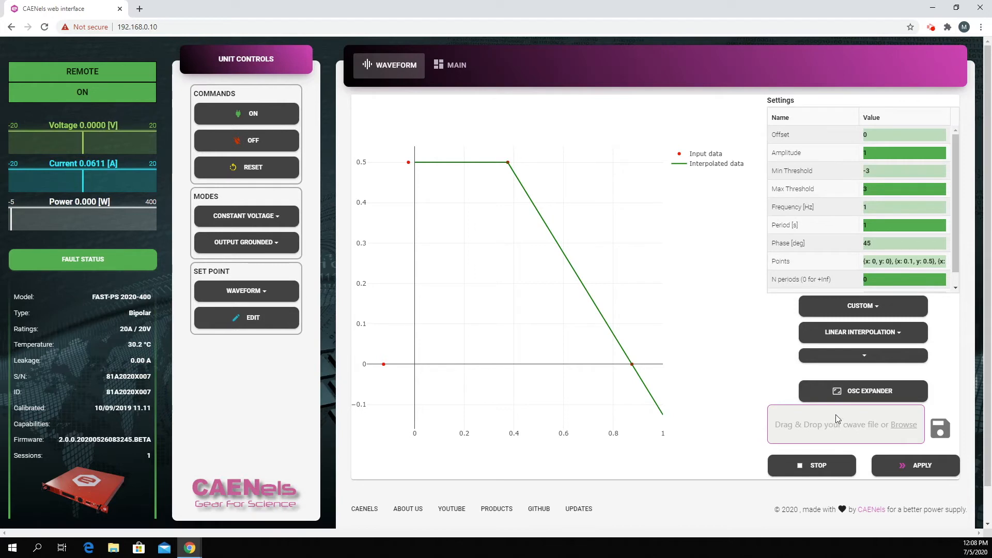
- Select the custom waveform's points value and try Step, Polynomial and Spline interpolation
click(882, 261)
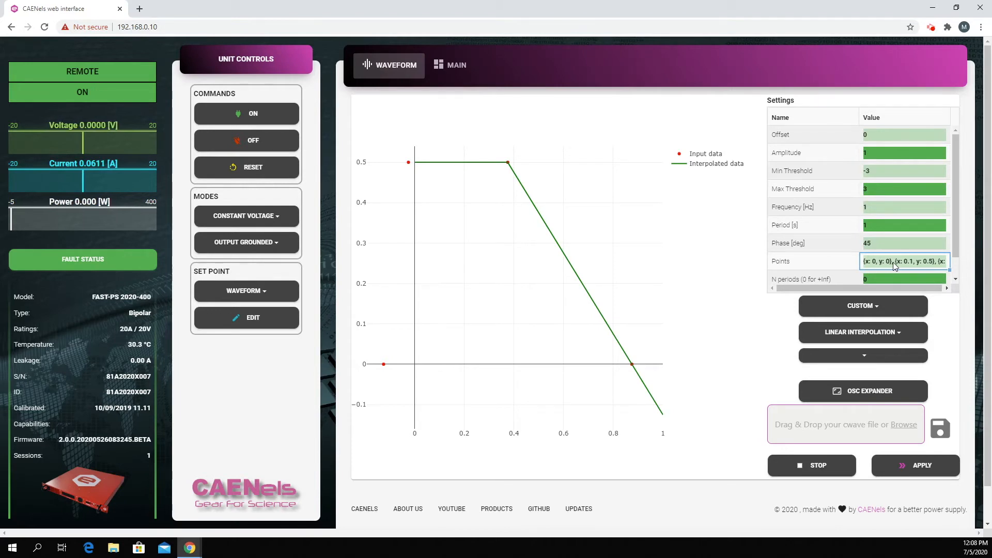
click(857, 340)
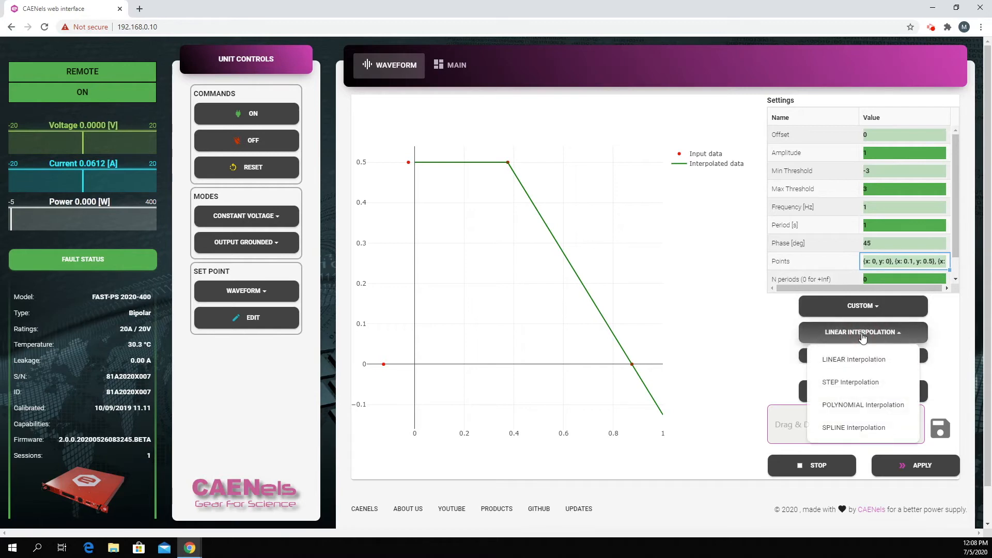
click(850, 380)
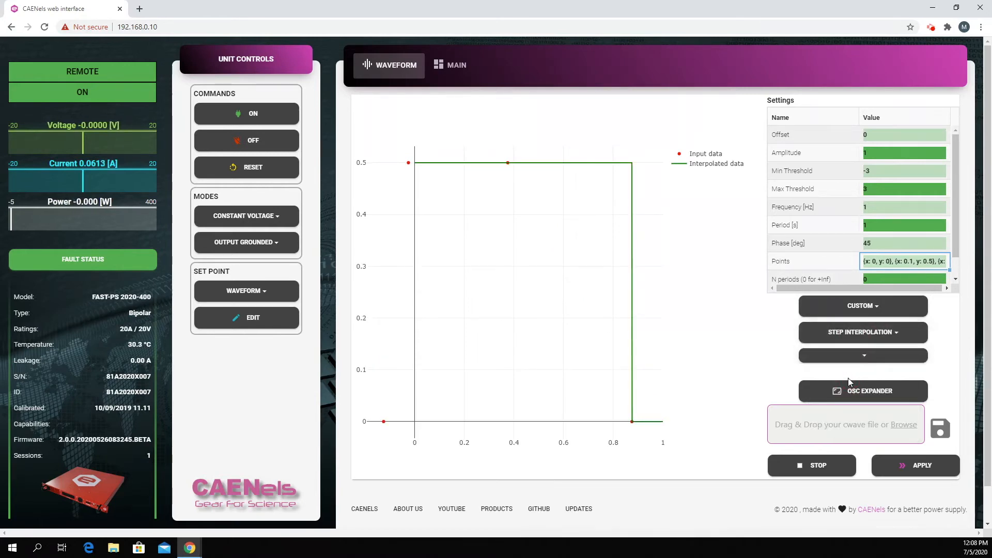
click(860, 332)
click(840, 405)
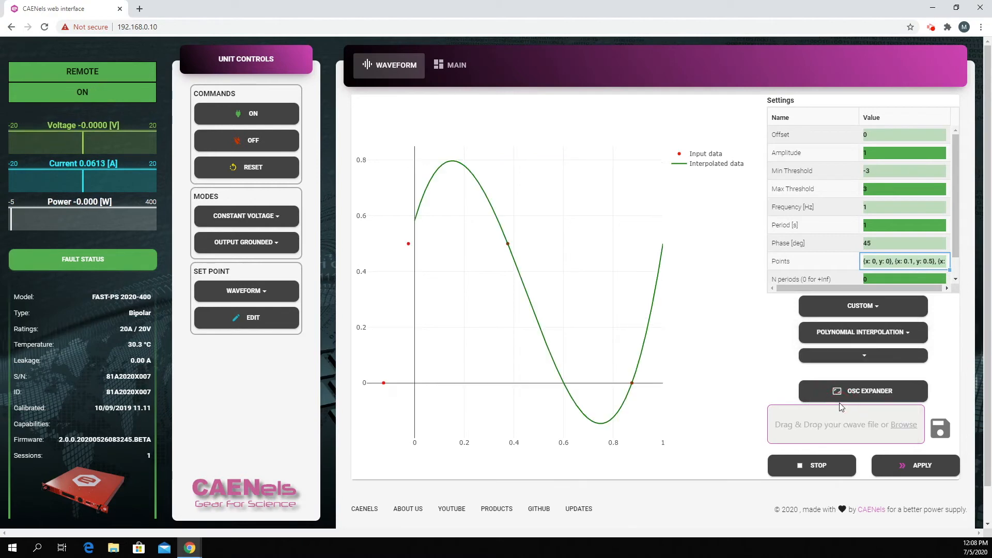
click(844, 336)
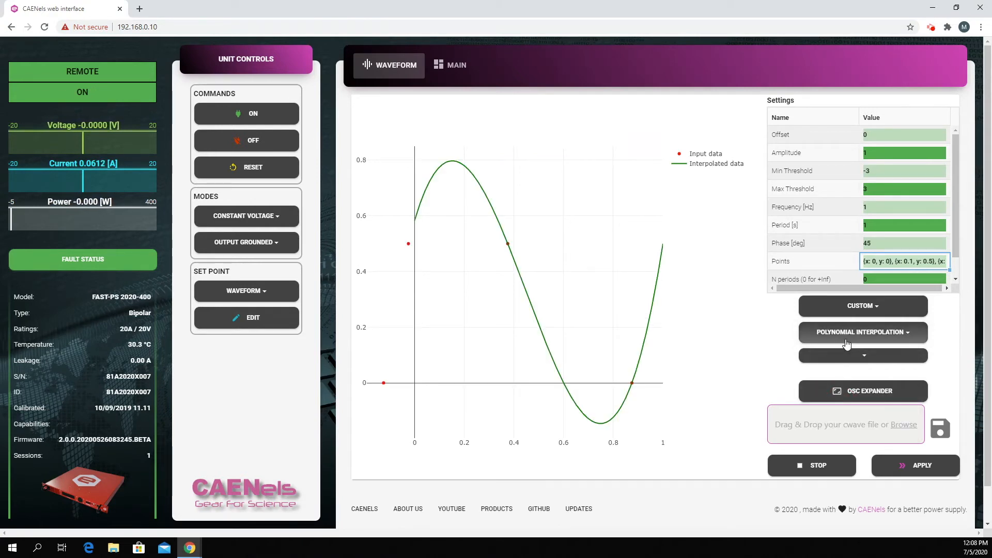
click(845, 427)
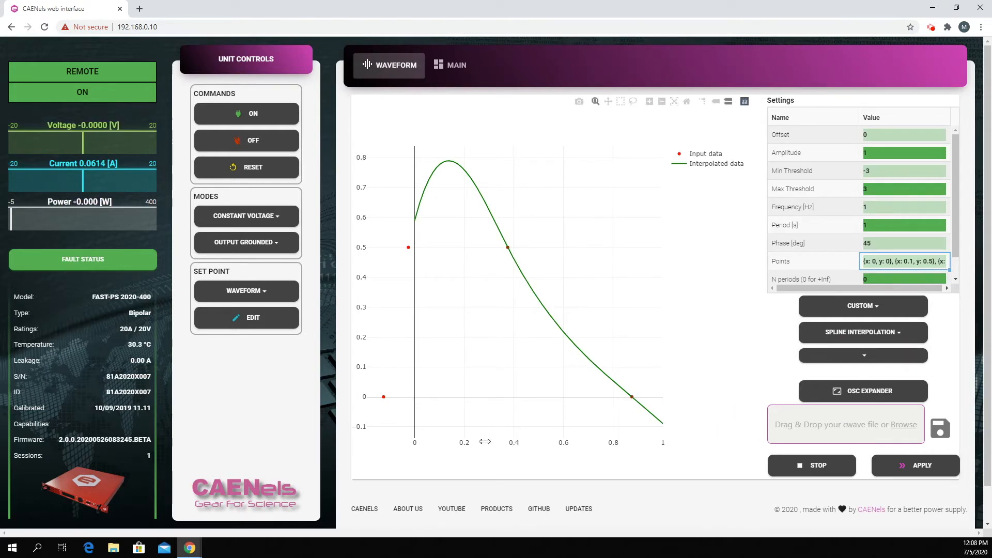
- Shift and autoscale the waveform plot's axes, and view the custom points list without changing it
drag(476, 442, 508, 443)
drag(358, 293, 394, 286)
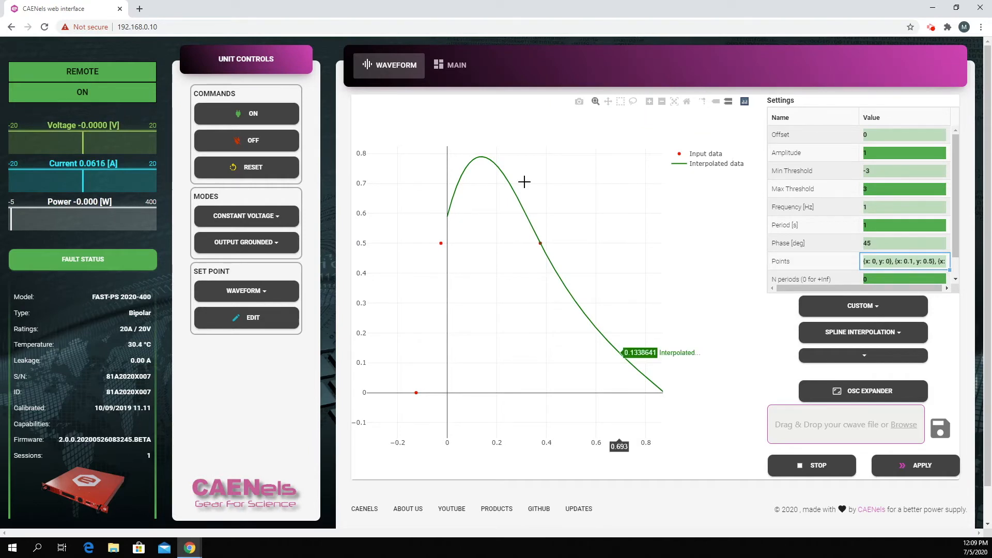
drag(612, 447, 545, 432)
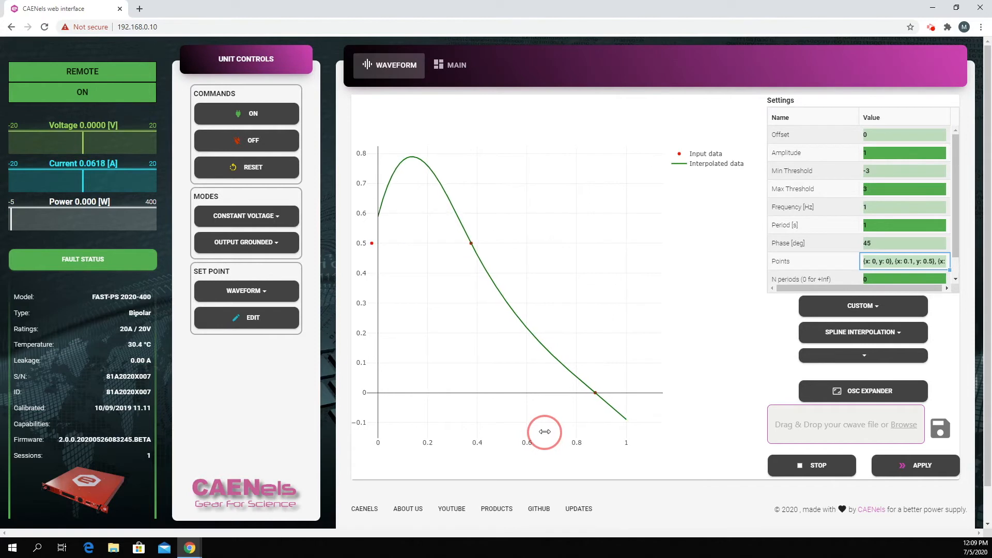
drag(366, 373, 369, 238)
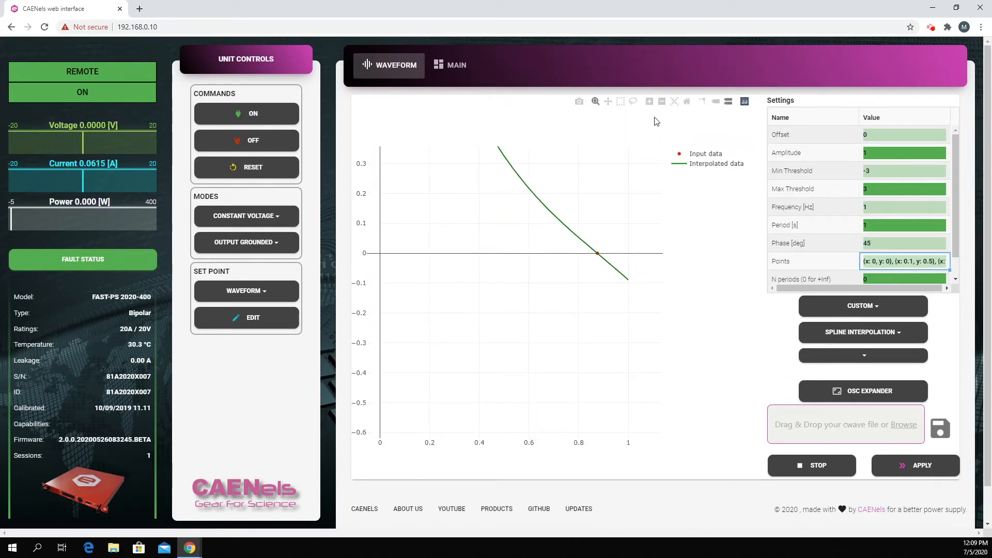
click(675, 102)
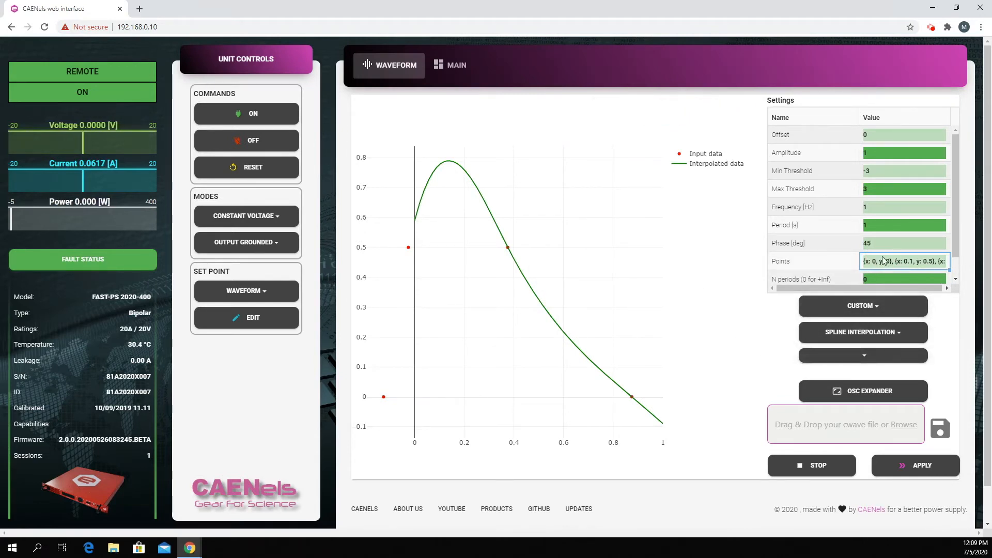
click(922, 261)
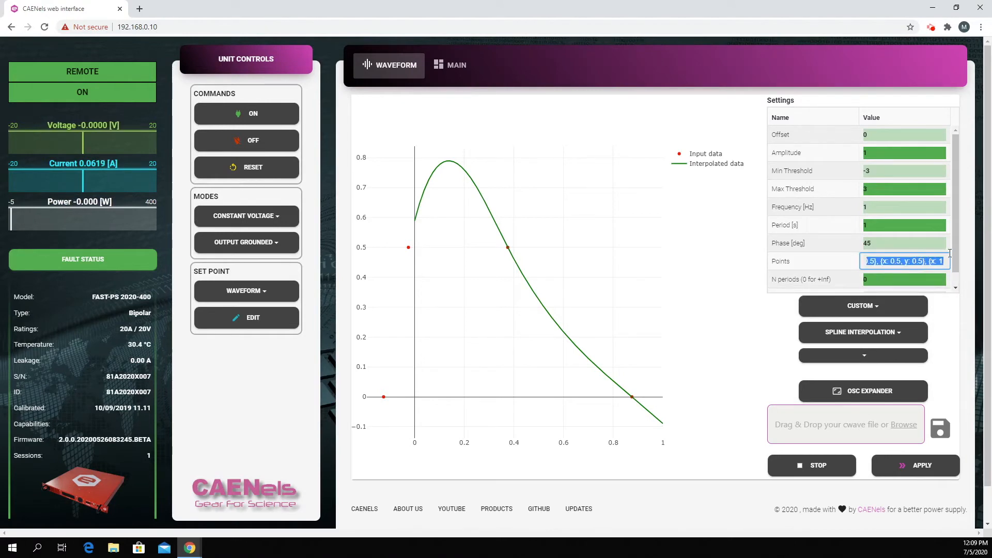
key(Return)
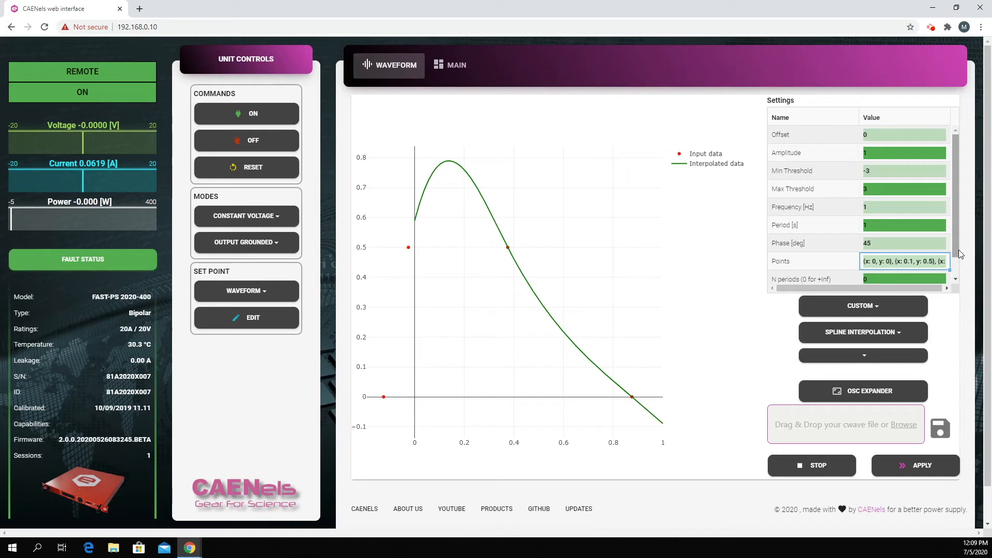
- Set the waveform type to Sine and view the available trigger options without choosing one
click(862, 306)
click(862, 335)
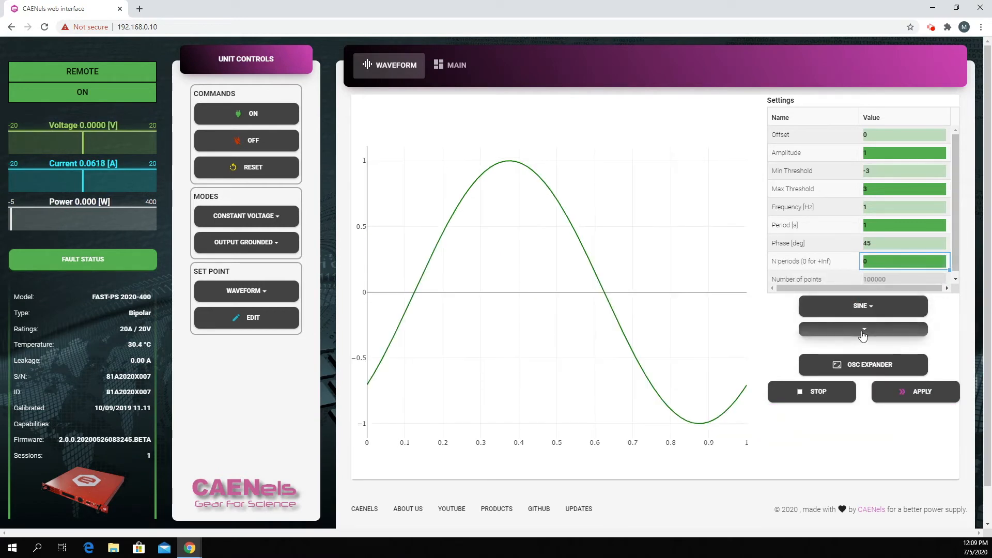
click(862, 331)
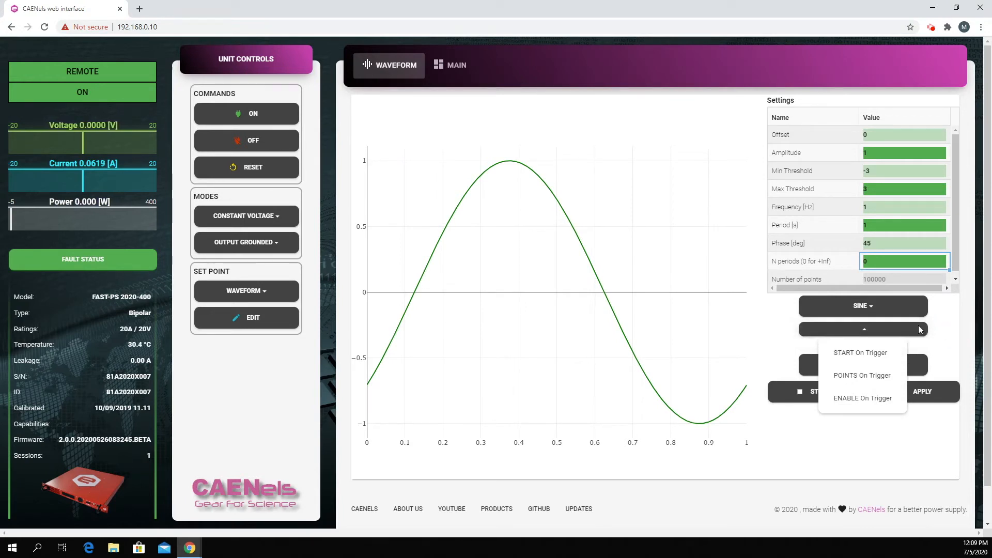
click(872, 331)
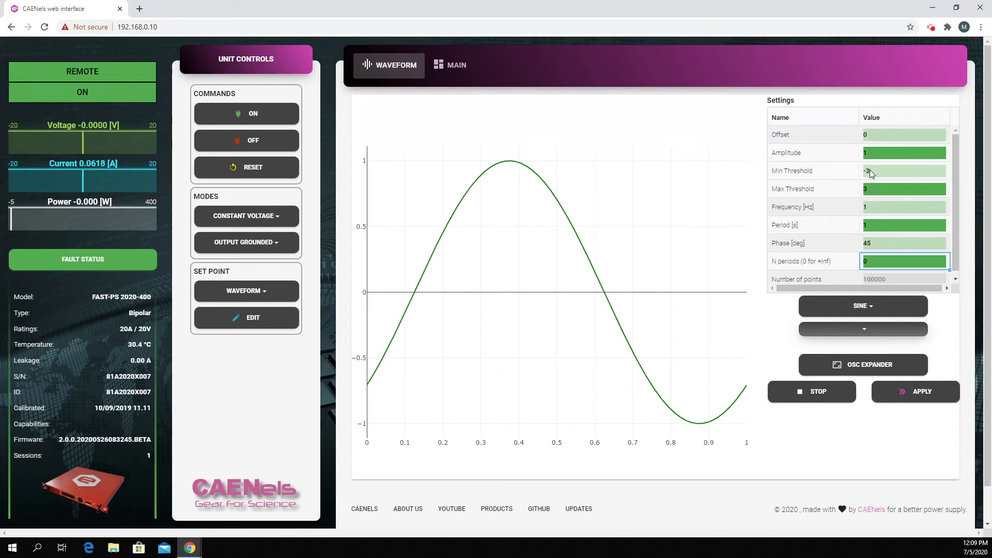
- Try a sine waveform offset of 2 and restore it to 0
double_click(870, 135)
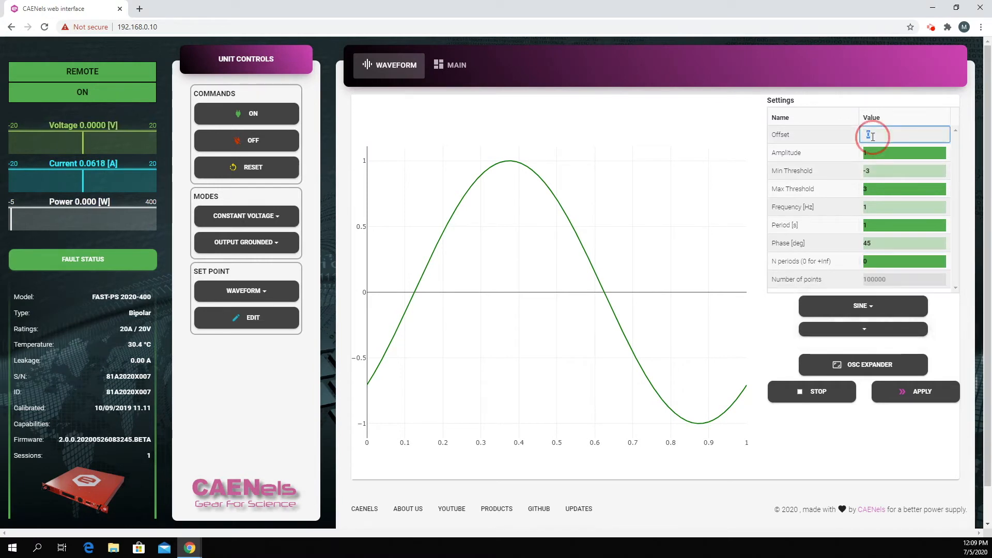
text(2)
key(Return)
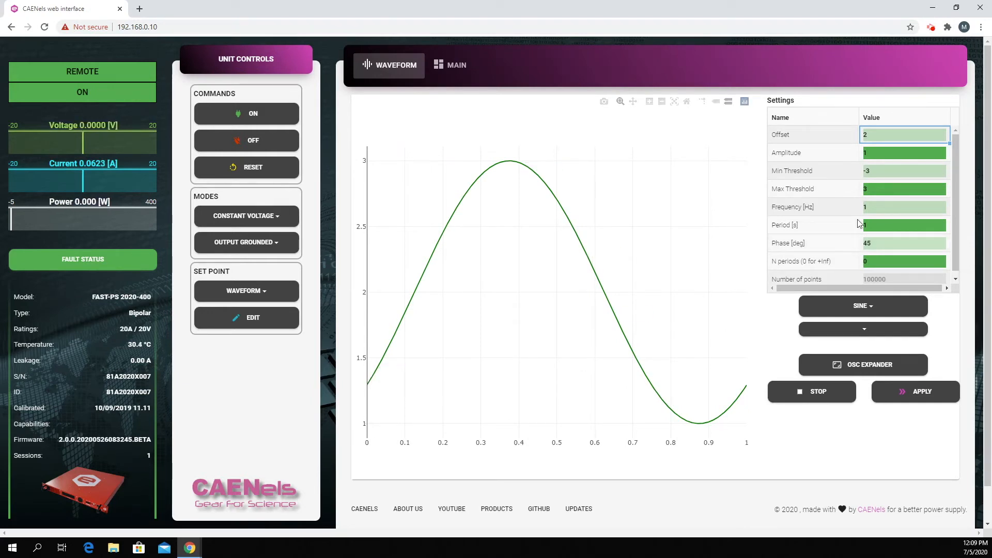
double_click(884, 138)
key(BackSpace)
text(0)
key(Return)
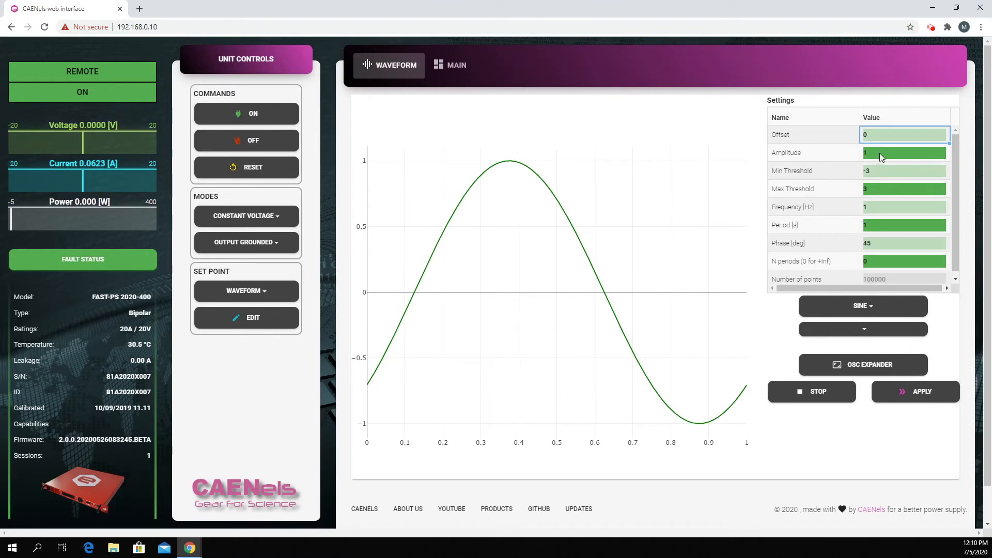
- Set the sine waveform's amplitude to 20 and its max threshold to 20
double_click(881, 155)
text(2)
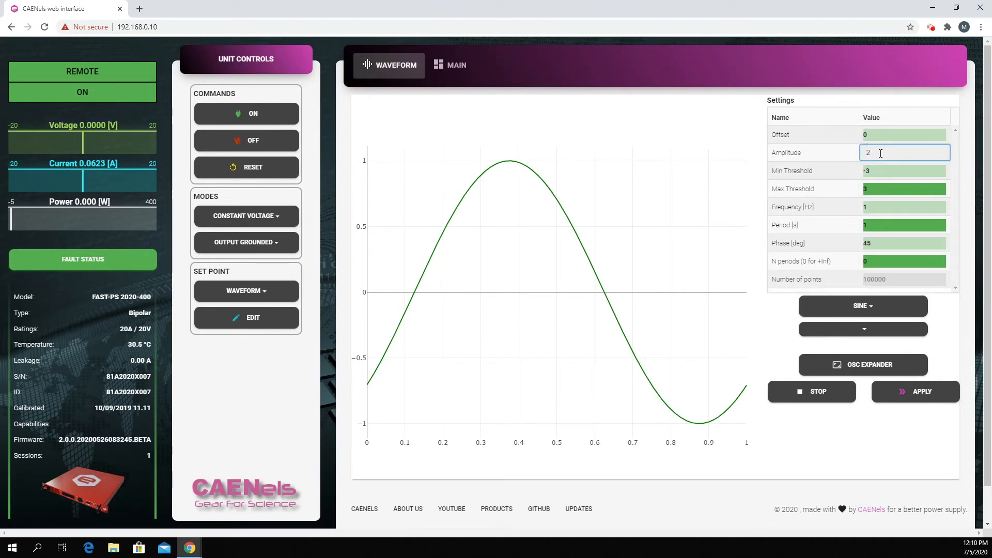
text(0)
key(Return)
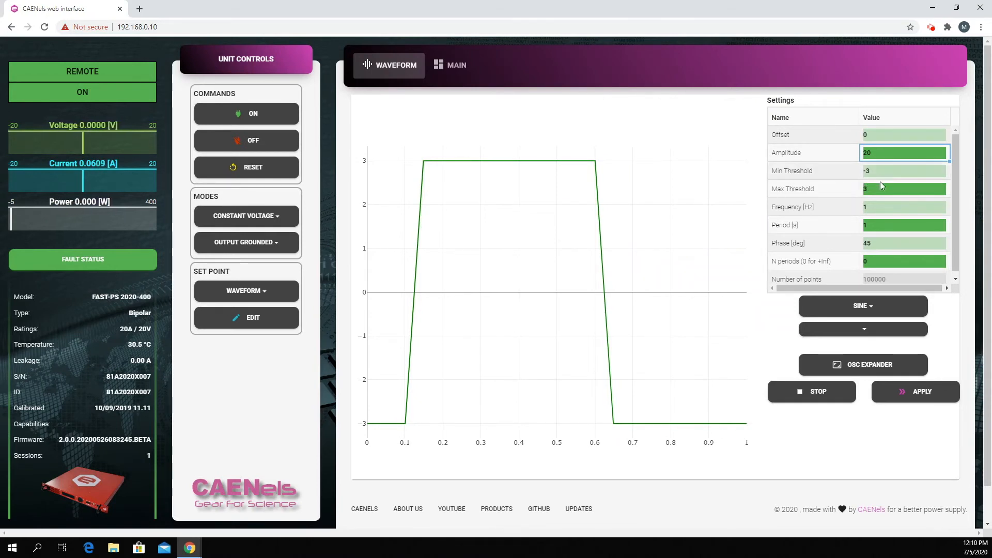
click(869, 188)
text(20)
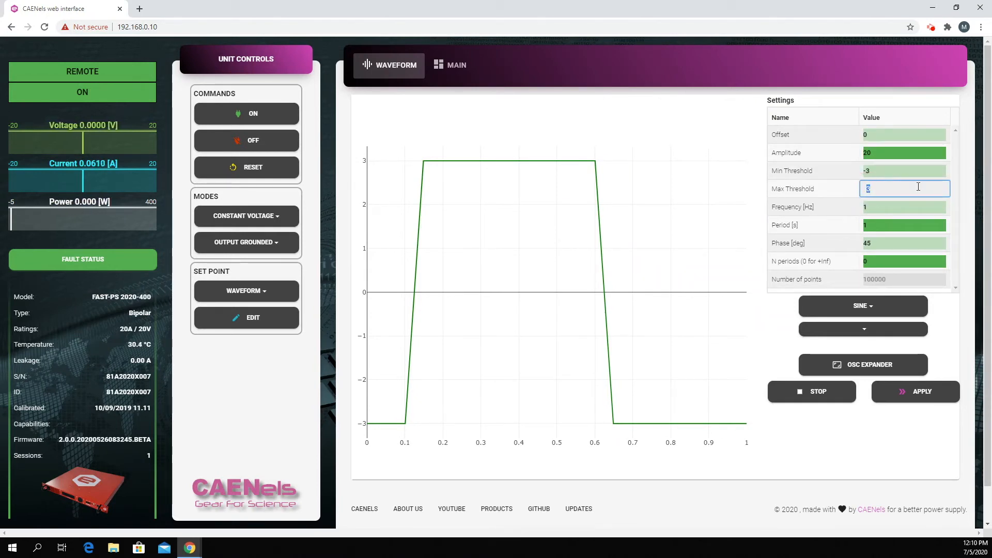
key(Return)
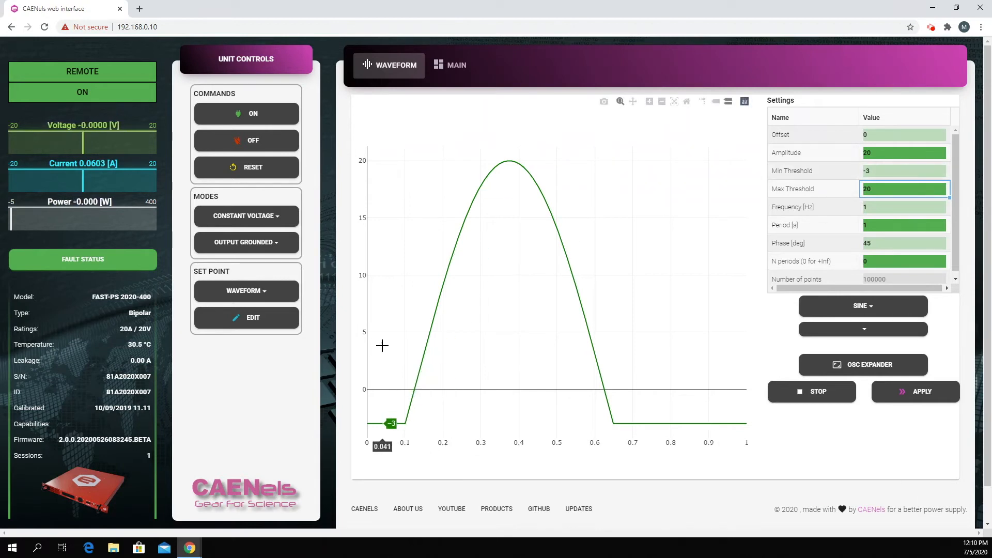
- Shift the plot's vertical axis back and forth to examine the waveform clipping at the min threshold
scroll(381, 345, down, 1)
scroll(367, 339, up, 1)
drag(362, 336, 365, 189)
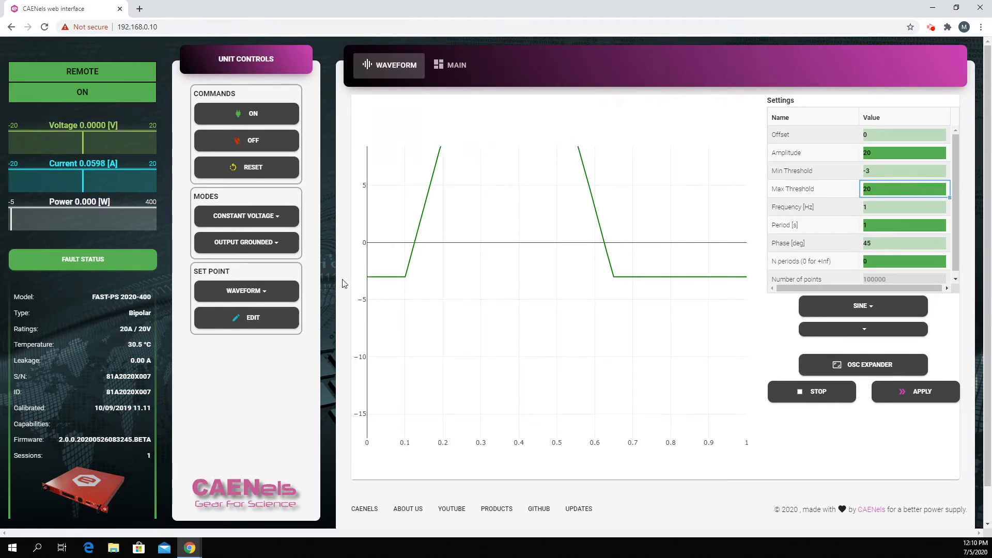
drag(360, 254, 361, 388)
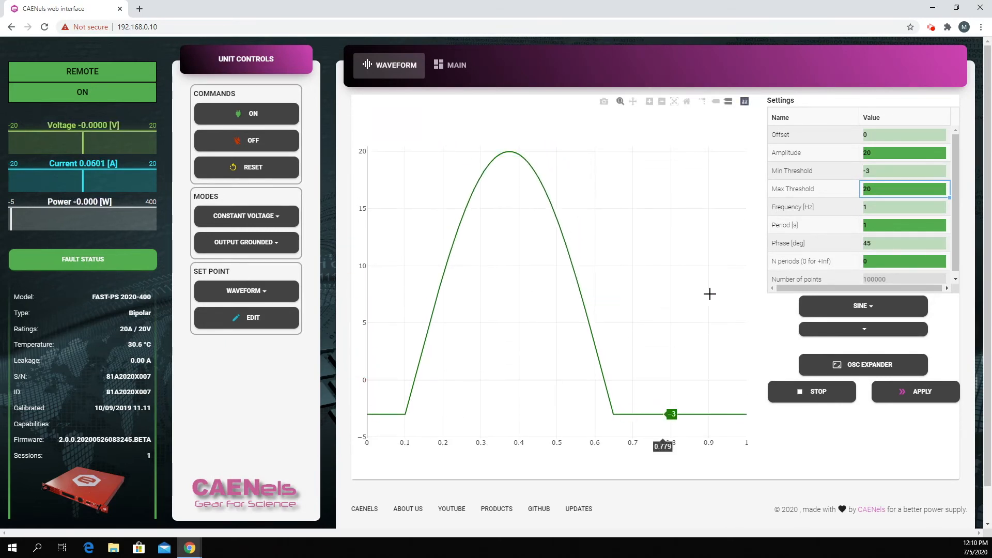
- Set the sine waveform's min threshold to -20 and its frequency to 0.5 Hz
click(877, 173)
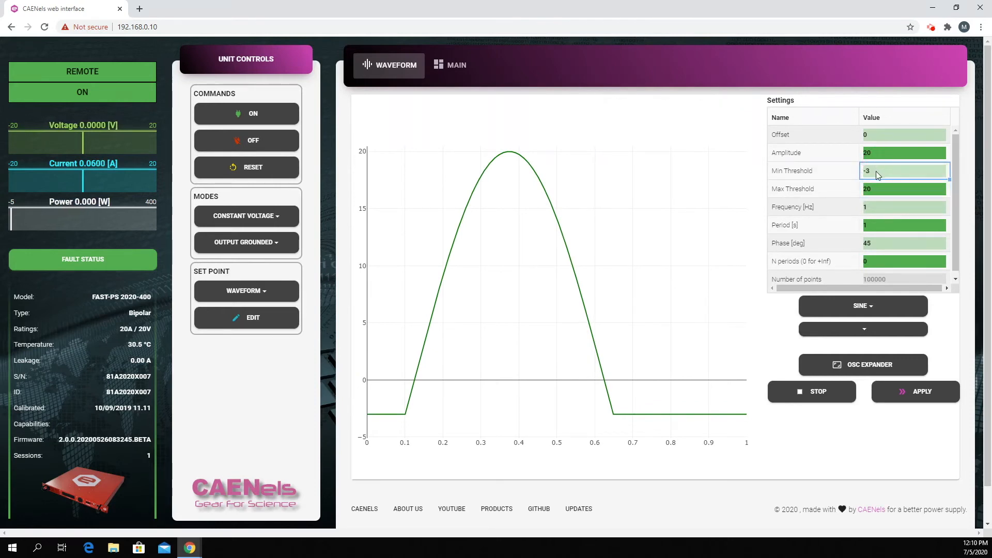
text(-20)
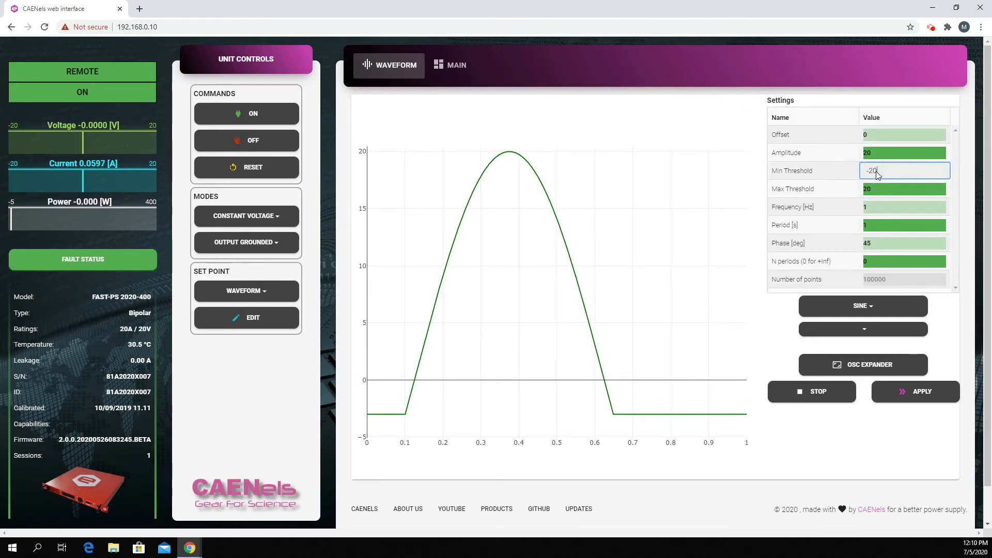
key(Return)
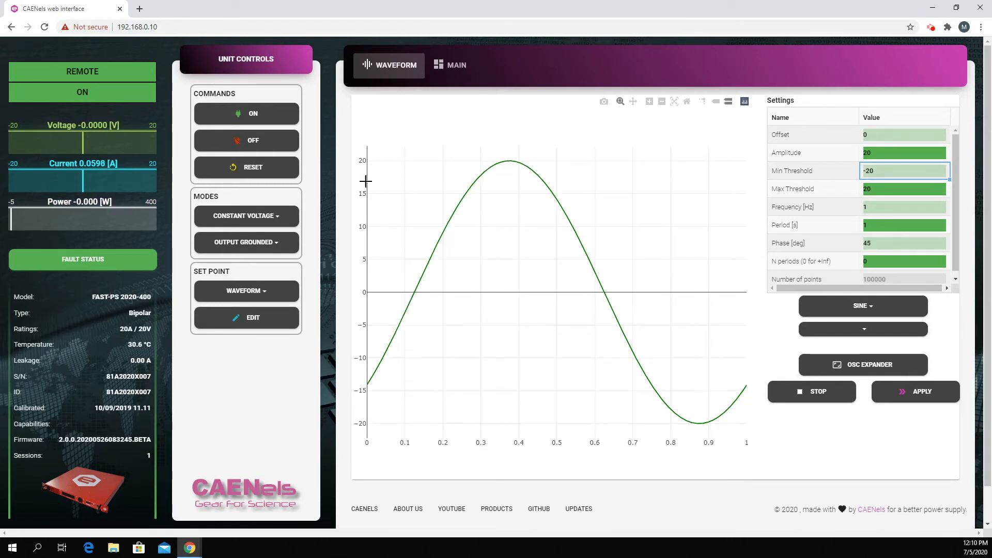
click(881, 206)
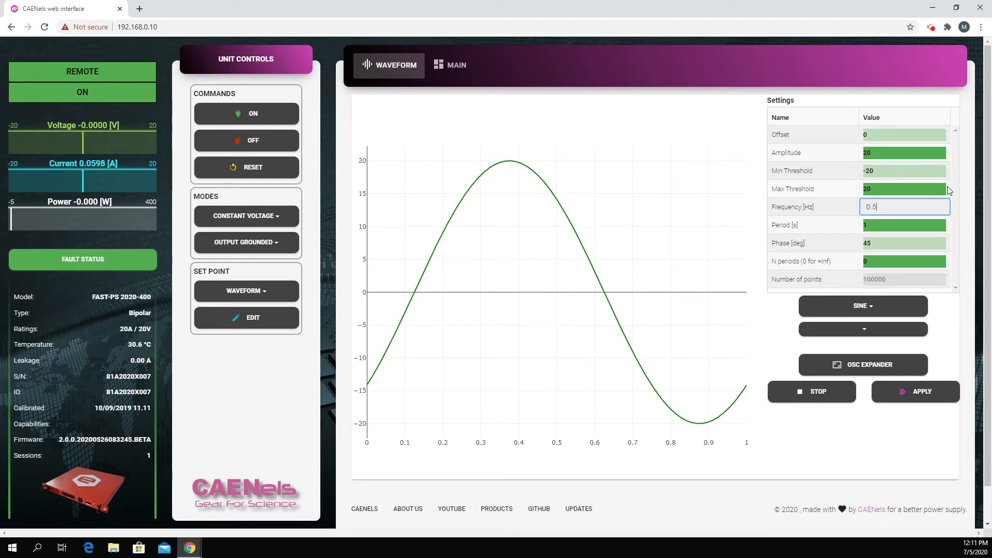
key(Return)
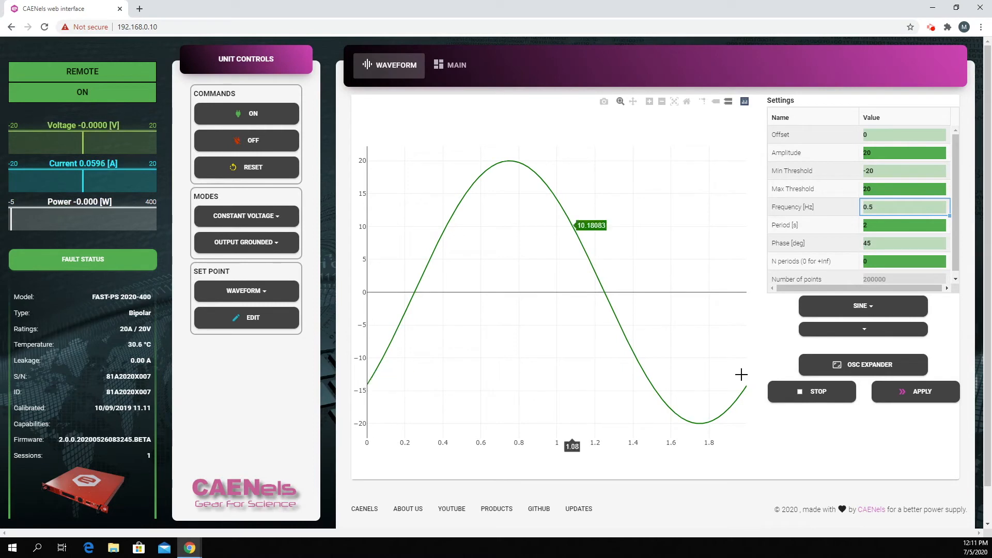
- Set the sine waveform's phase to 0 degrees and check the number of points in the settings
click(864, 243)
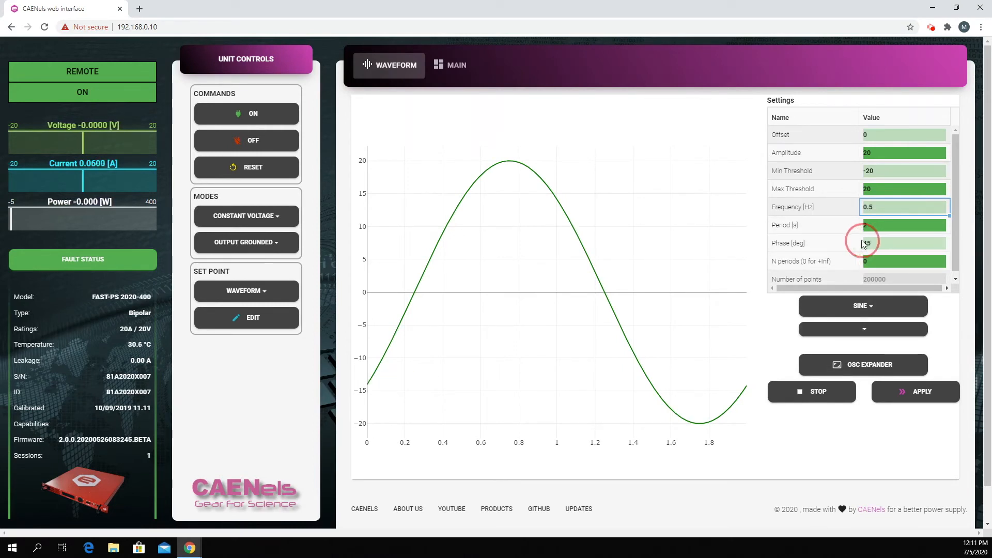
click(870, 244)
text(0)
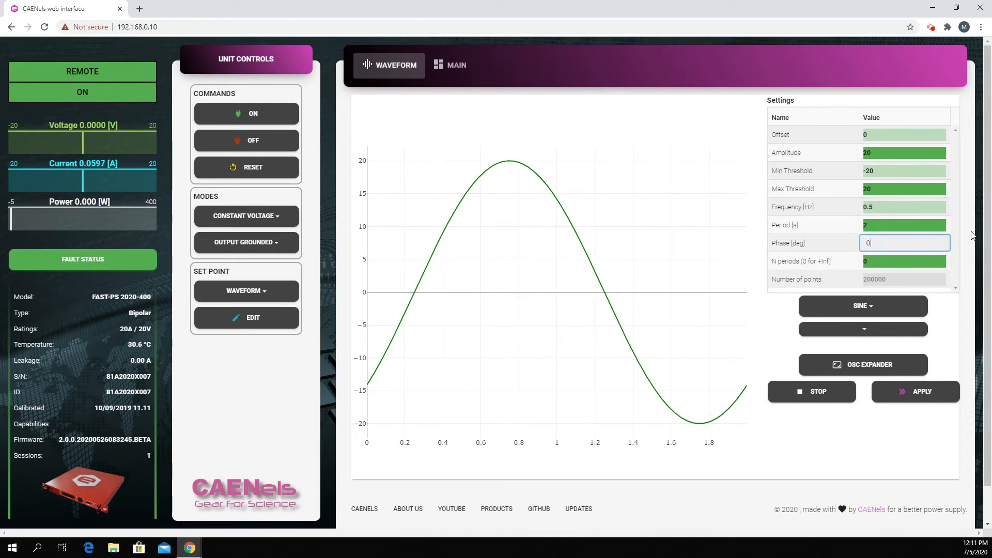
key(Return)
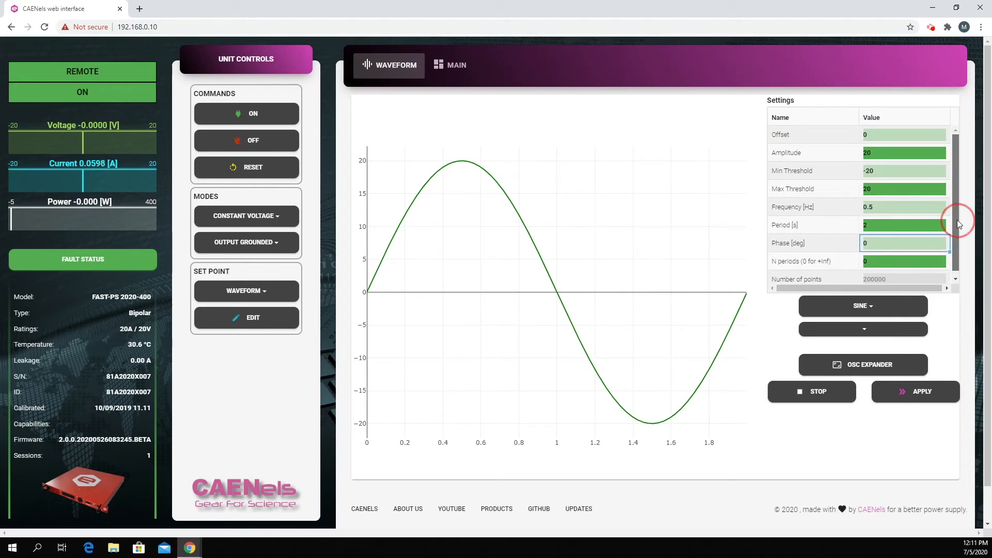
drag(957, 219, 957, 245)
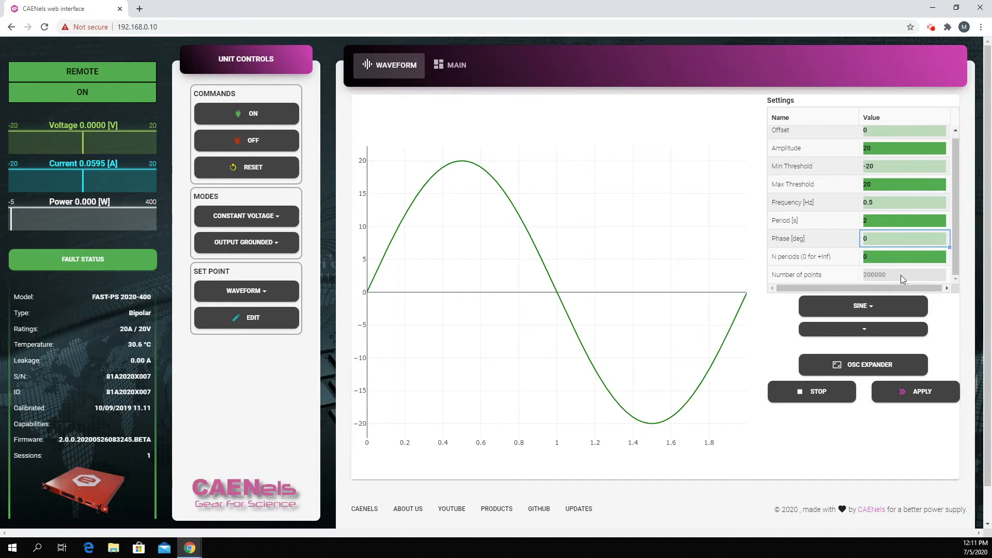
scroll(957, 213, up, 1)
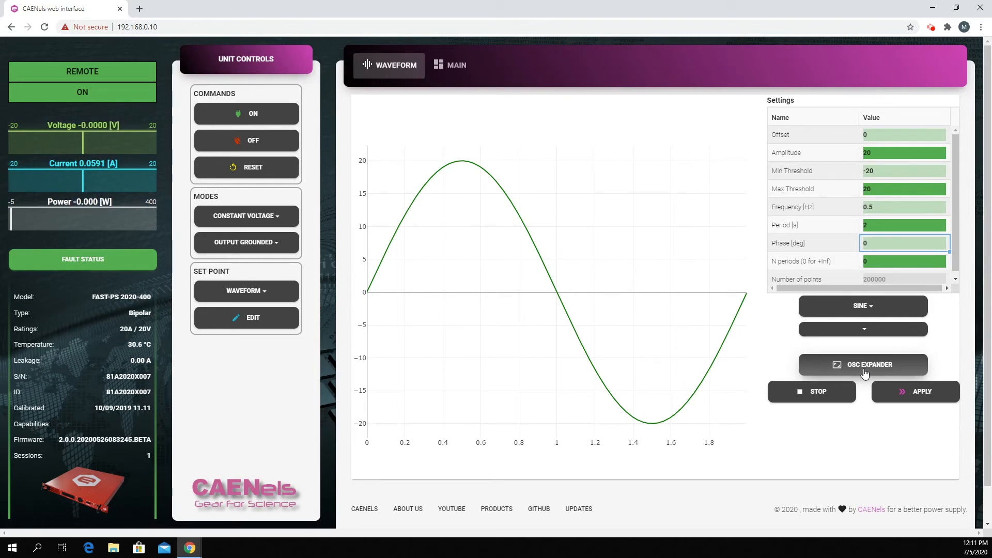
- Leave the waveform editor for the oscilloscope and show the settings of its four channels
click(449, 66)
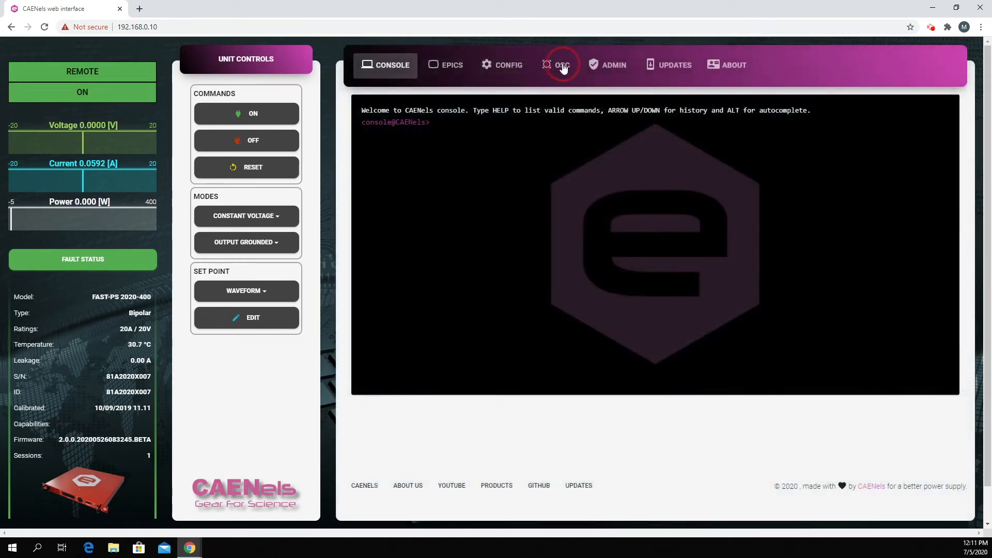
click(560, 66)
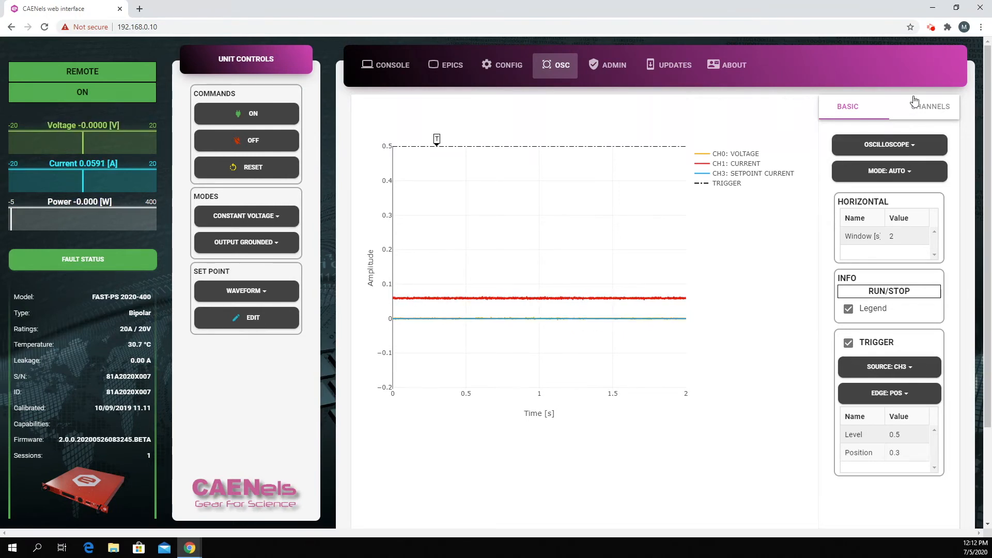
click(925, 108)
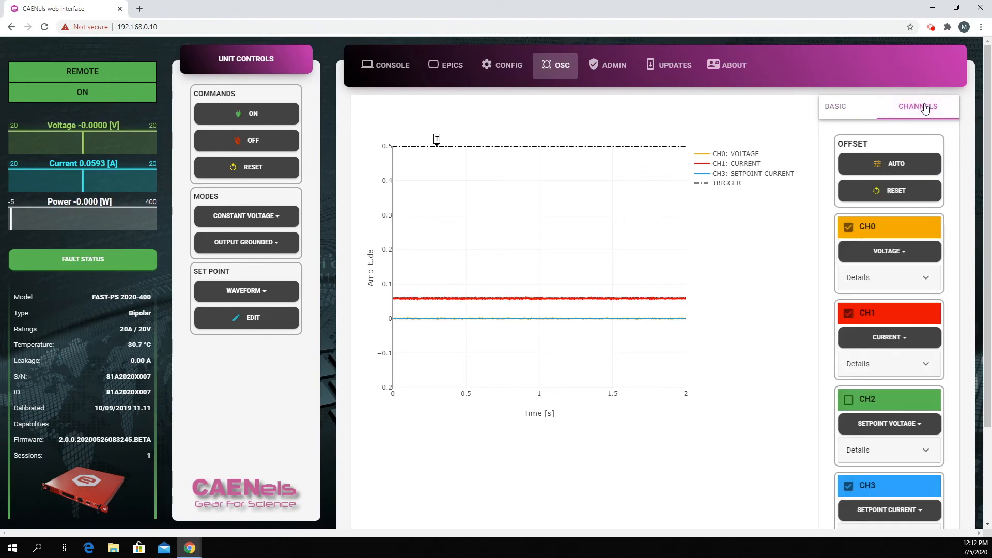
scroll(953, 227, down, 1)
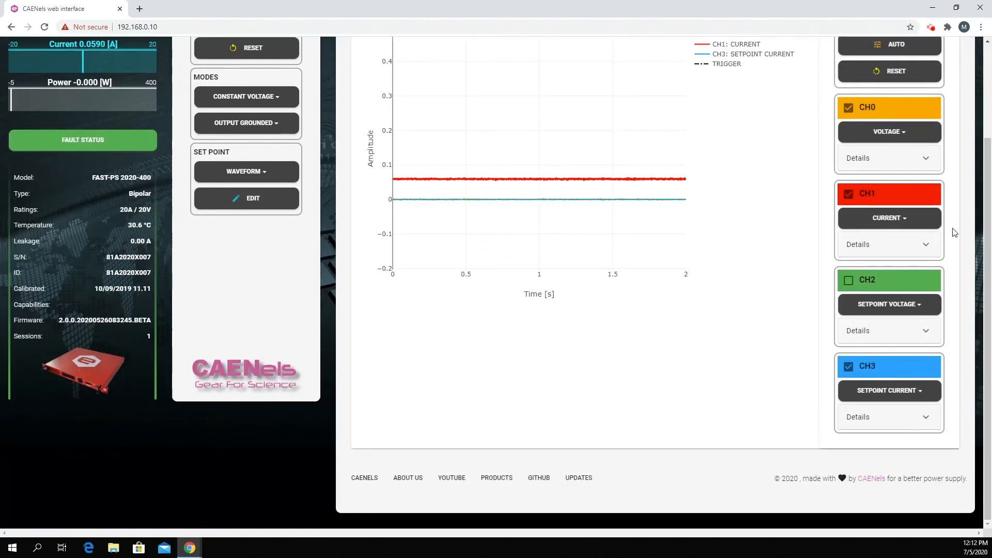
scroll(954, 233, up, 1)
scroll(955, 237, down, 1)
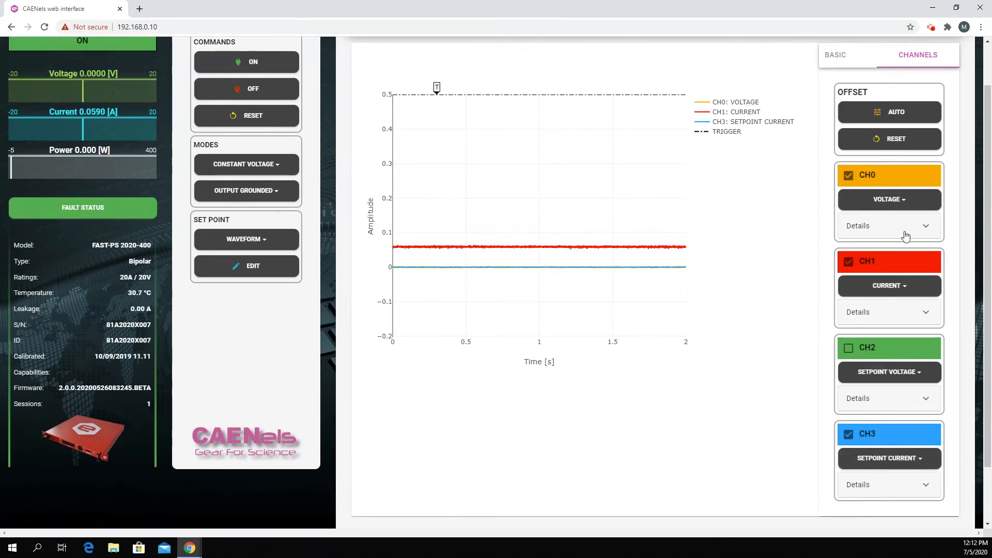
- View the CH0 signal options and its color, fill, offset and scale details without changing them
click(900, 199)
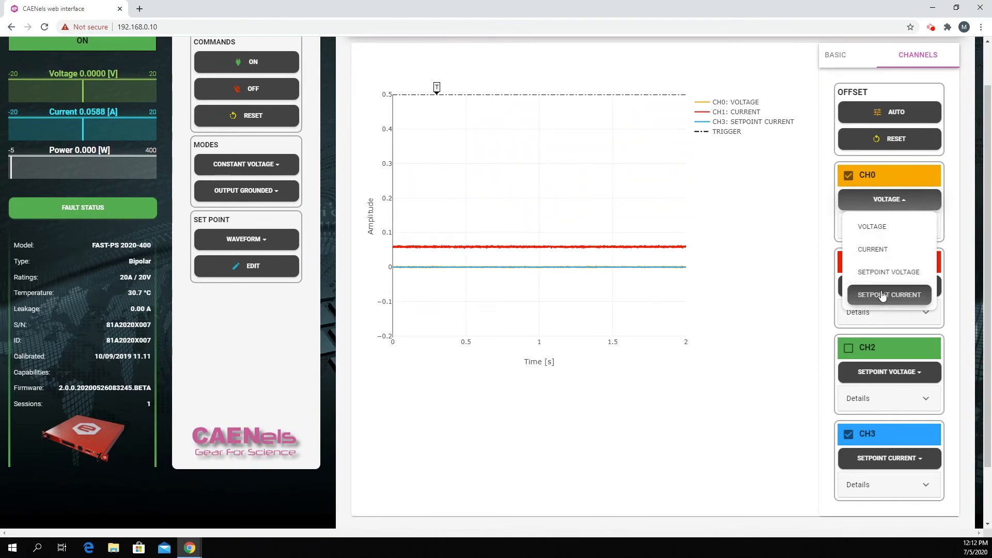
click(956, 233)
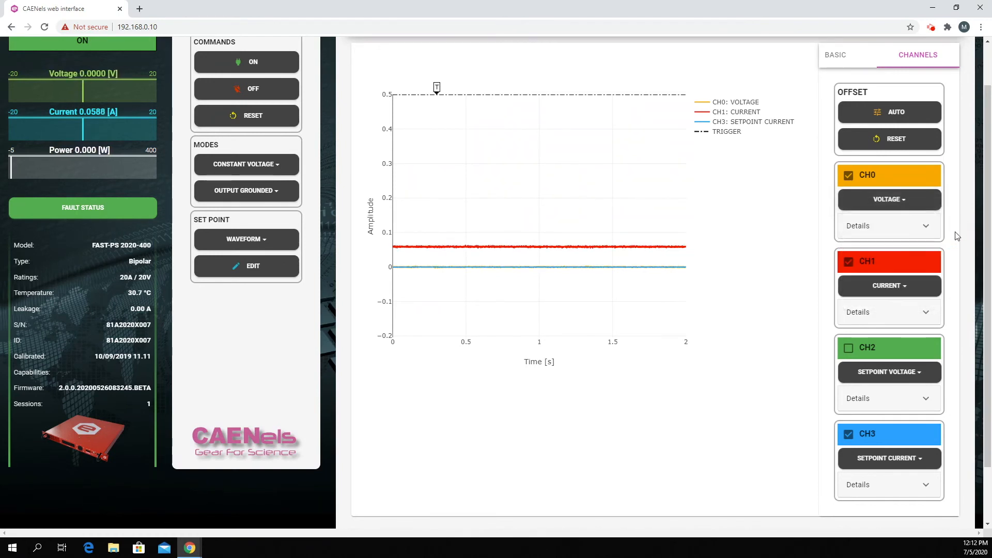
click(928, 228)
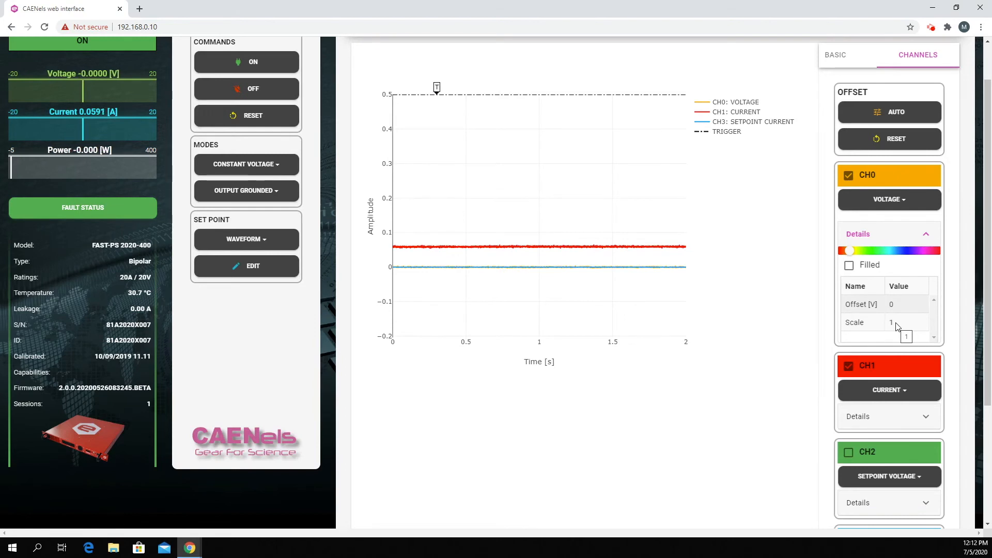
click(929, 236)
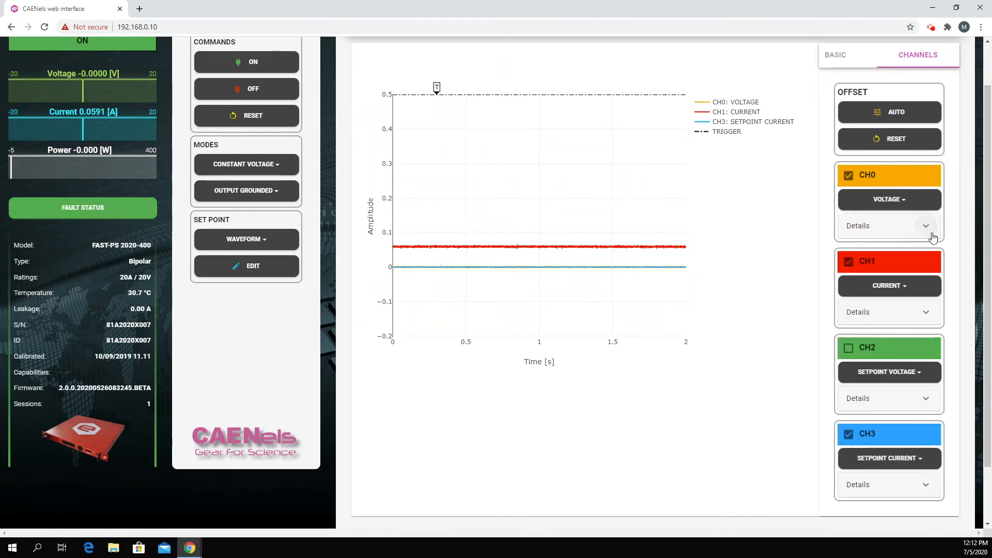
- Return to the oscilloscope's basic settings and view the acquisition mode options, keeping Auto
click(838, 52)
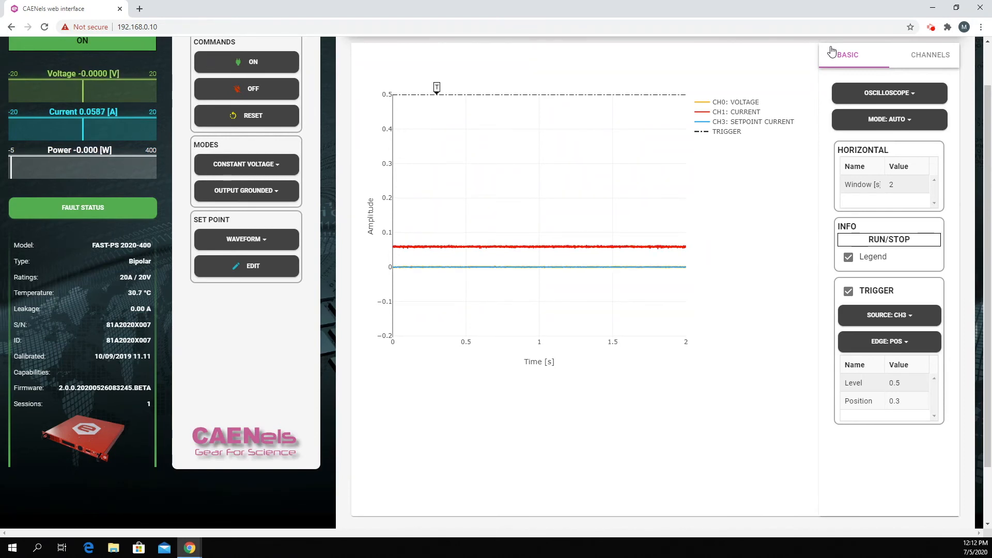
click(911, 120)
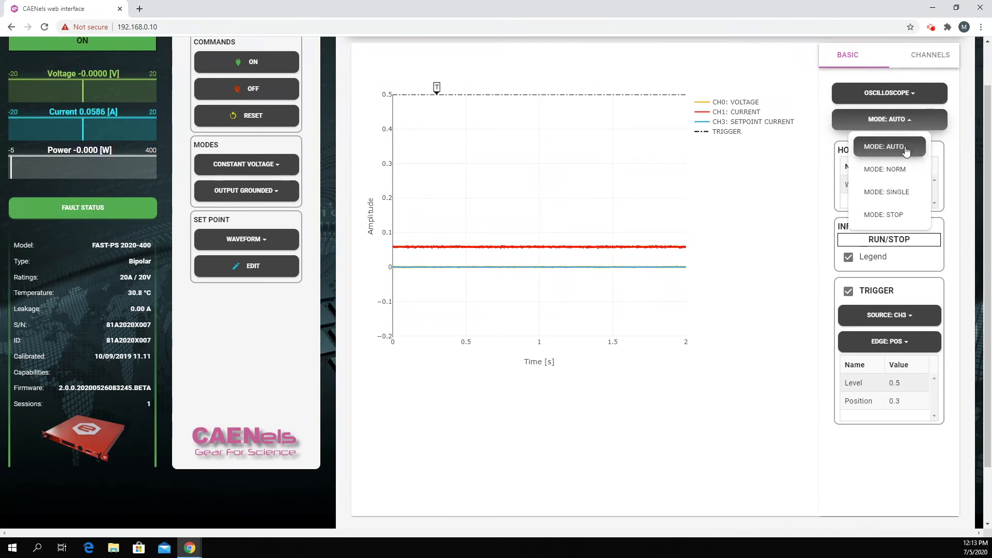
click(825, 136)
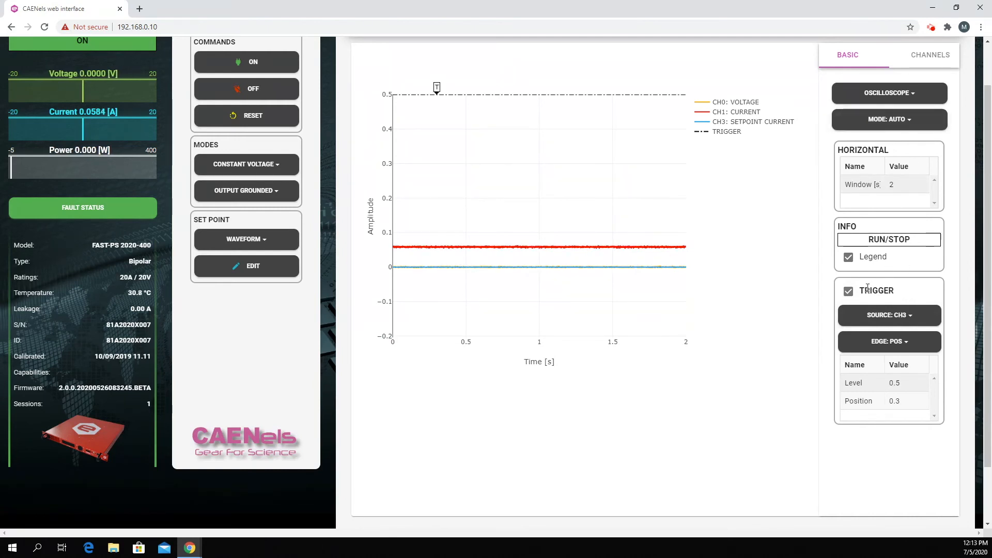
- Turn off the oscilloscope trigger and view its source options, edge options and level without changing them
click(848, 291)
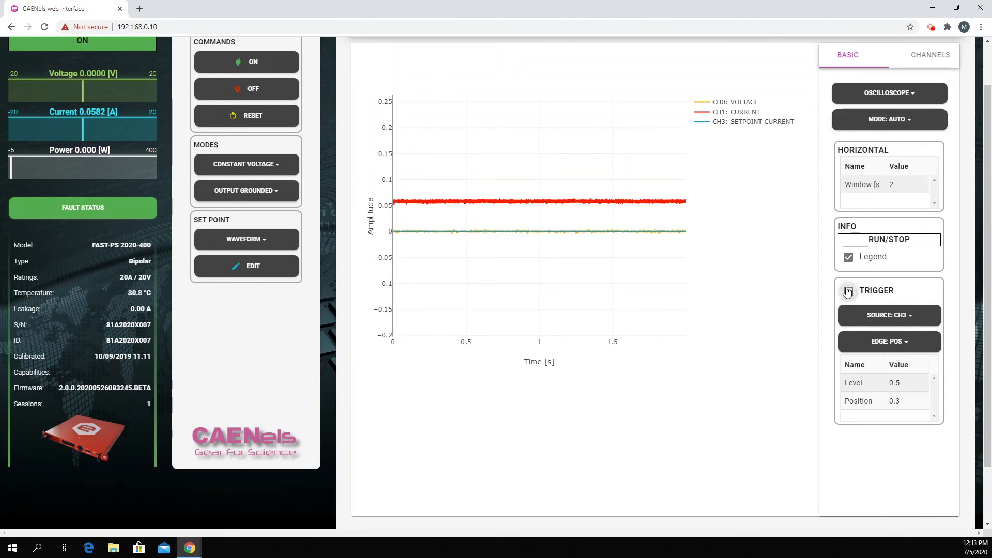
click(899, 320)
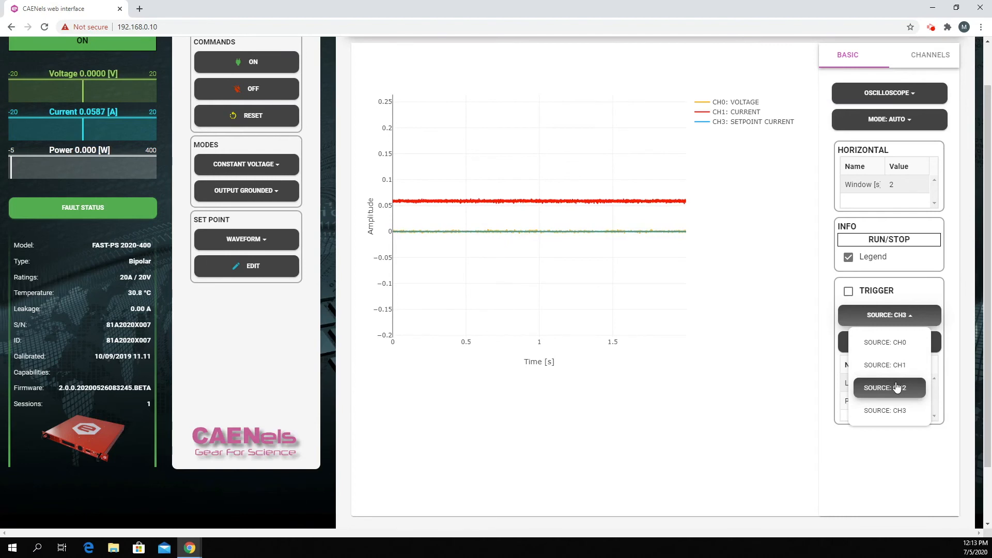
click(958, 318)
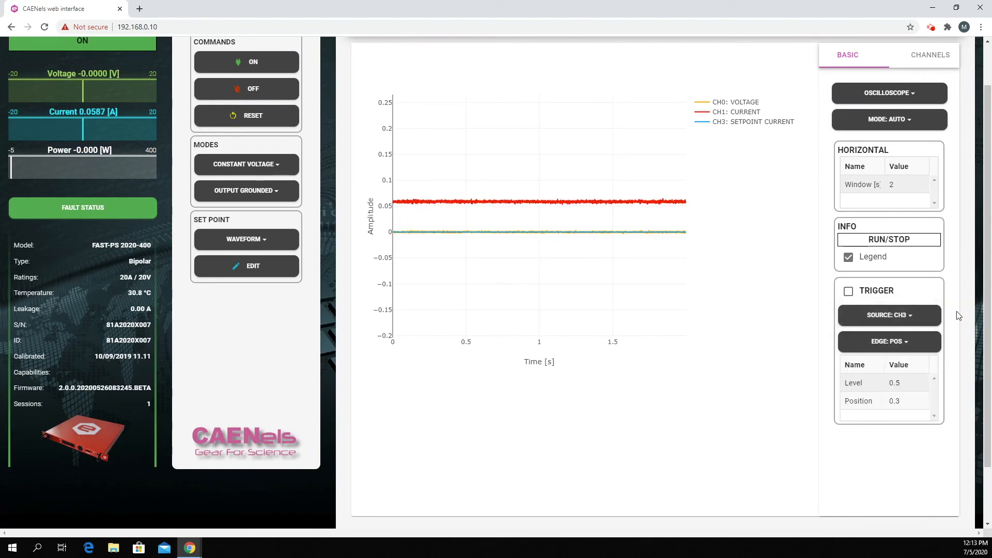
click(908, 341)
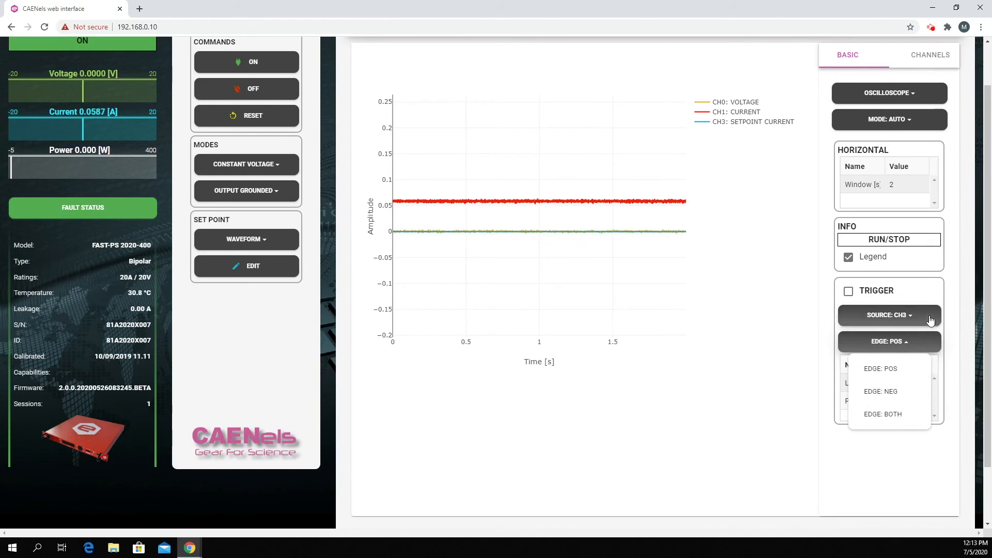
click(951, 296)
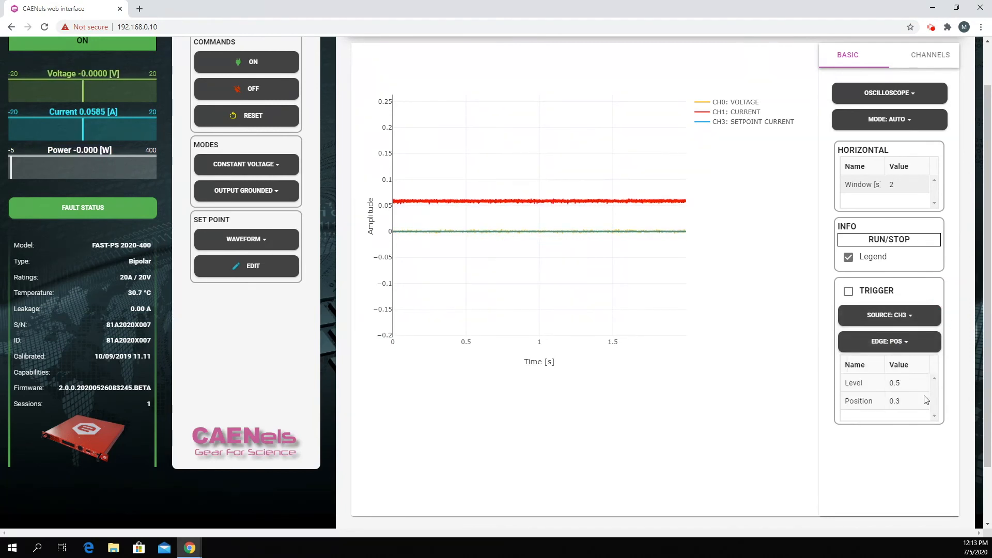
click(903, 383)
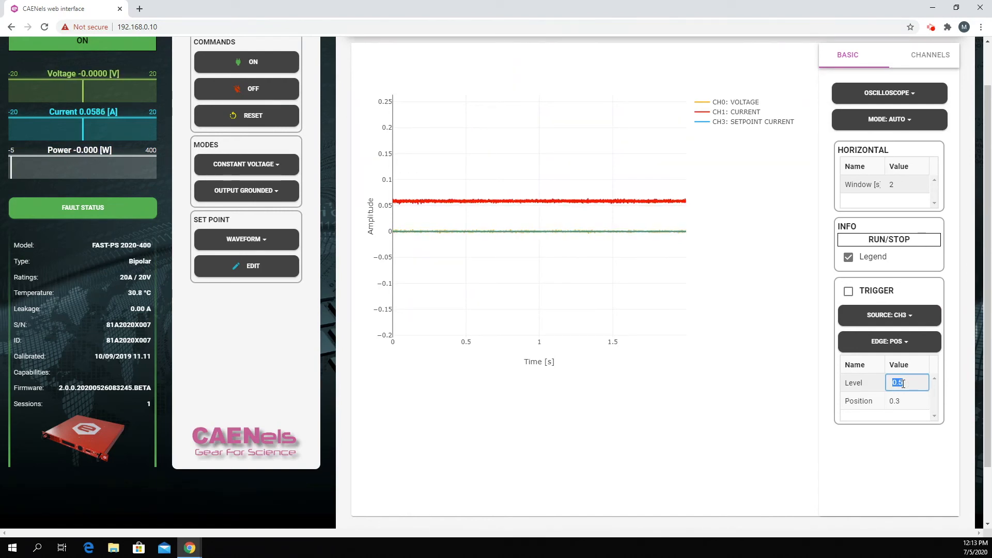
click(953, 323)
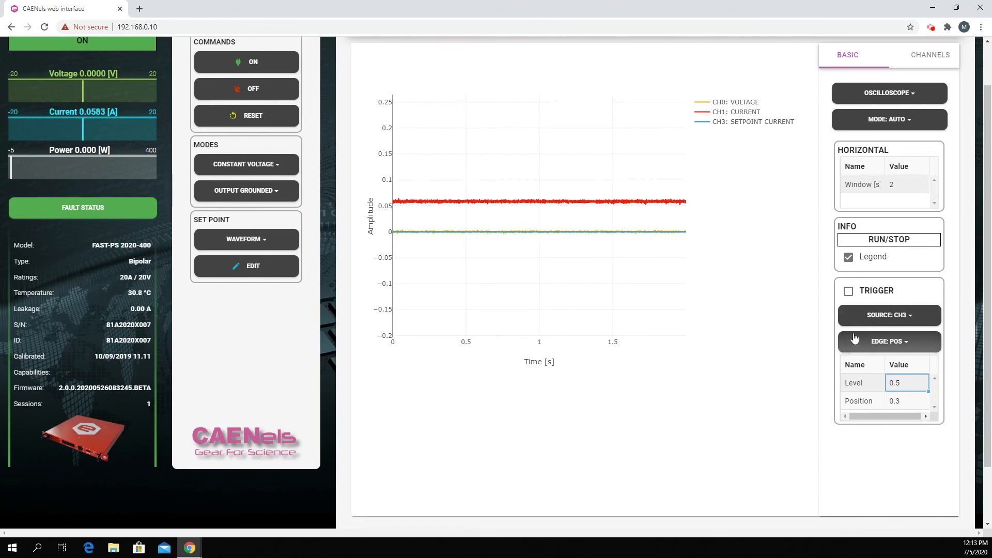
- Hide the oscilloscope plot's legend and show it again
scroll(800, 290, up, 1)
scroll(786, 284, down, 1)
scroll(788, 284, up, 1)
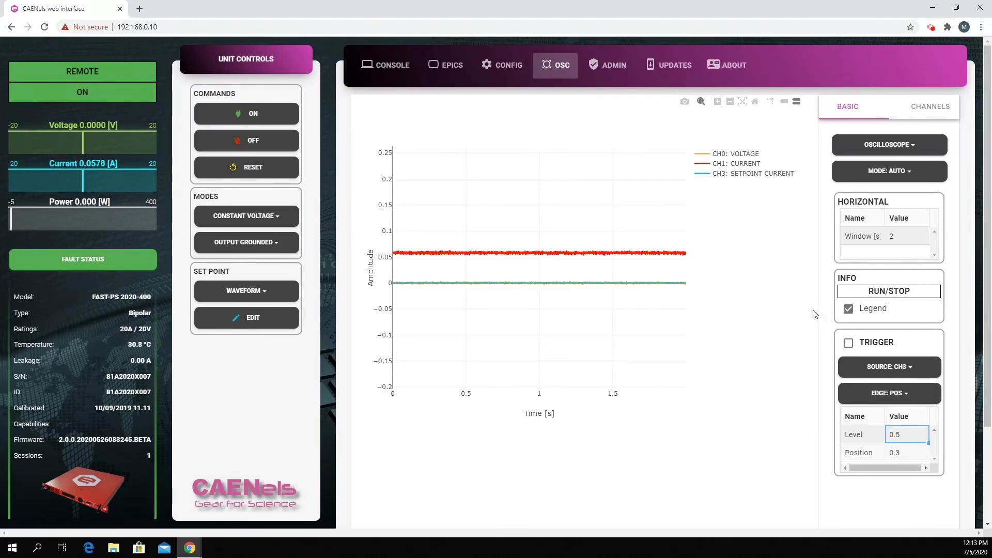
click(848, 309)
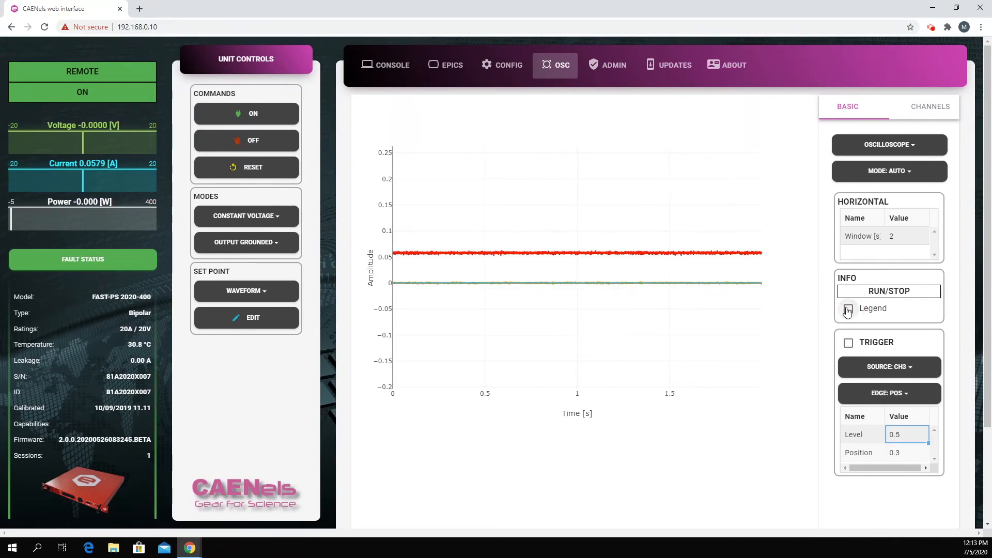
click(848, 309)
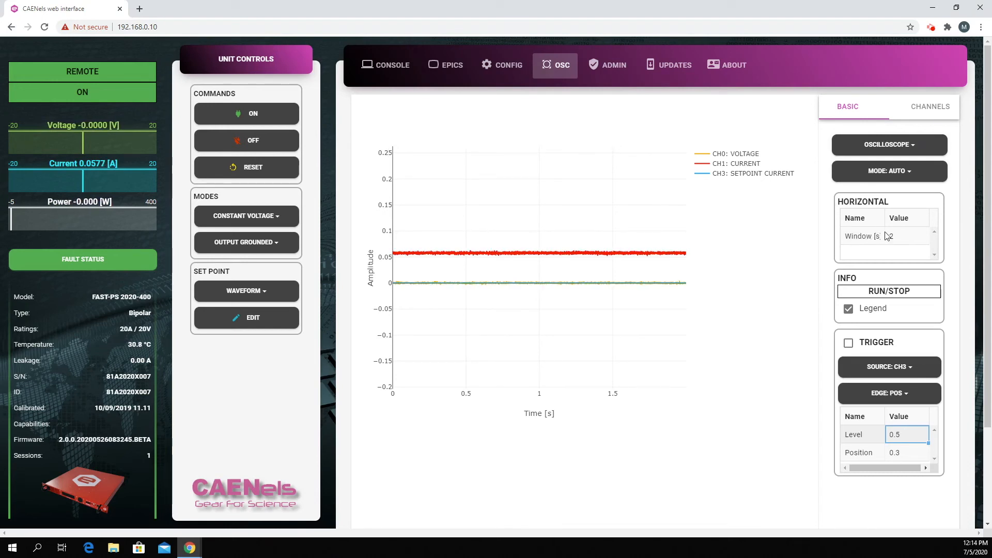
- Set the oscilloscope's horizontal window to 5 s
drag(594, 393, 510, 389)
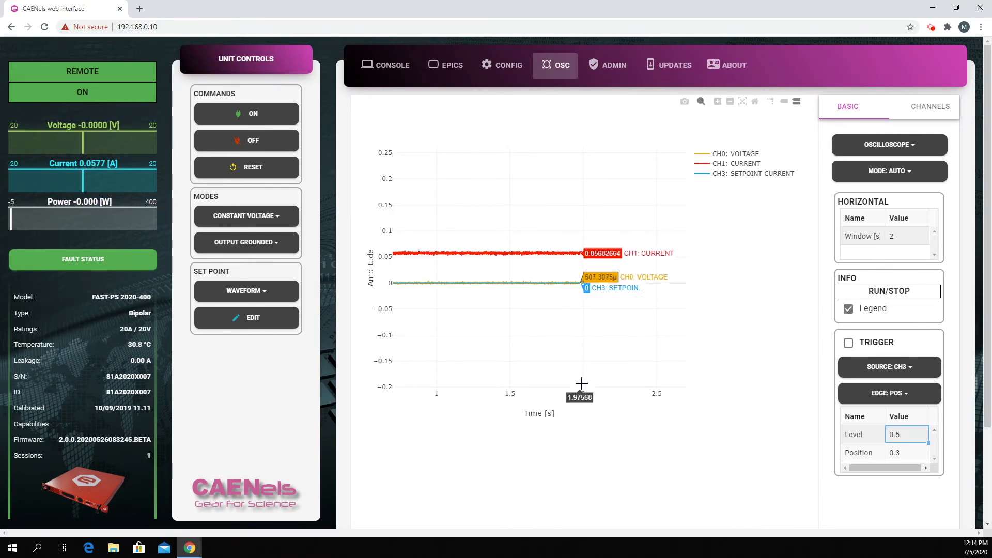
click(906, 241)
click(905, 242)
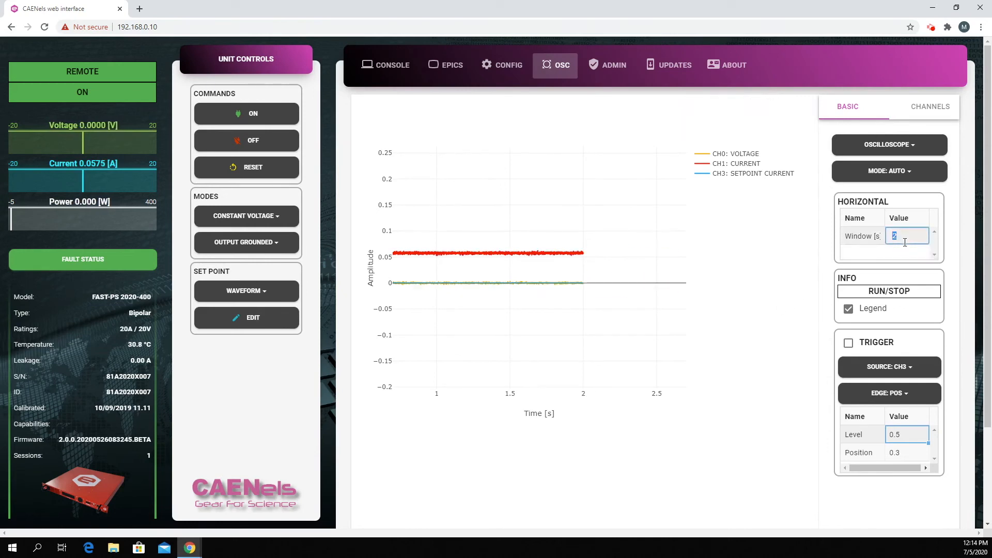
key(Return)
drag(572, 393, 465, 390)
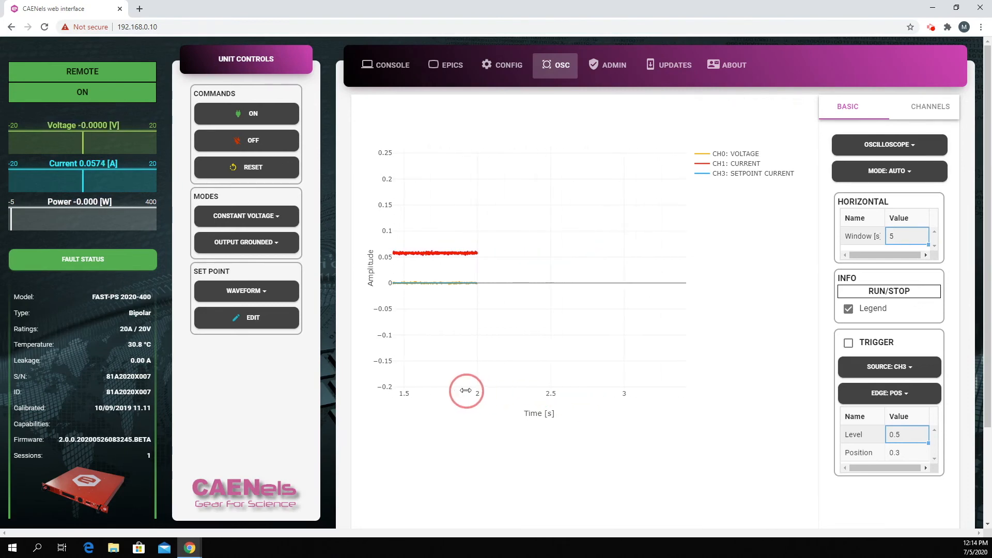
- Pan the oscilloscope plot back and forth along its time axis to view the acquired 5 s window
drag(533, 394, 370, 394)
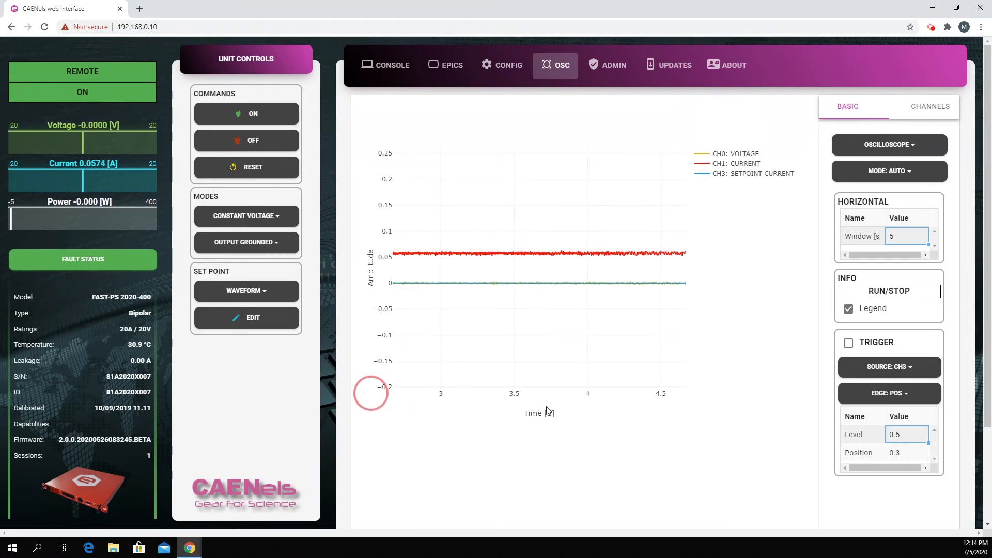
drag(605, 397, 732, 411)
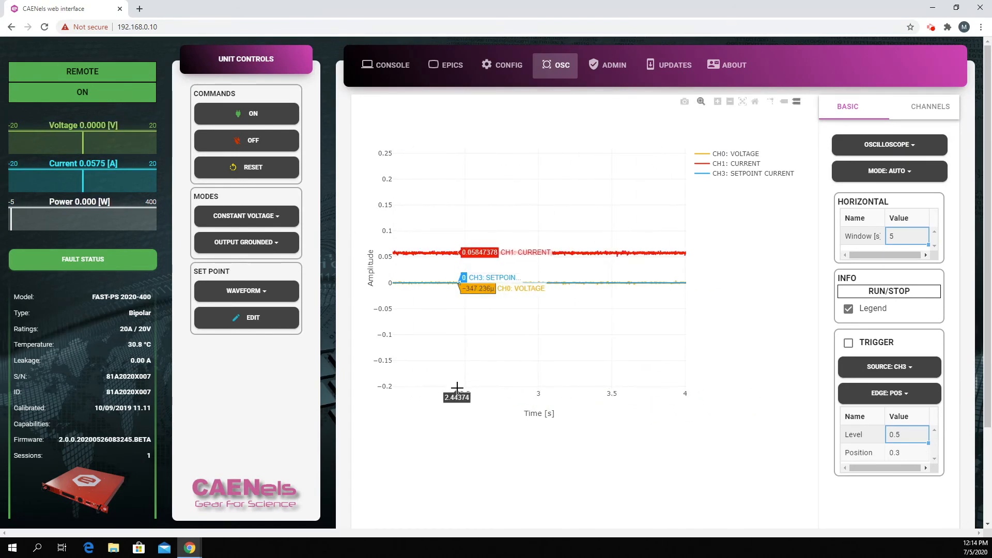
drag(458, 394, 684, 408)
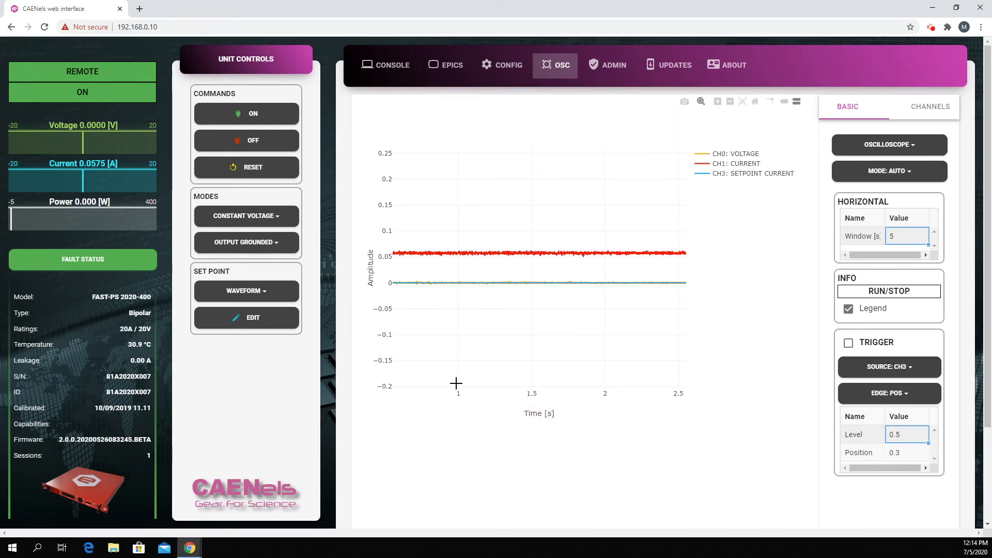
drag(452, 394, 467, 380)
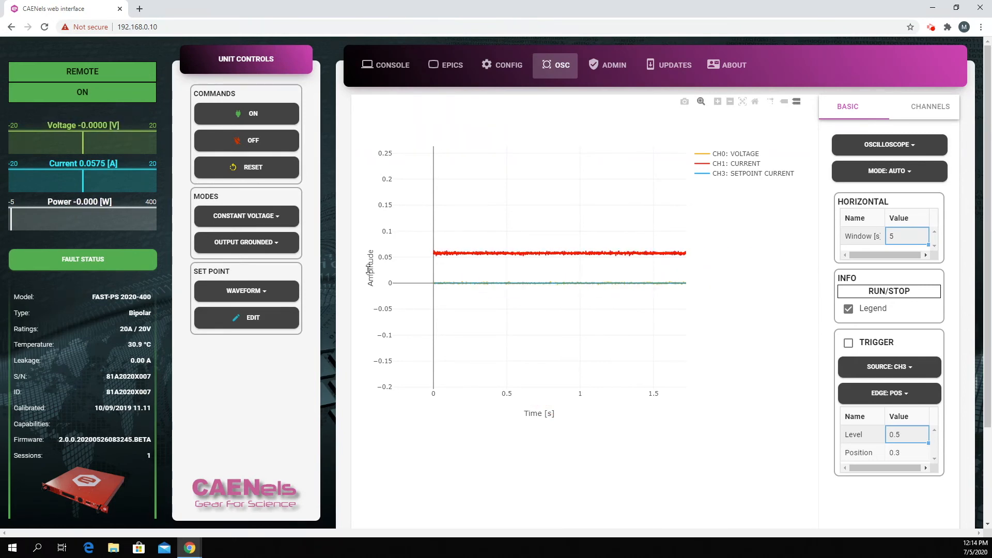
- Open the waveform editor in the expanded oscilloscope view and set the sine's phase to 0 degrees
click(241, 319)
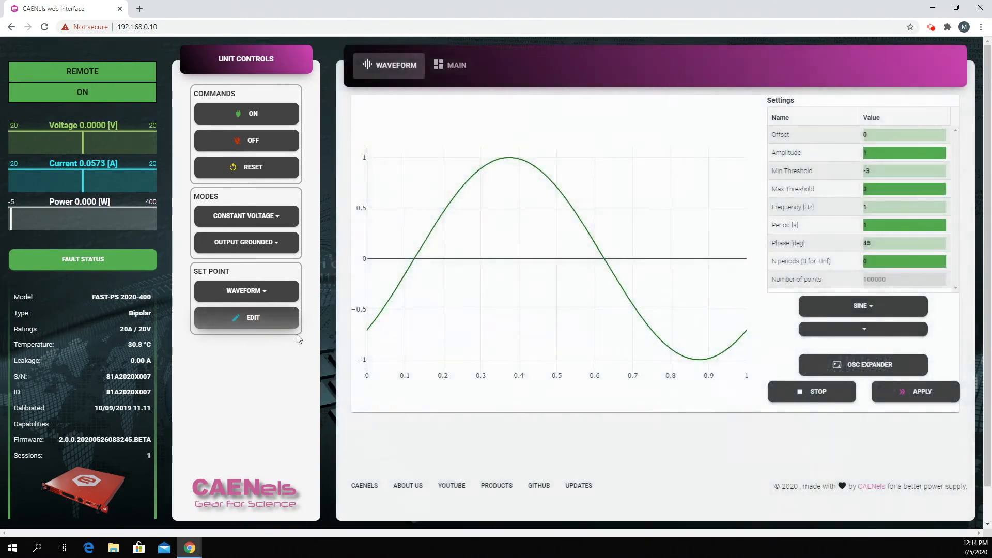
click(879, 368)
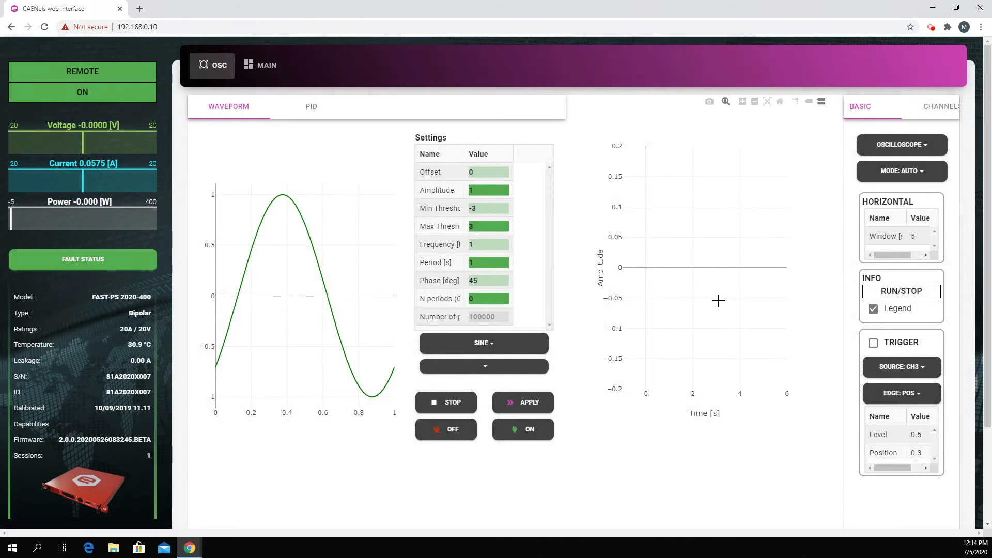
double_click(482, 280)
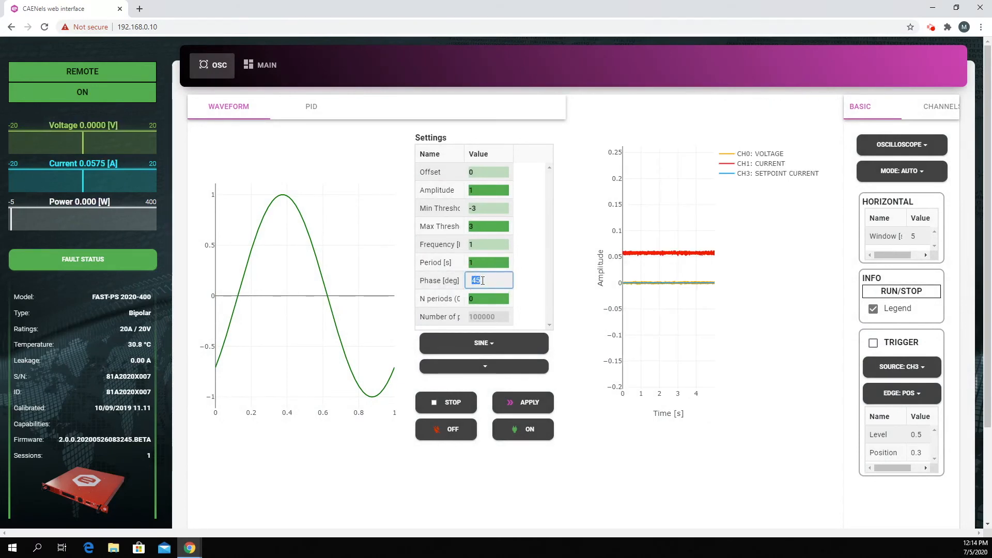
text(0)
key(Return)
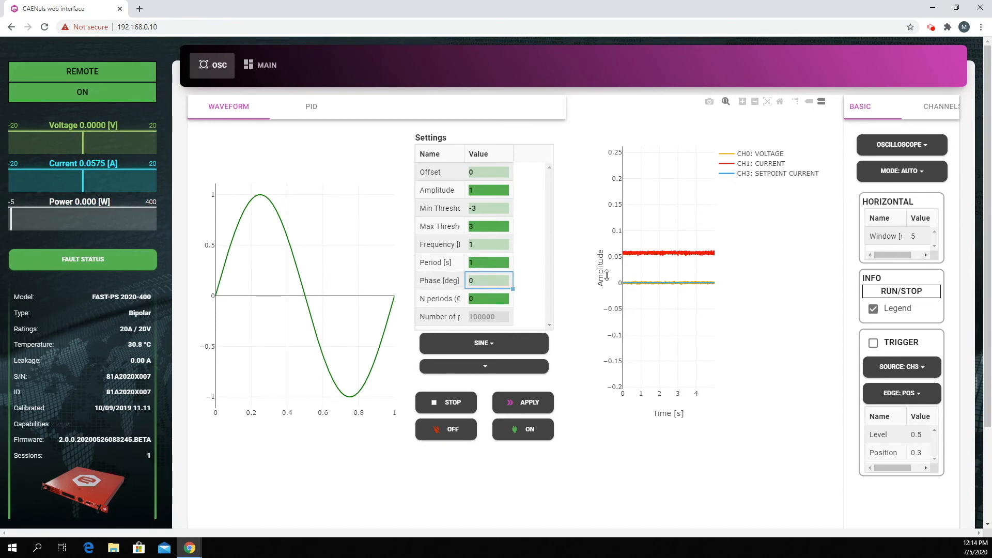
- Set the sine waveform's amplitude to 10, with a minimum threshold of -20 and a maximum threshold of 20
double_click(481, 188)
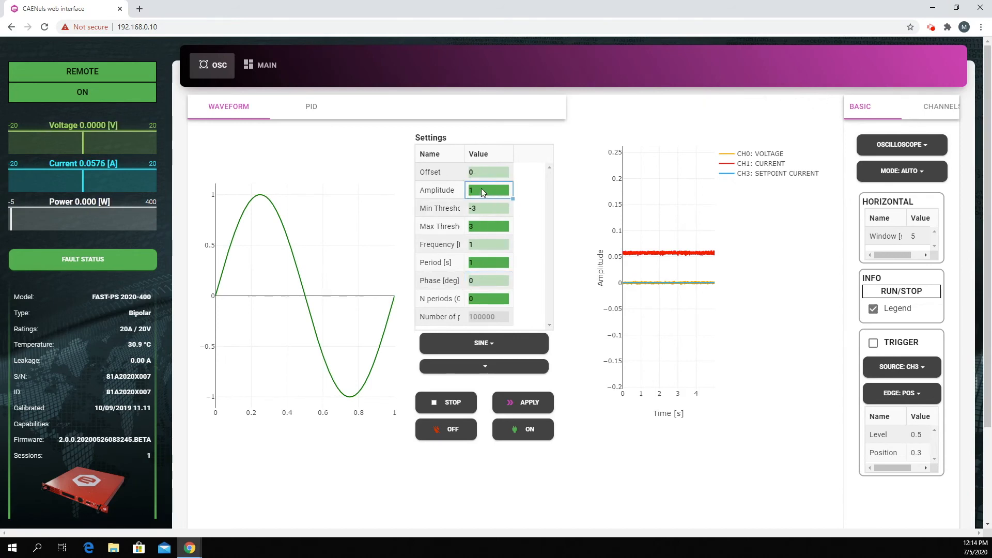
text(0)
key(Return)
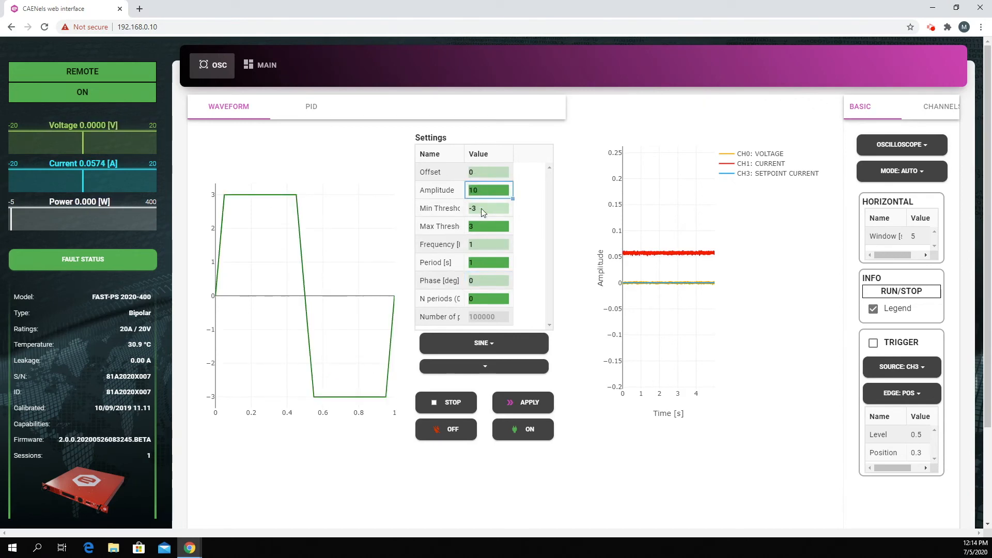
double_click(476, 208)
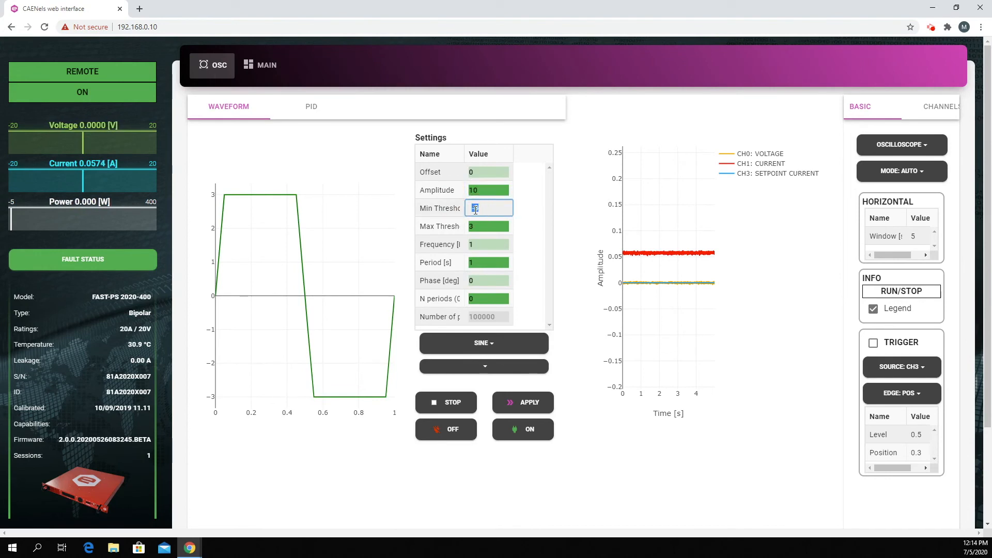
text(-20)
key(Return)
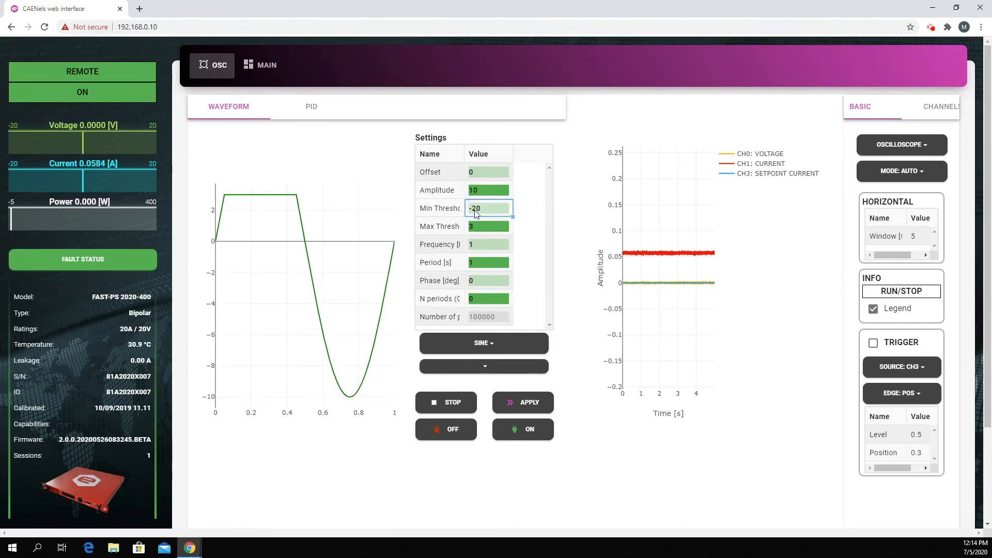
double_click(481, 228)
text(20)
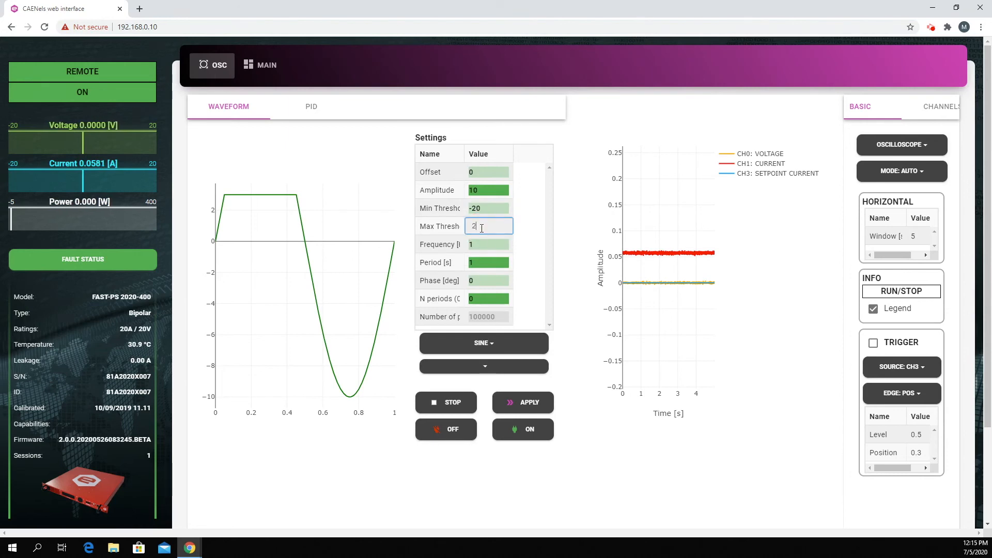
key(Return)
- Set the sine waveform's frequency to 0.5 Hz and run it with the output on
double_click(482, 244)
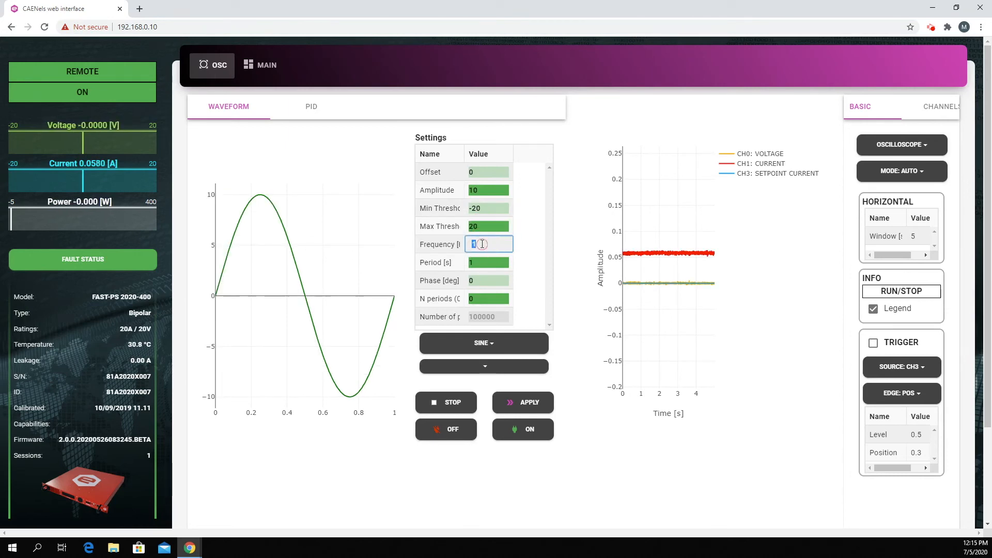
key(Return)
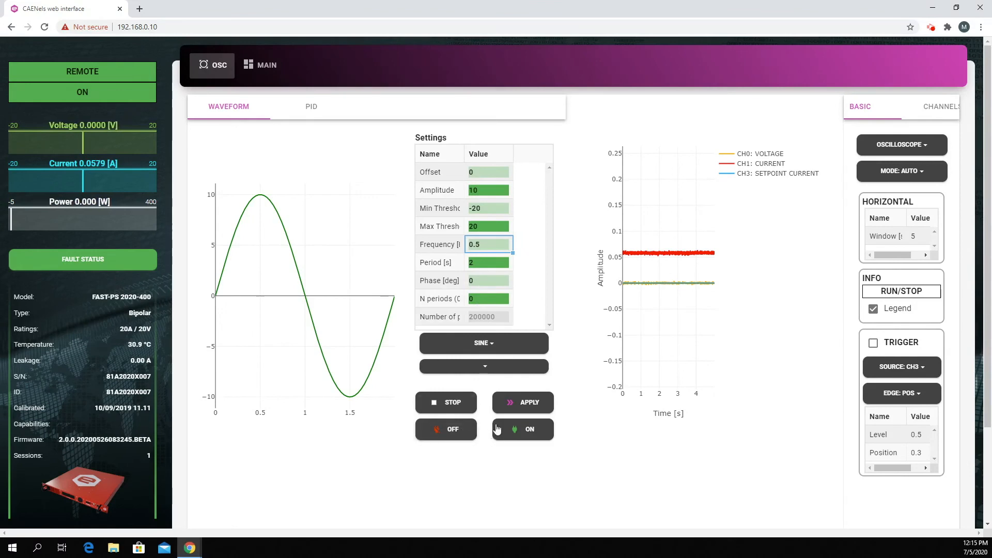
click(528, 427)
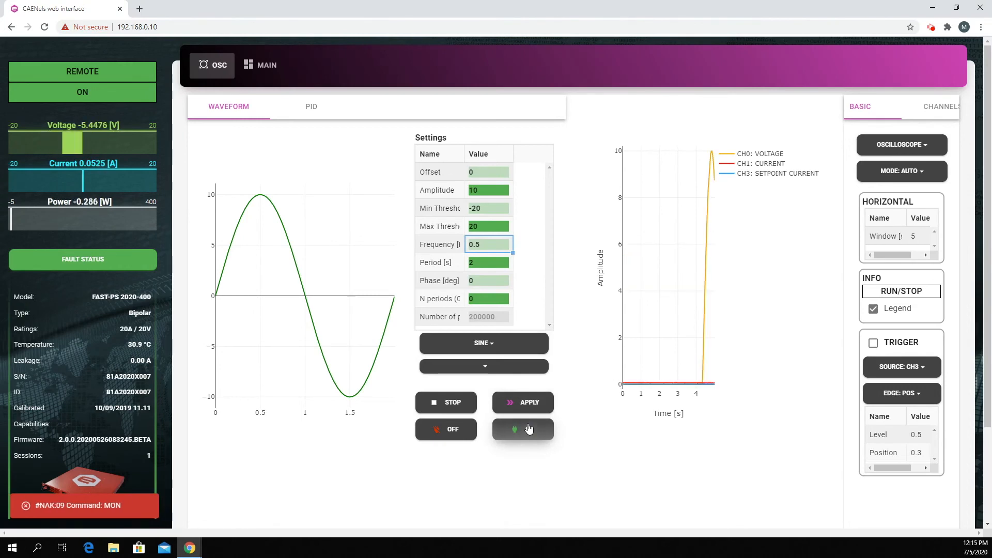
click(26, 507)
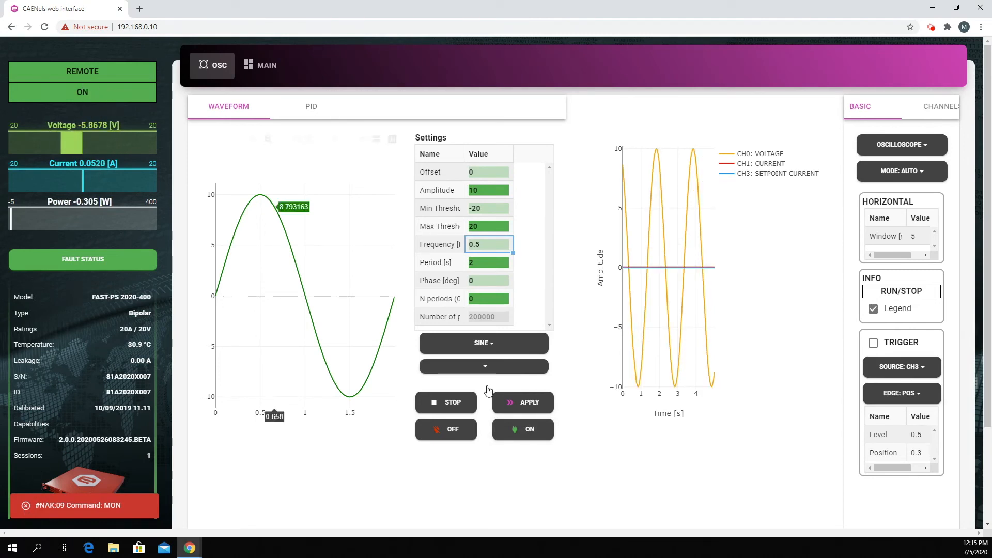
click(533, 478)
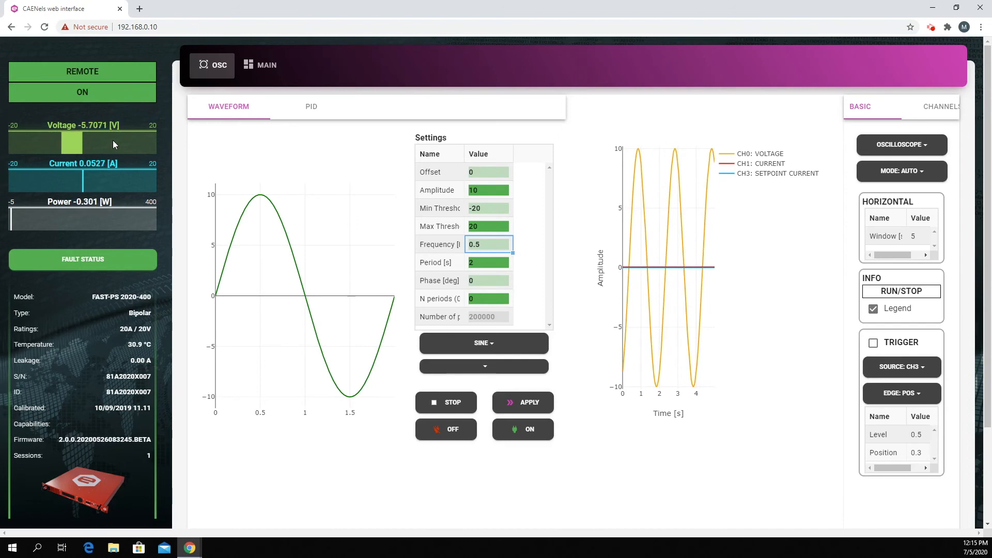
- Display the CH0 voltage trace as filled through its channel details
mouse_move(666, 285)
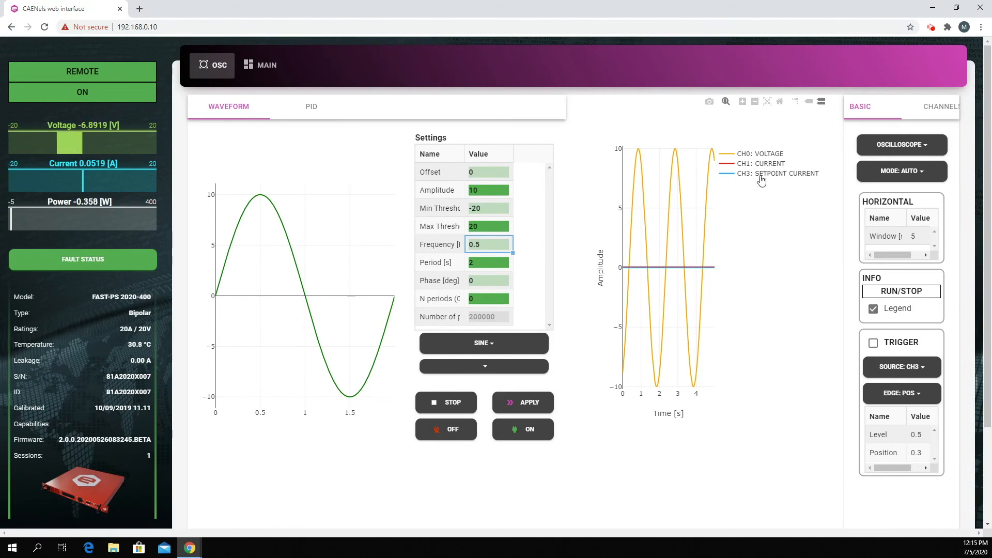
click(928, 107)
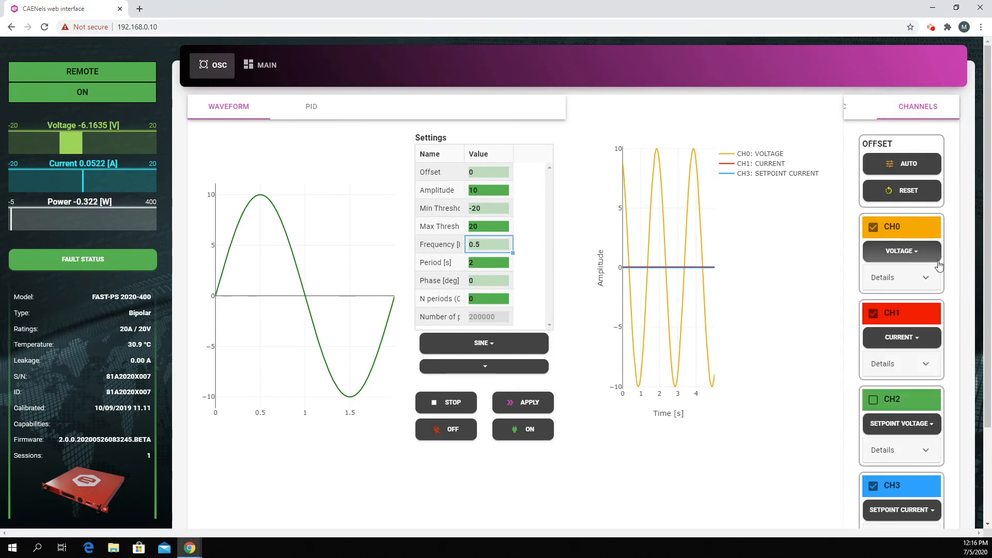
click(926, 279)
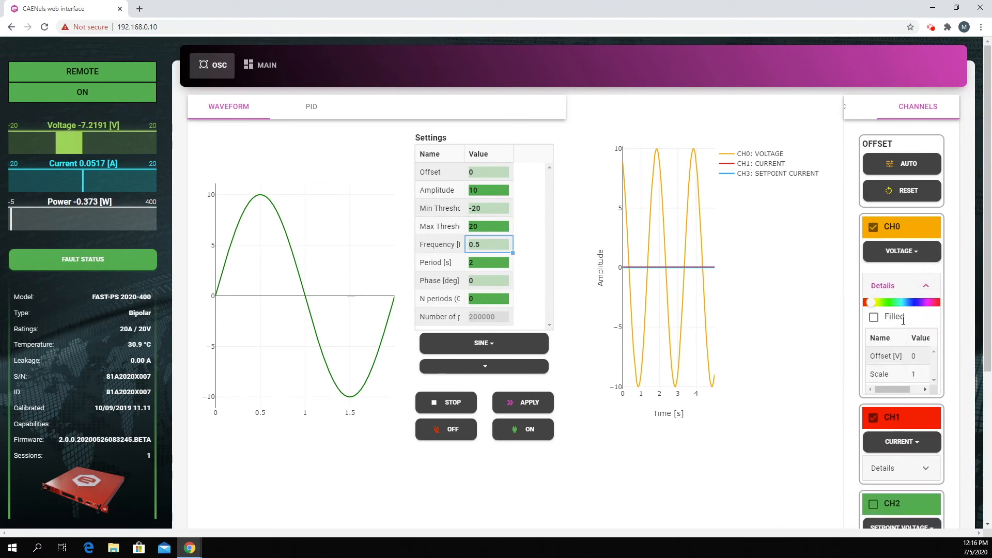
click(873, 318)
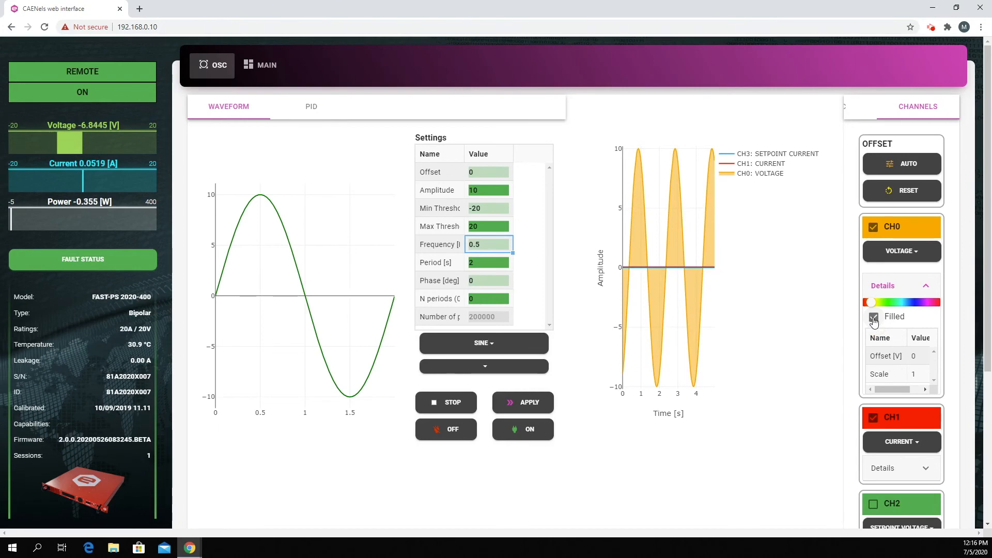
click(933, 290)
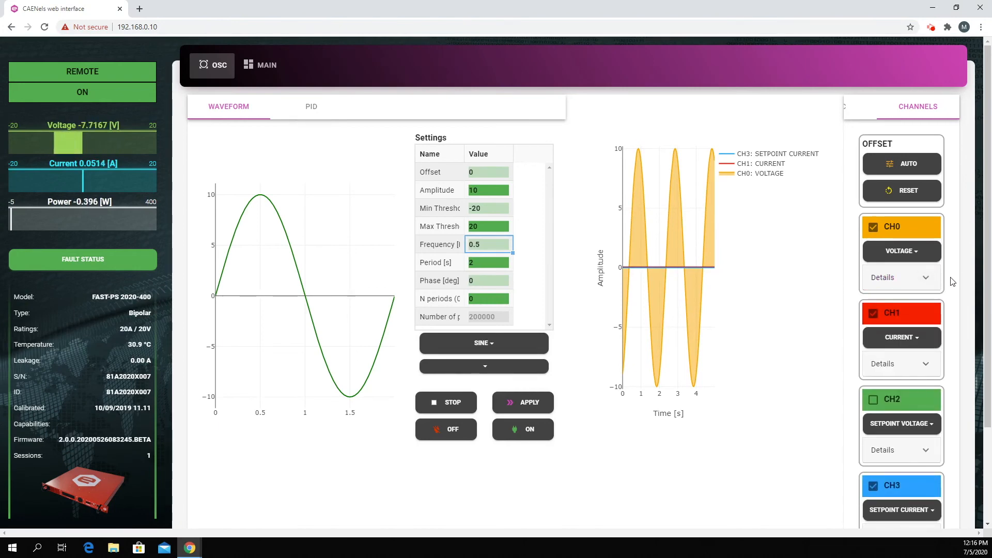
- Turn off the CH3 setpoint current trace and return to the oscilloscope's basic settings
scroll(952, 281, down, 2)
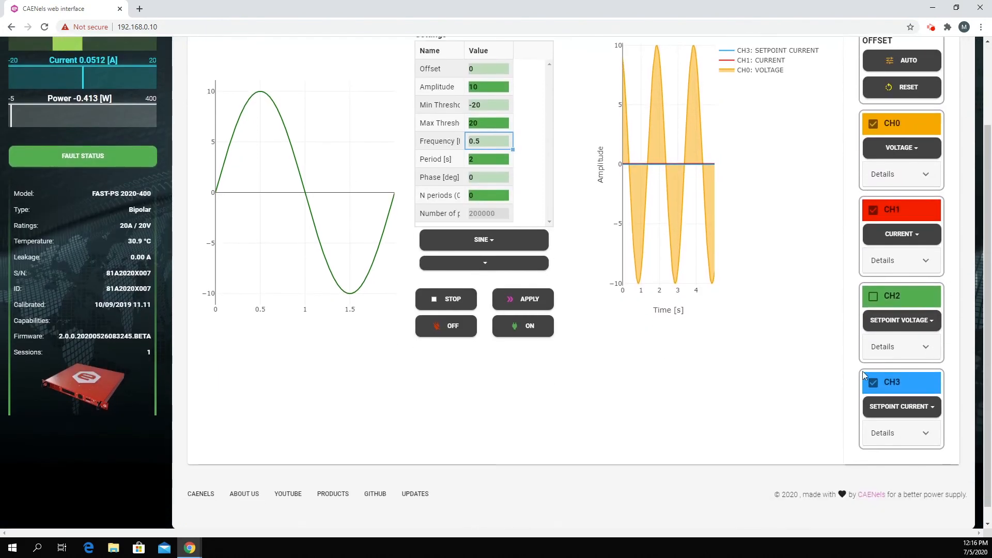
click(873, 382)
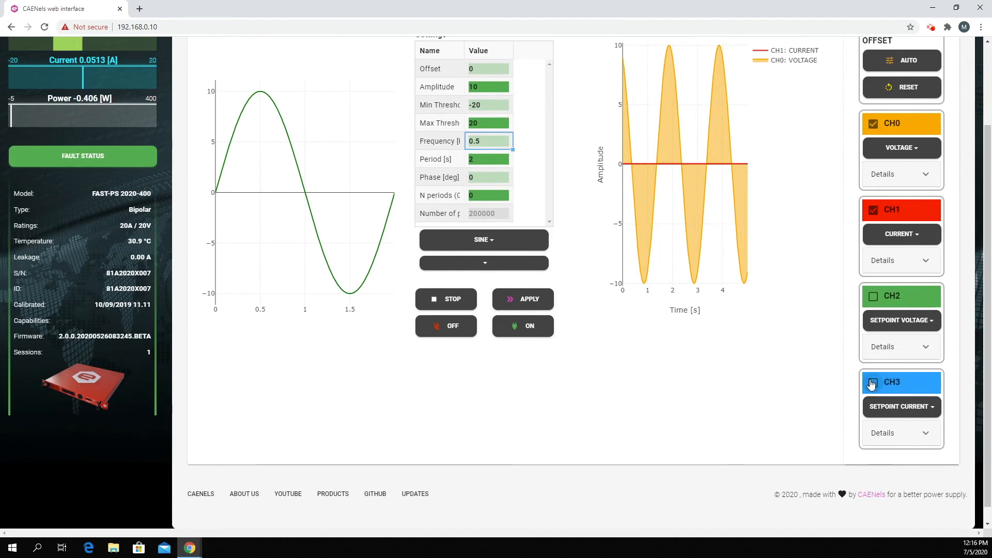
scroll(953, 248, up, 2)
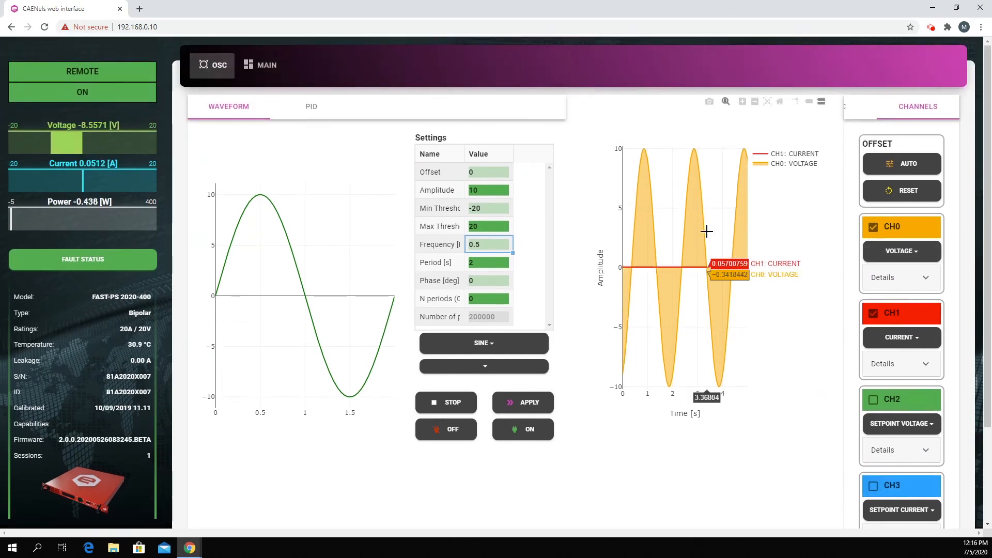
click(850, 108)
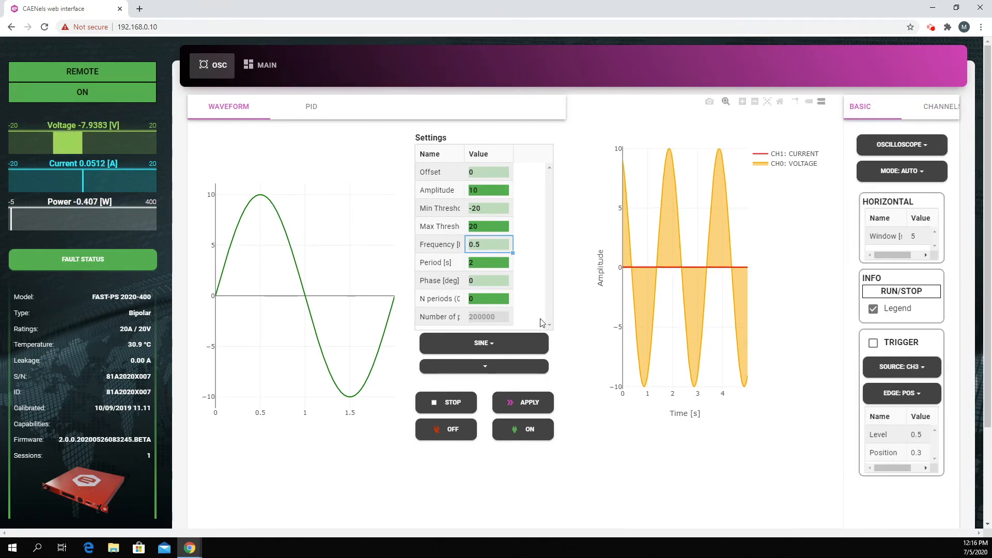
- Change the waveform type to triangular, apply it to the output, and shift the preview's vertical axis
click(476, 346)
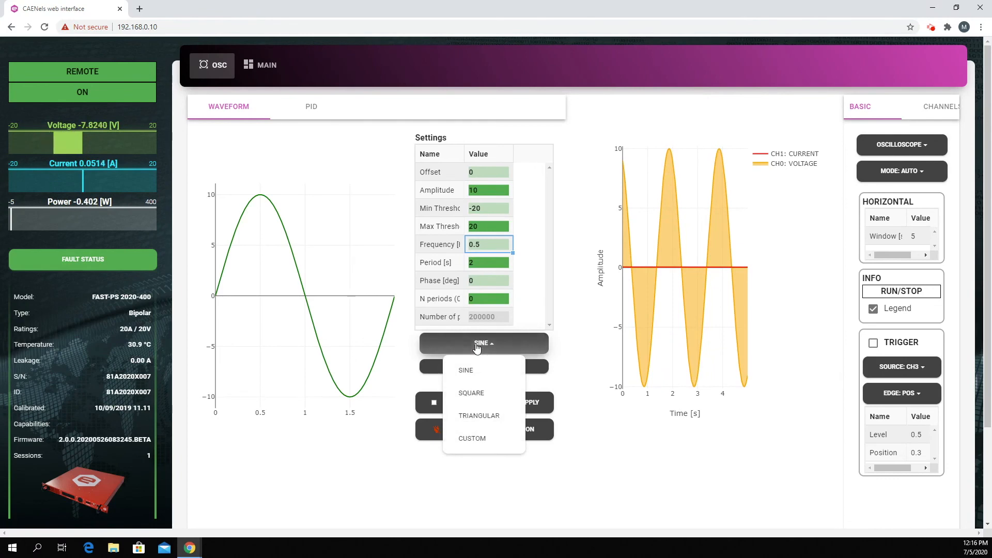
click(474, 417)
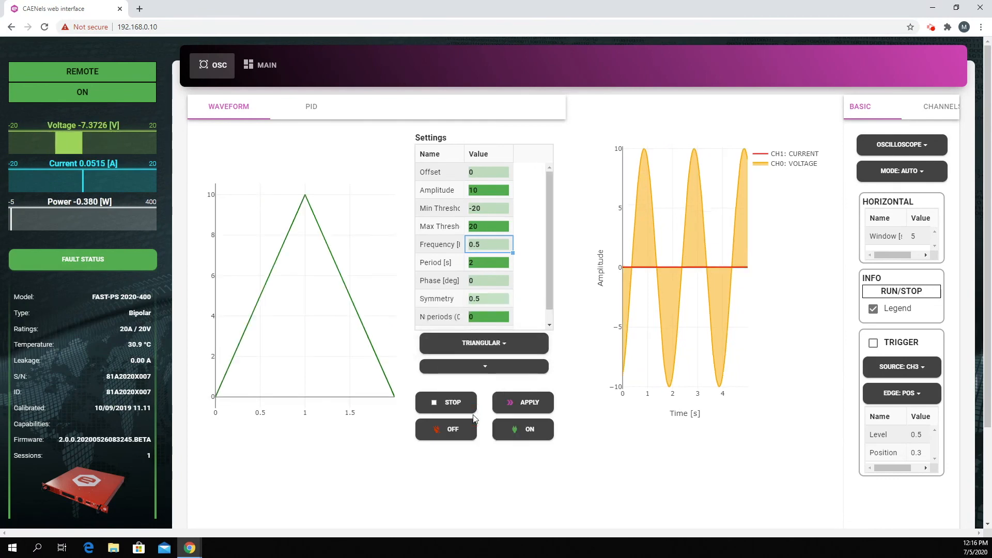
click(525, 404)
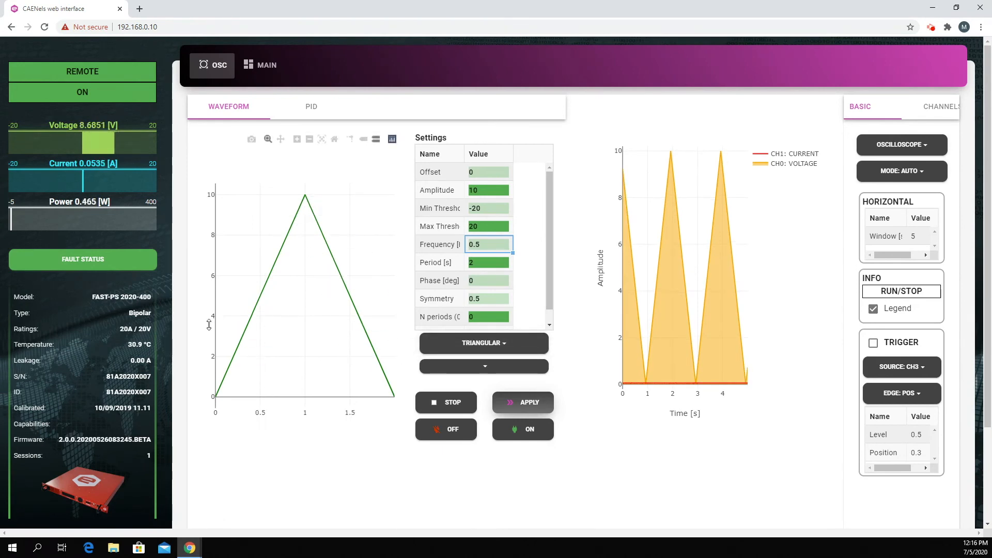
drag(208, 325, 206, 292)
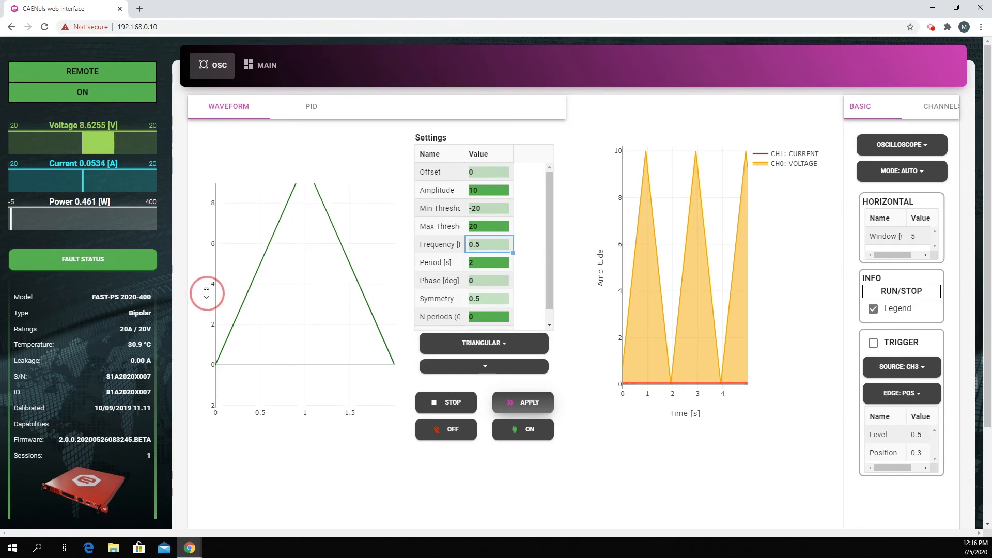
- Switch the waveform type back to sine and apply it to the output
click(462, 343)
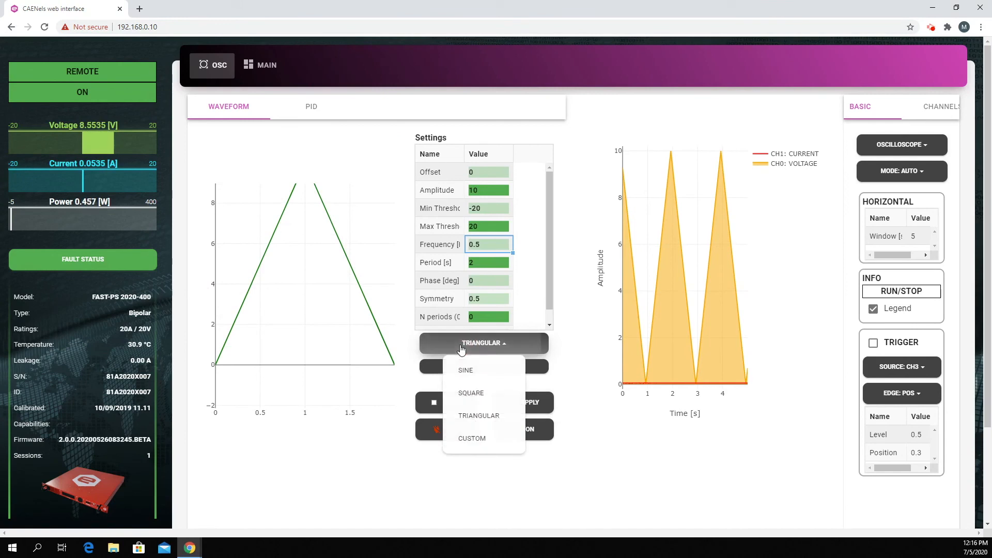
click(466, 369)
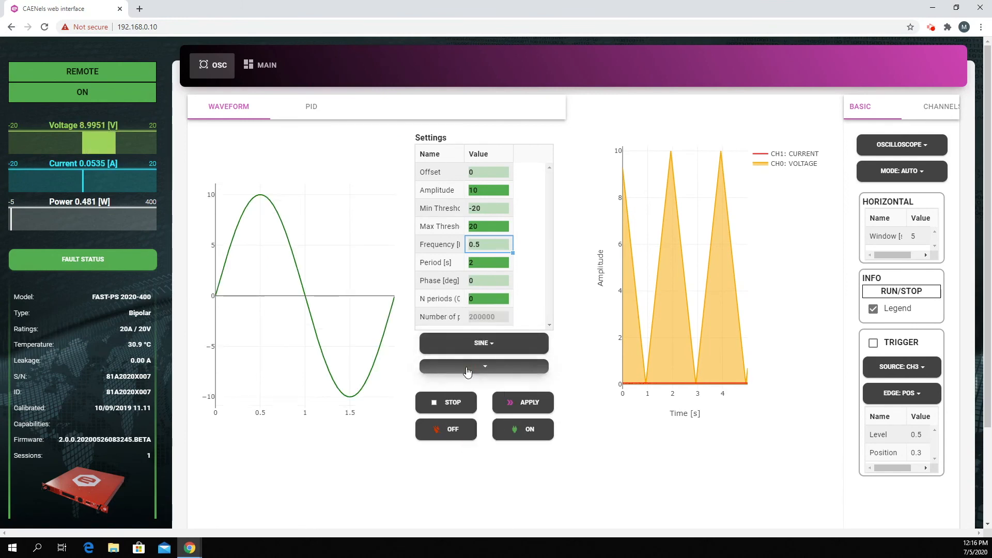
click(510, 403)
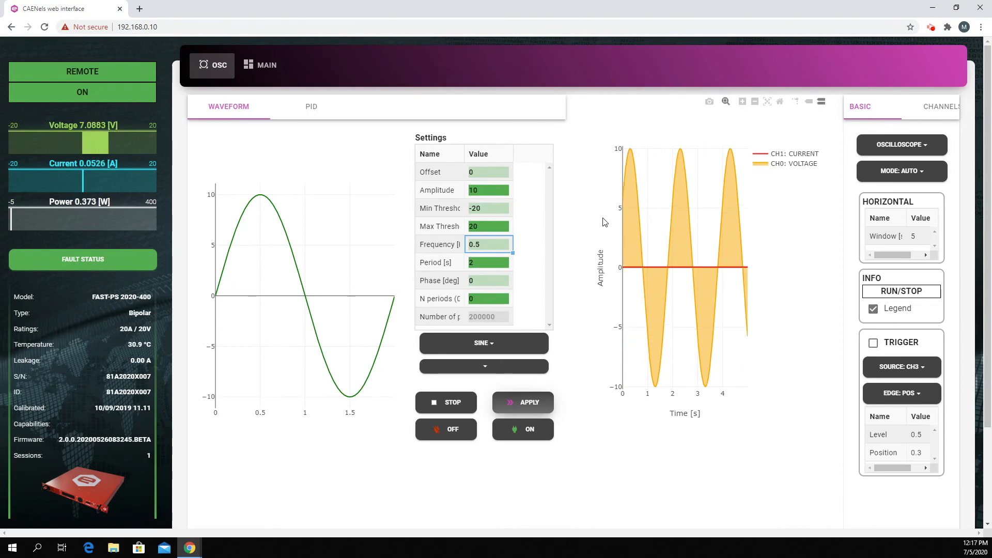
- Stop the running sine waveform and switch the power supply output off
click(314, 113)
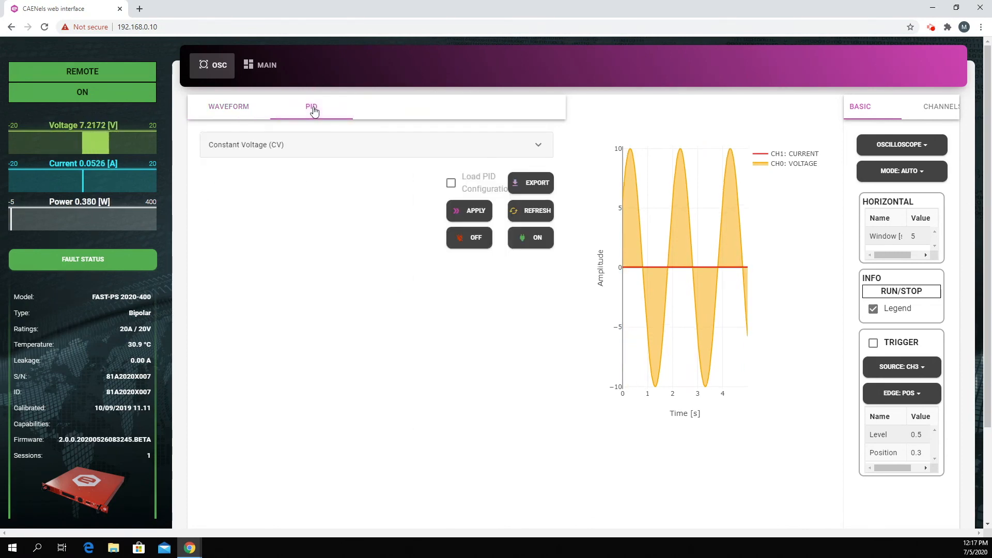
click(243, 109)
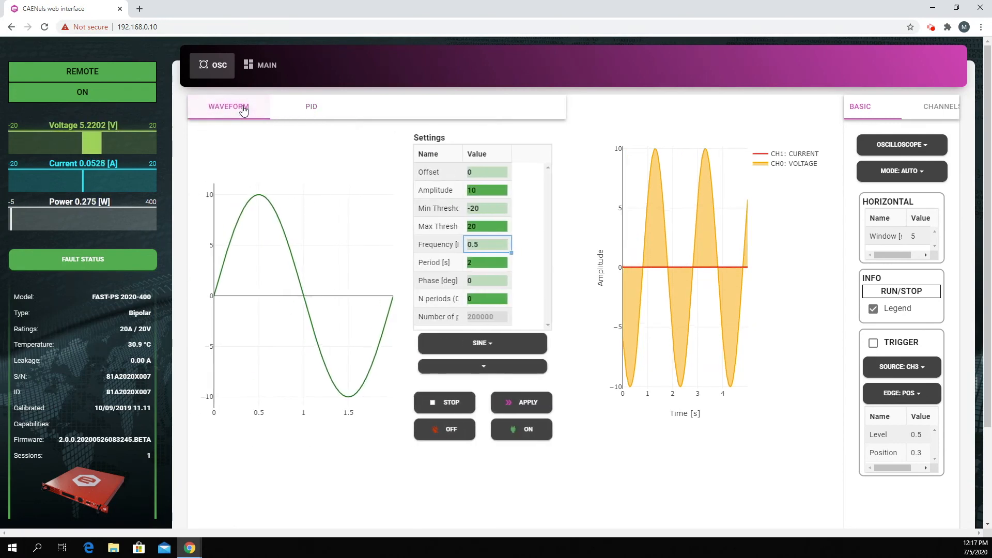
click(448, 408)
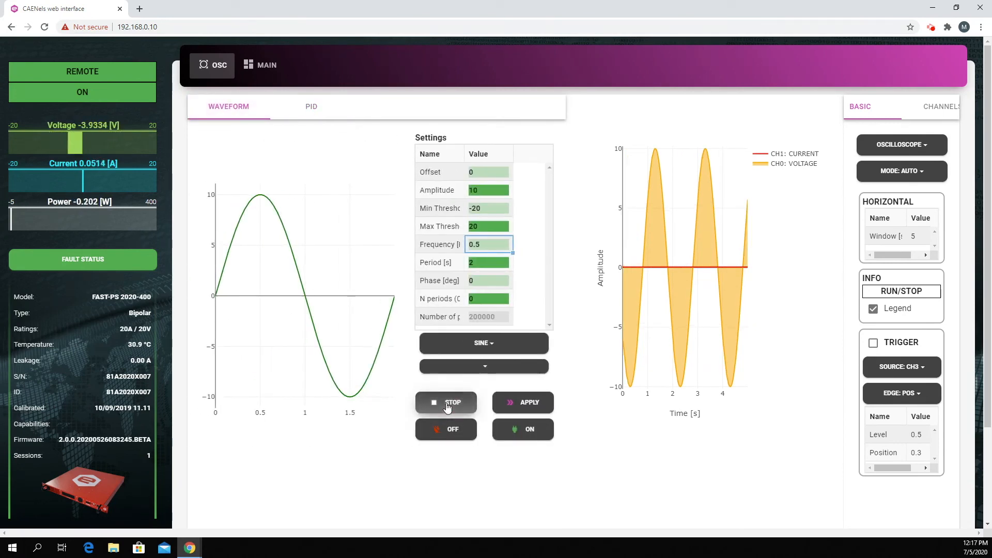
click(458, 437)
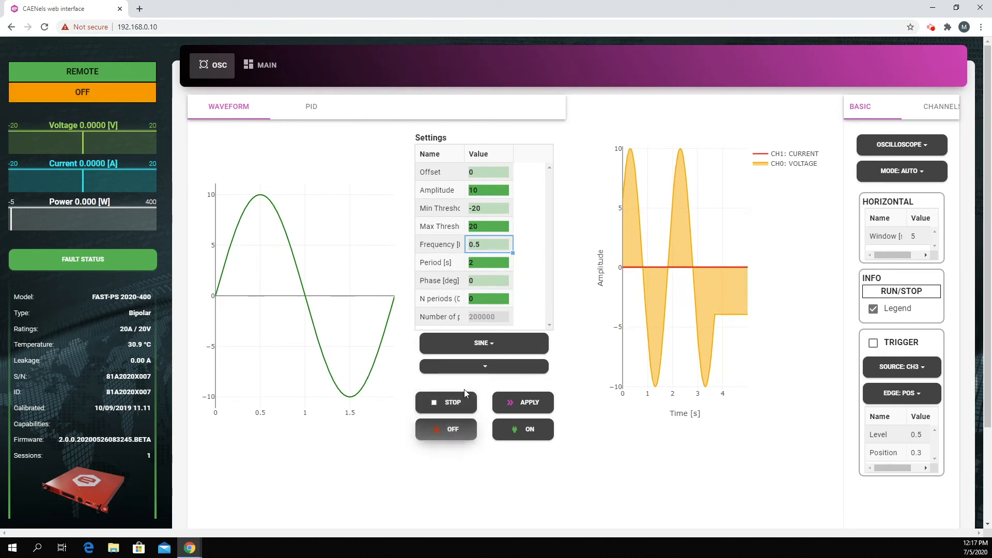
- Change the waveform type to square and apply it with the power supply output switched on
click(474, 343)
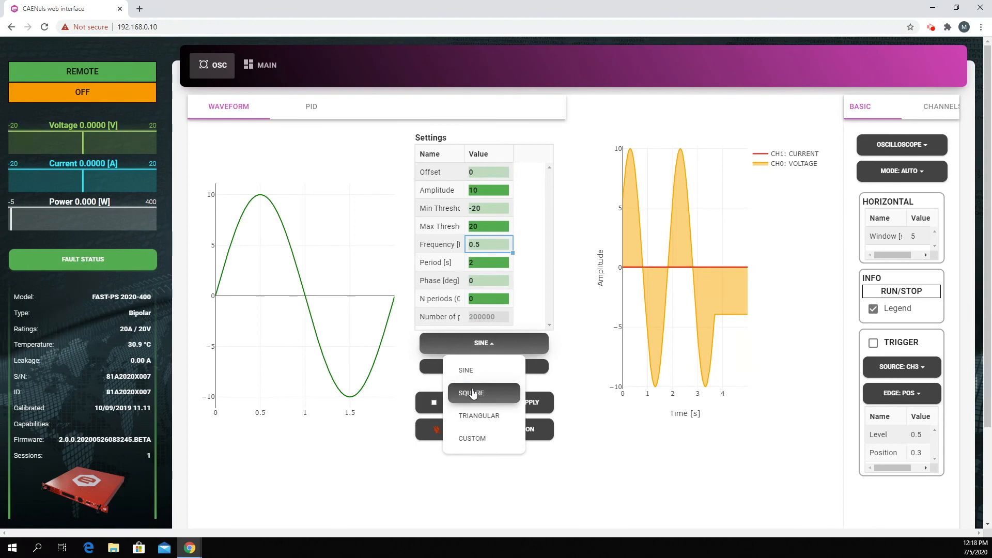
click(472, 390)
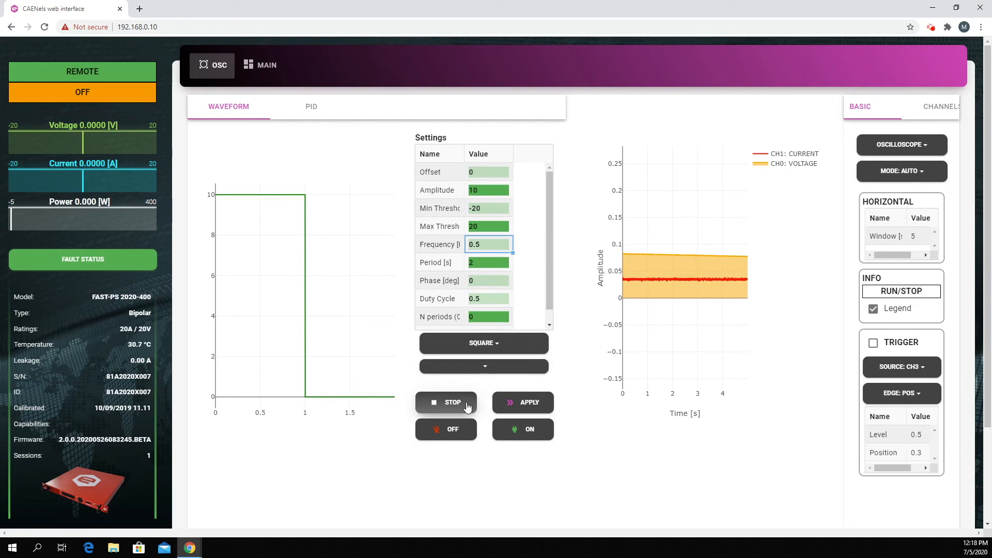
click(508, 401)
click(516, 430)
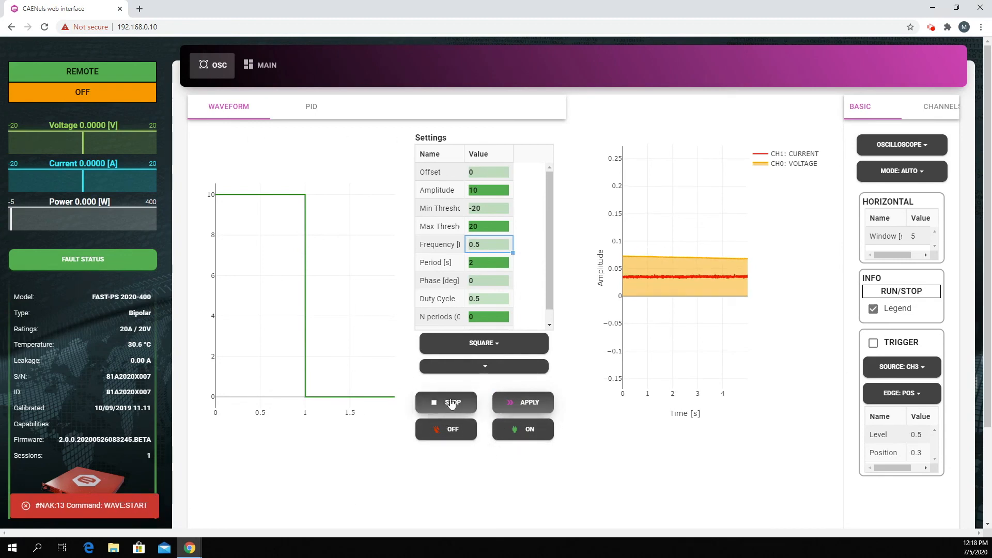
click(504, 429)
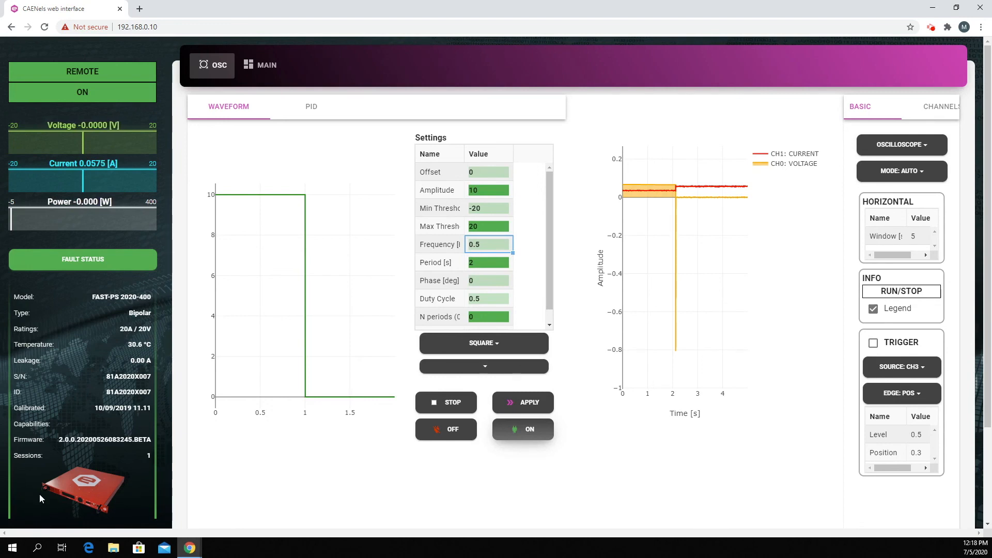
click(529, 405)
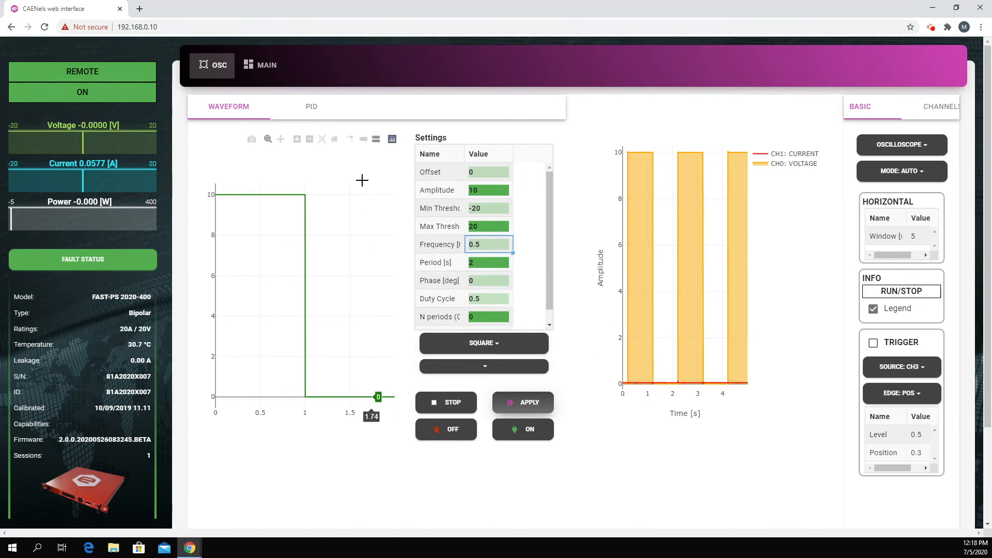
- Examine the Constant Voltage (CV) PID parameters and return to the waveform settings
click(312, 108)
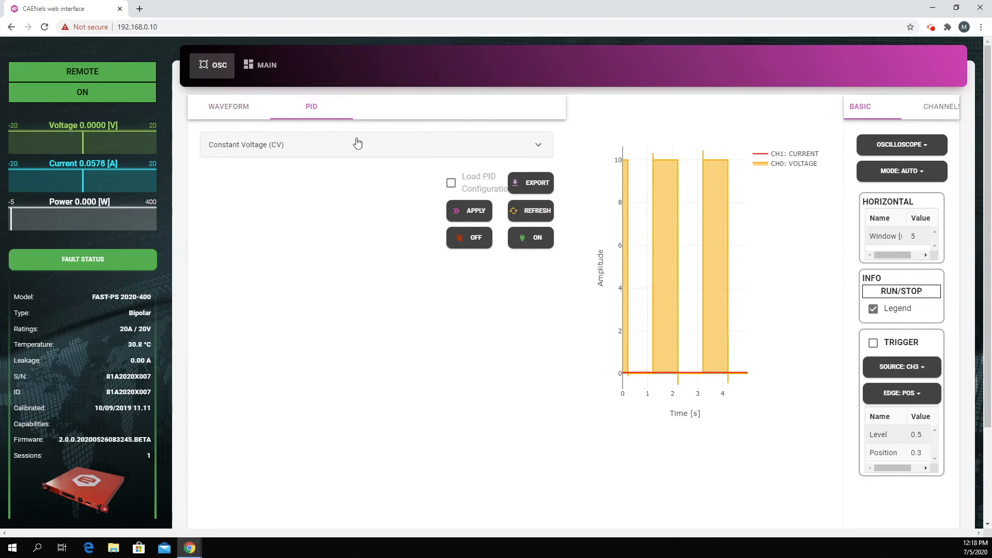
click(537, 150)
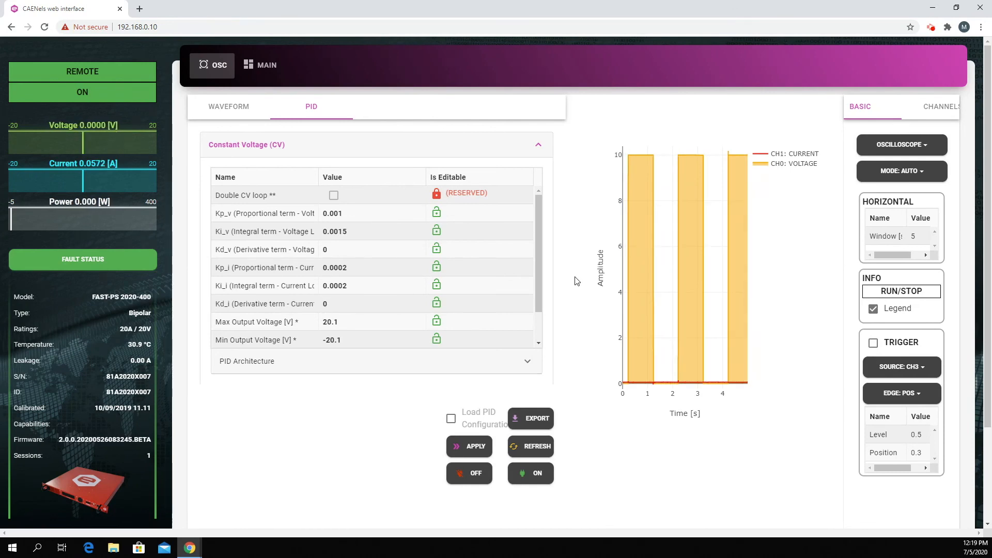
click(234, 108)
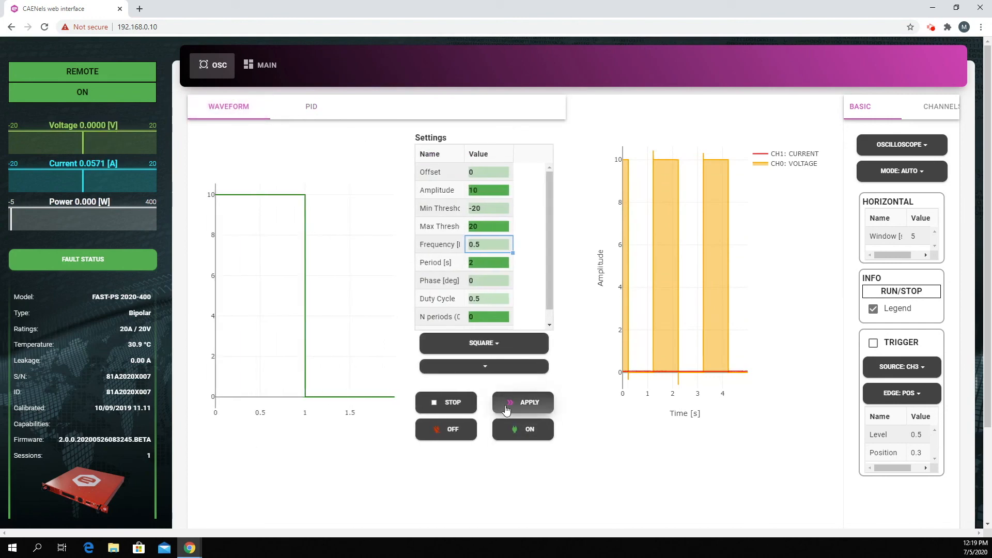
- Stop the square waveform with the output switched off, and return to the main page
click(464, 402)
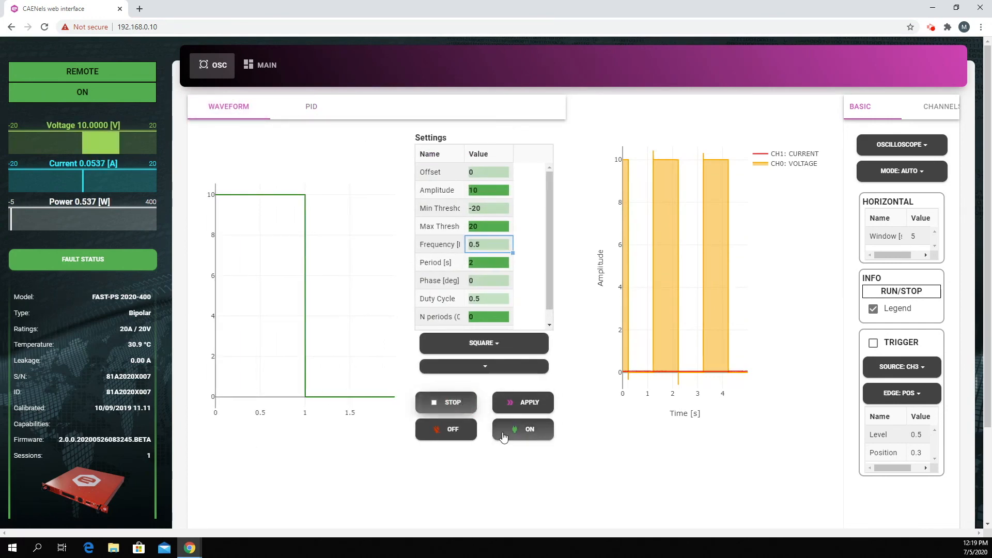
click(458, 432)
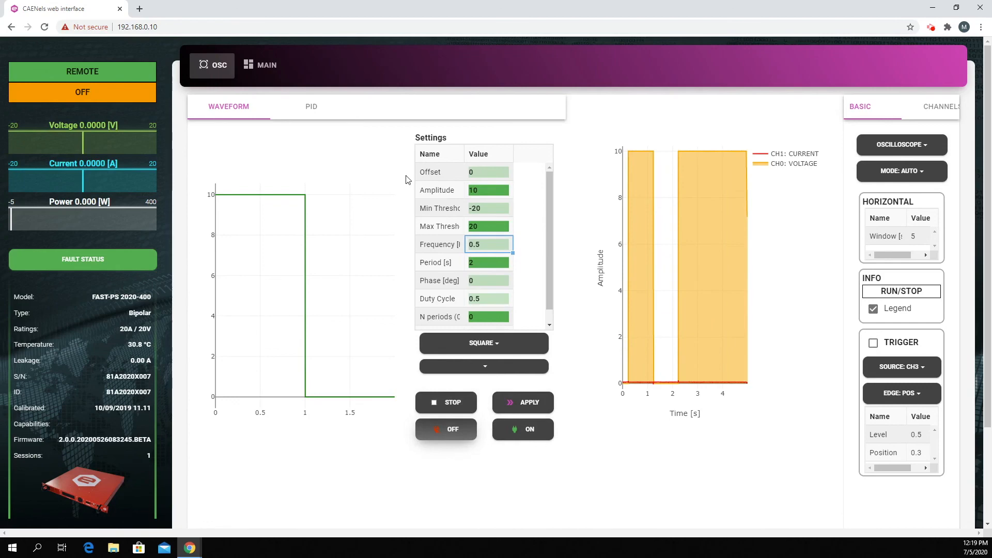
click(267, 65)
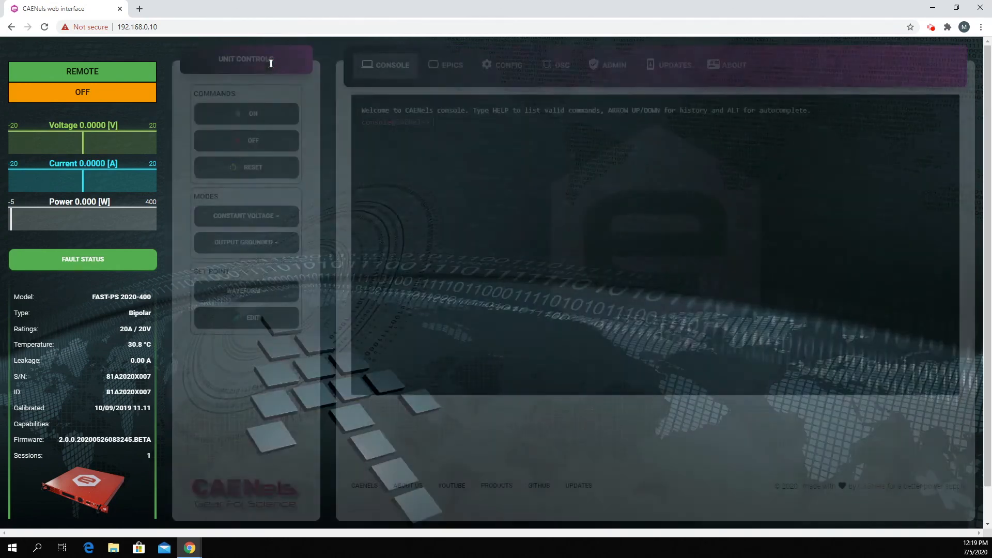